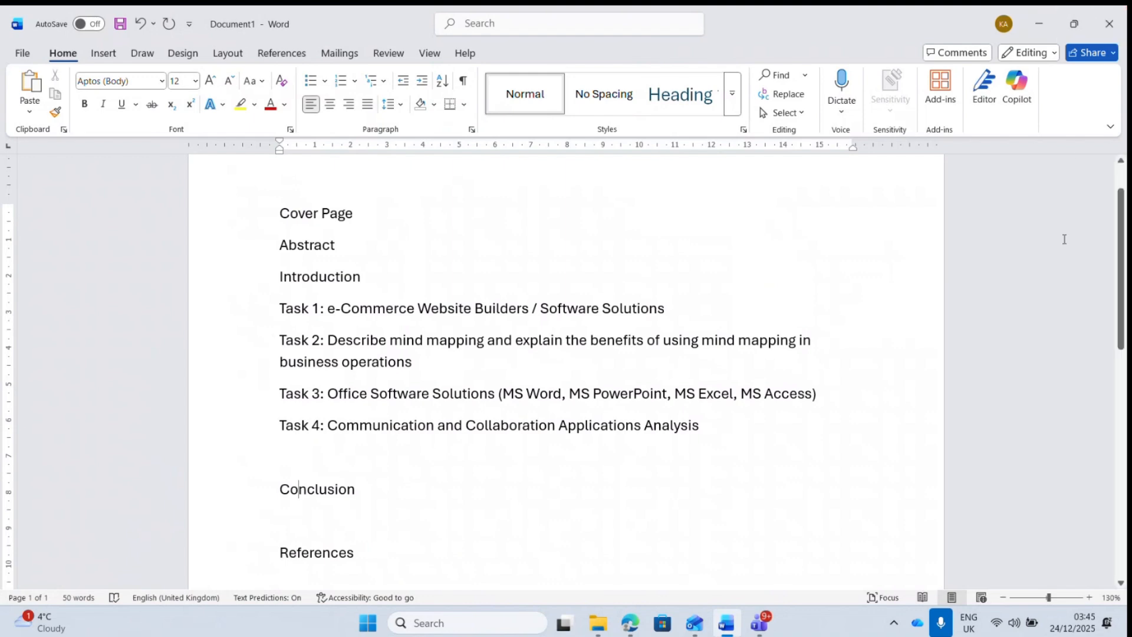
# - Place the insertion point before the Abstract heading with the Insert ribbon showing
pyautogui.click(1033, 411)
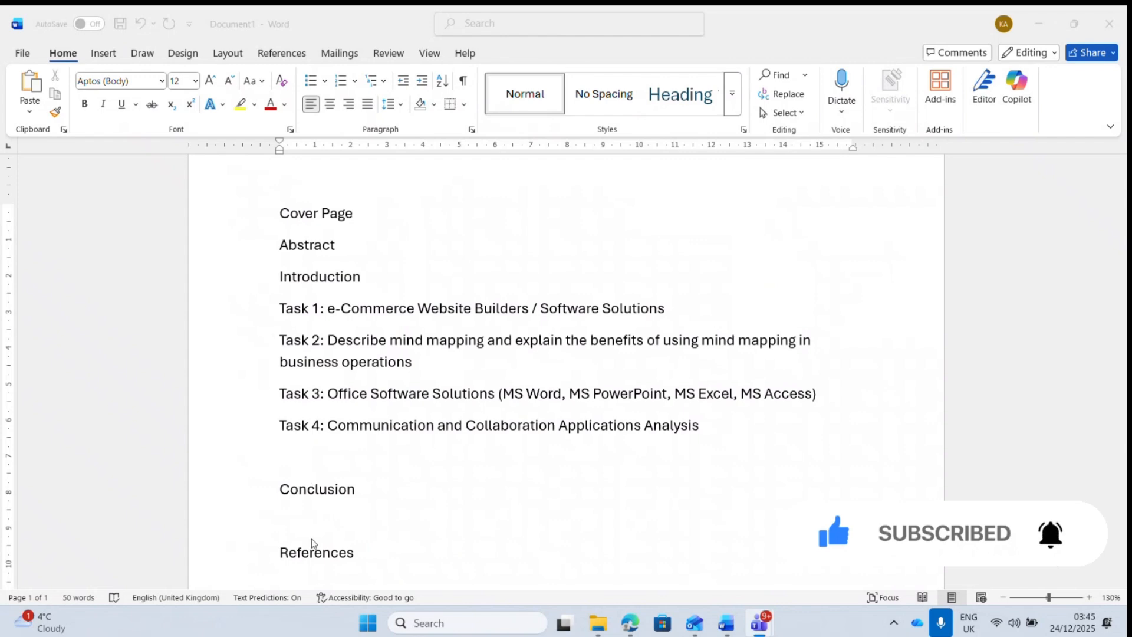
pyautogui.click(281, 245)
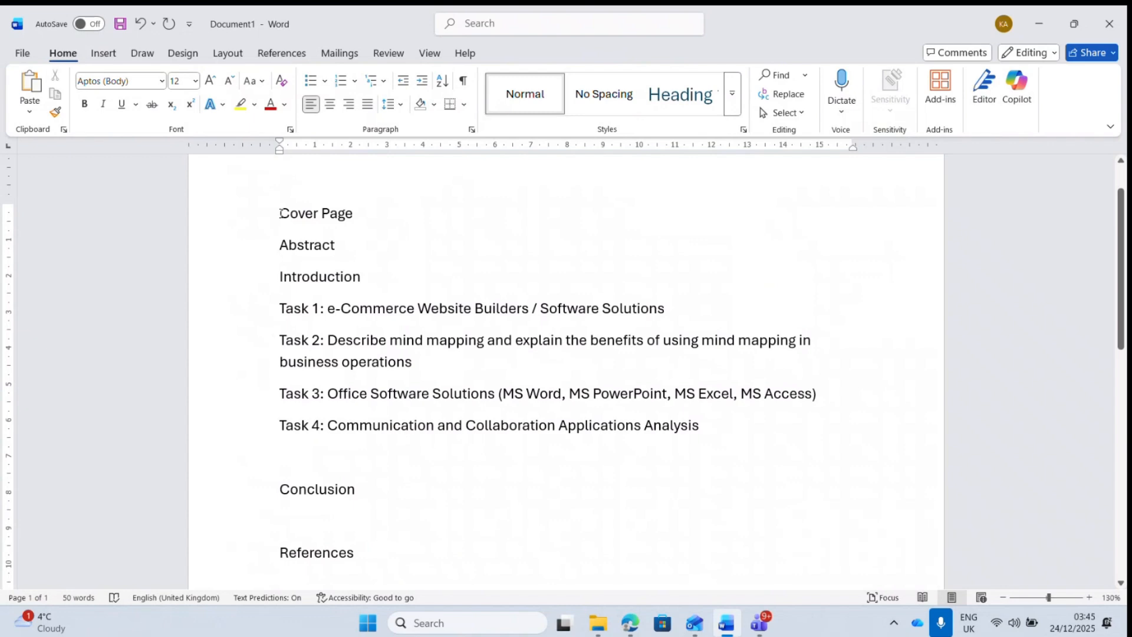
pyautogui.click(105, 56)
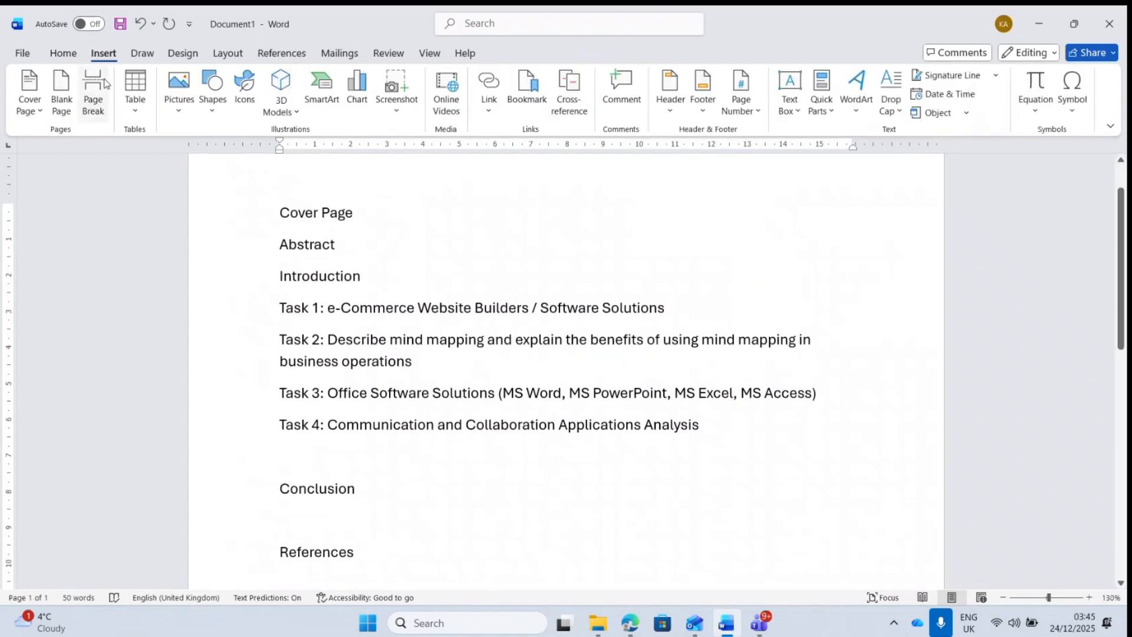
# - Move Abstract to a new page, then add a 'Table of Contents' line starting its own page
pyautogui.click(90, 112)
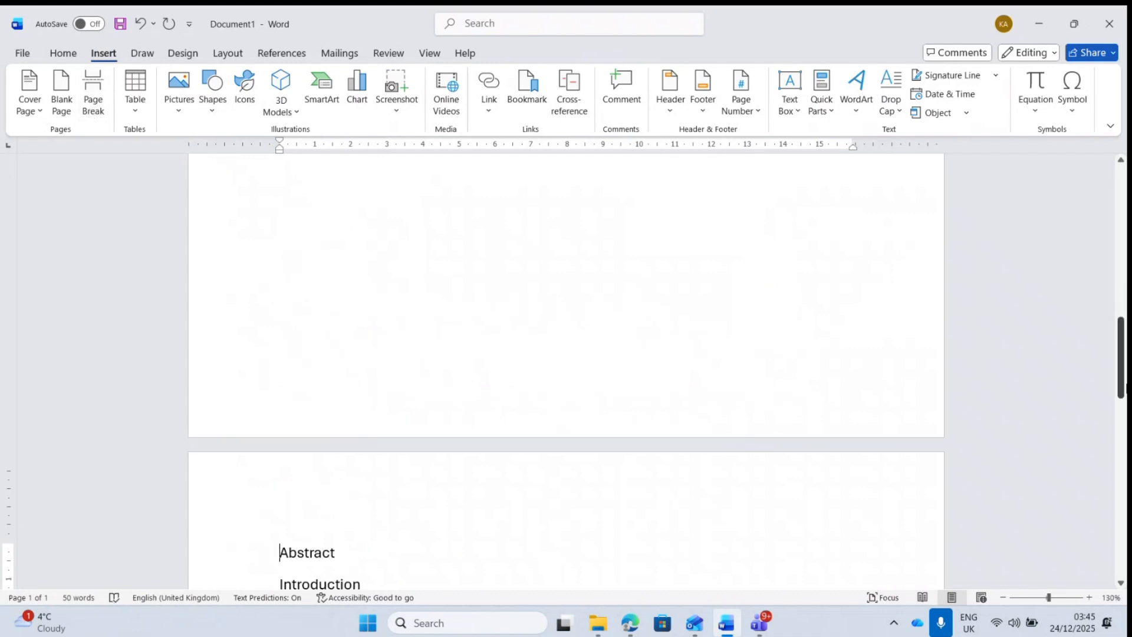
pyautogui.moveTo(1122, 380); pyautogui.dragTo(1122, 419)
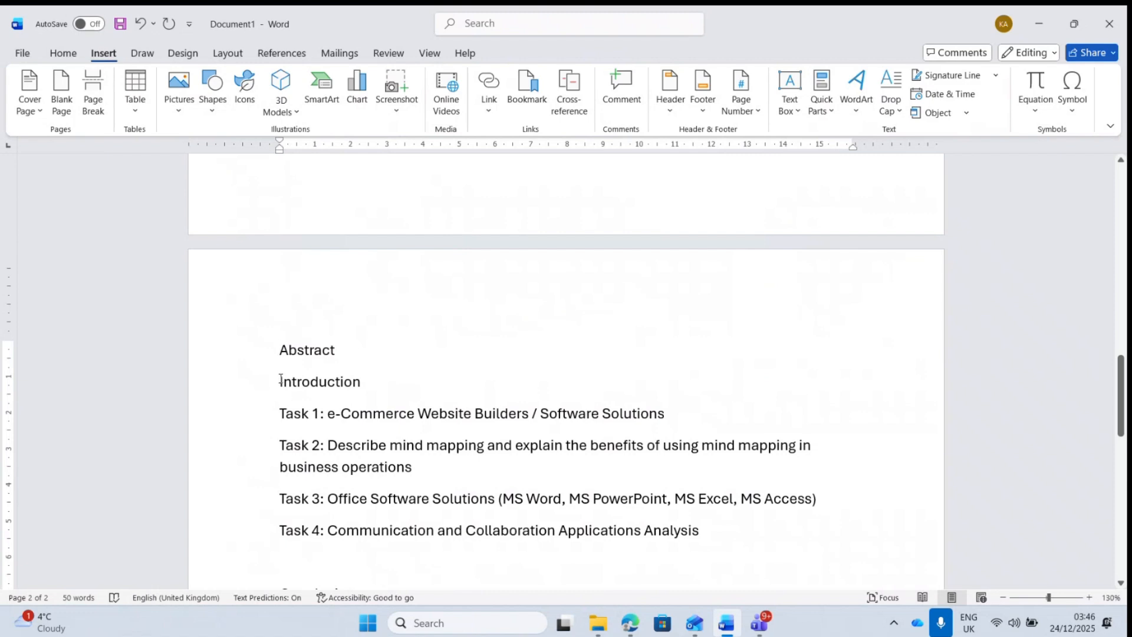
pyautogui.press('Return')
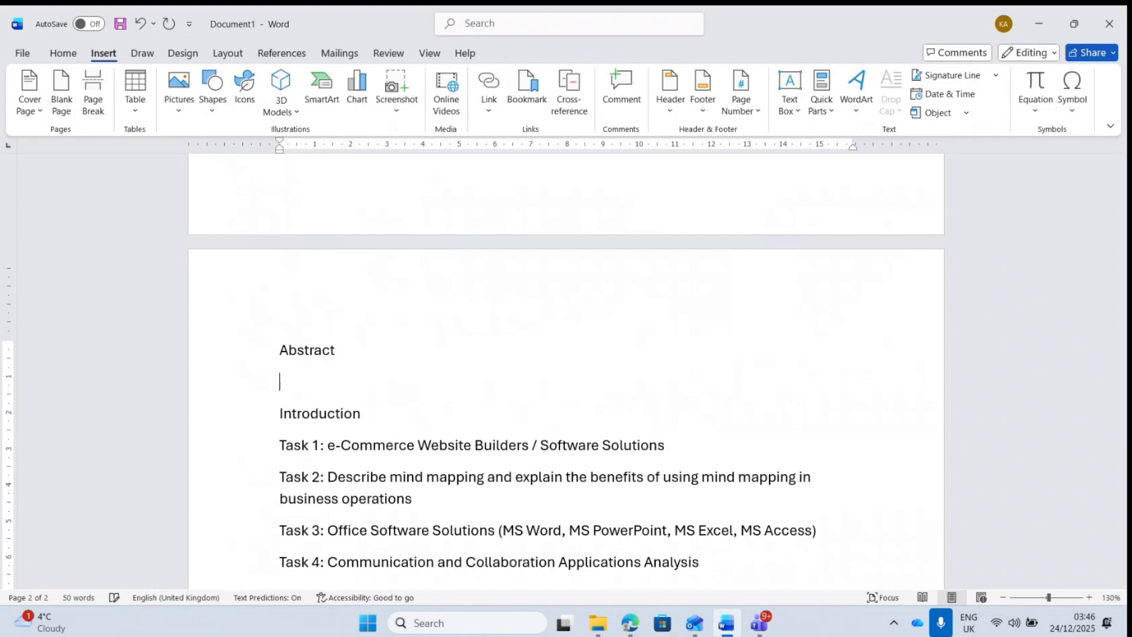
pyautogui.write('Table of')
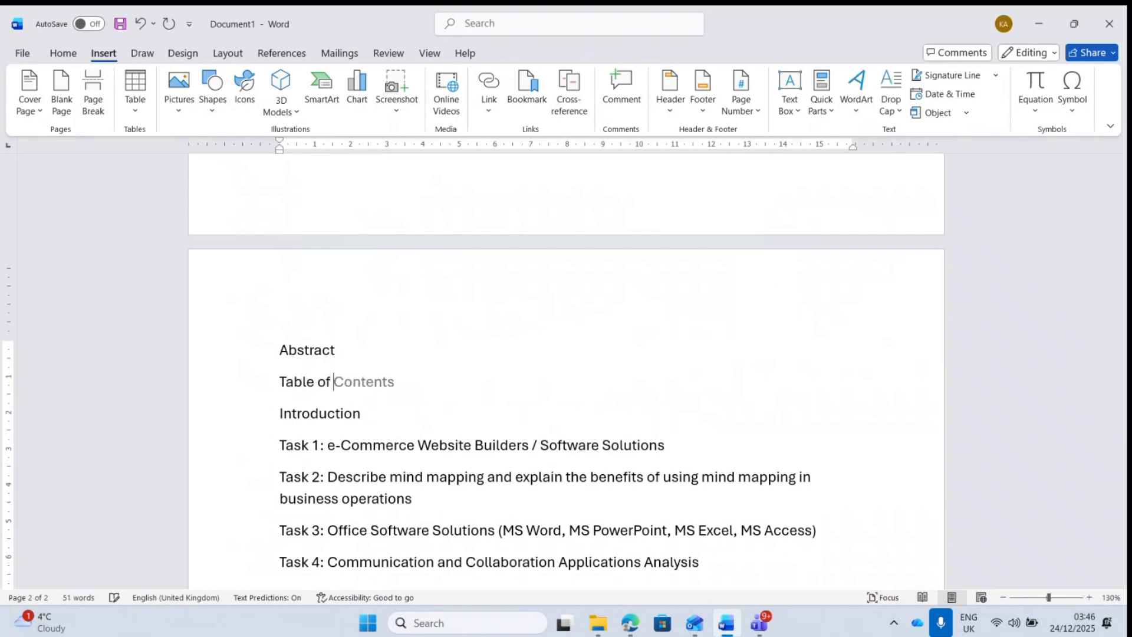
pyautogui.press('Tab')
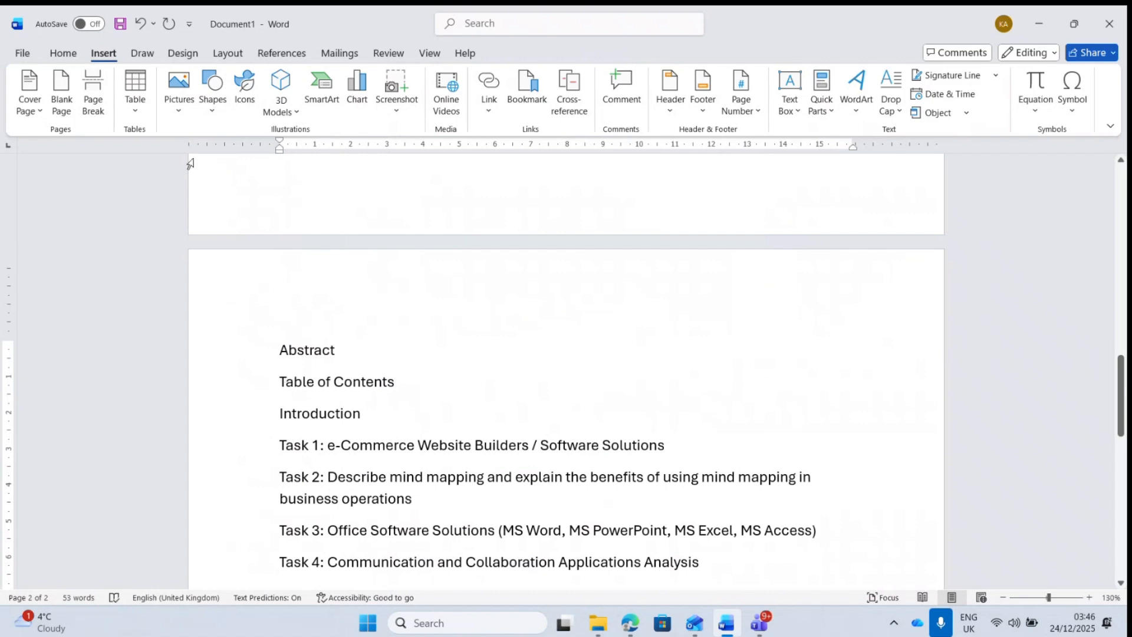
pyautogui.click(92, 91)
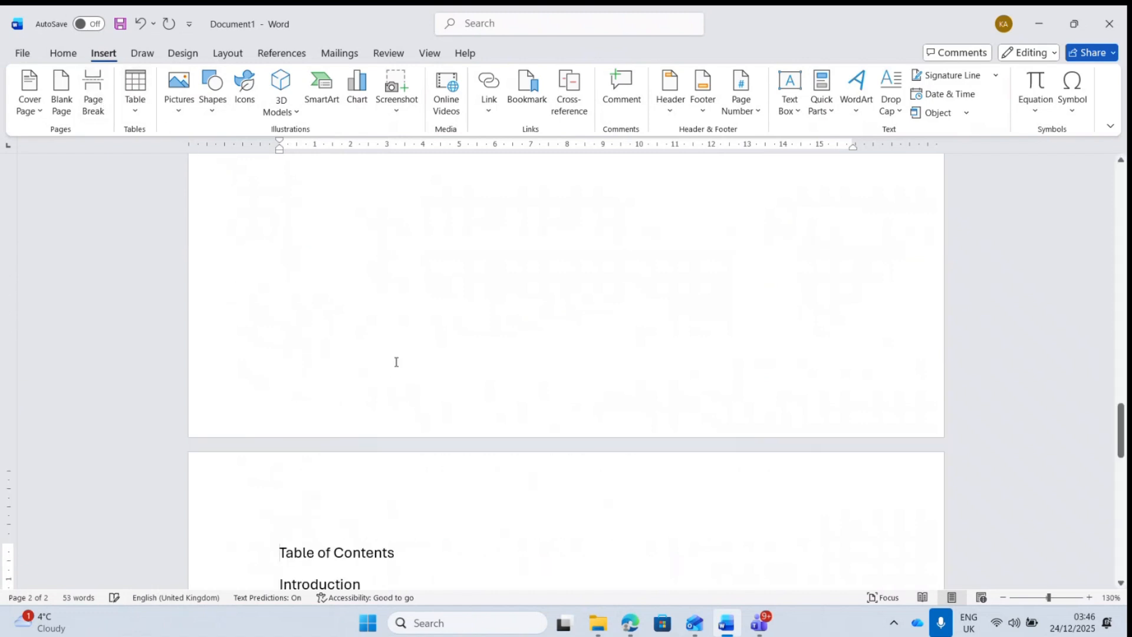
pyautogui.moveTo(1122, 443); pyautogui.dragTo(1123, 479)
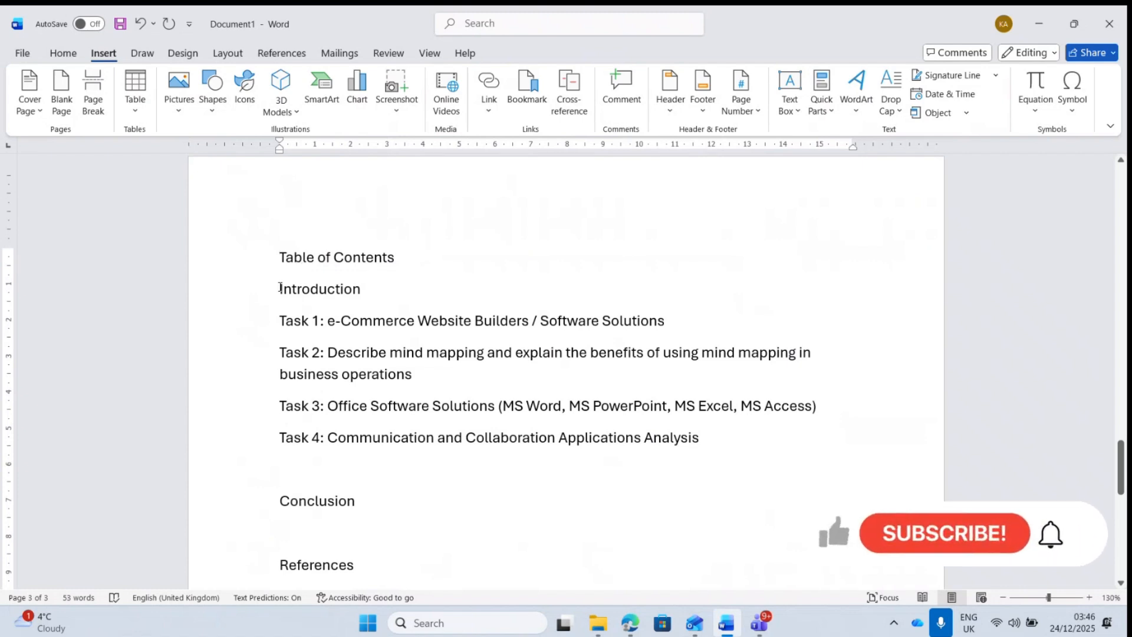
# - Insert a page break before Introduction, then return the insertion point before Abstract
pyautogui.click(279, 289)
pyautogui.click(93, 98)
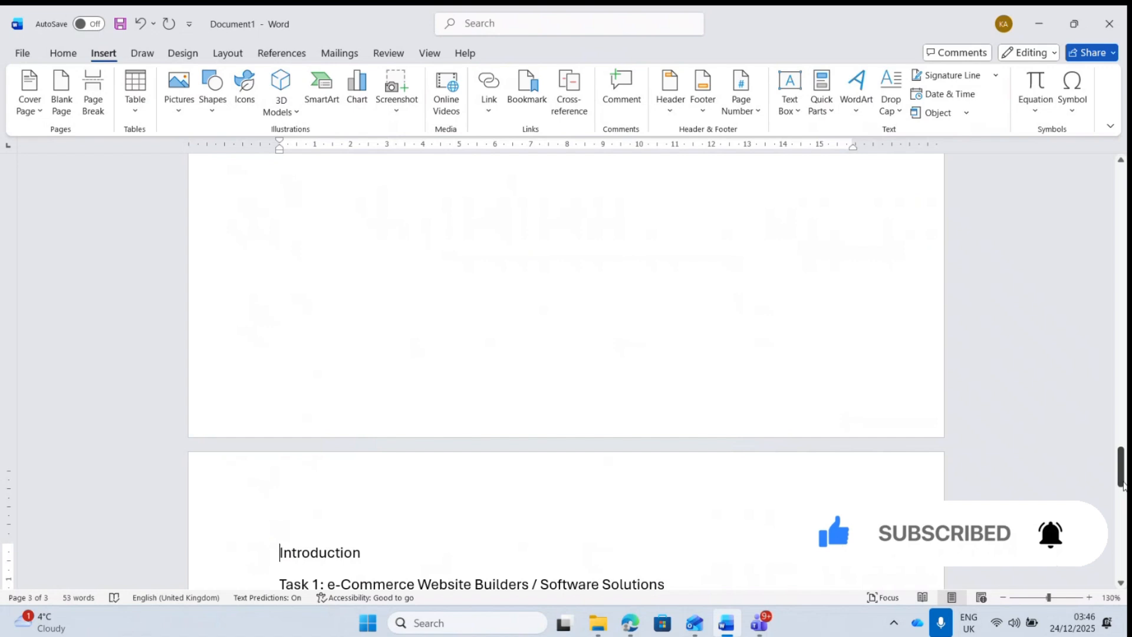
pyautogui.moveTo(1121, 469); pyautogui.dragTo(1125, 315)
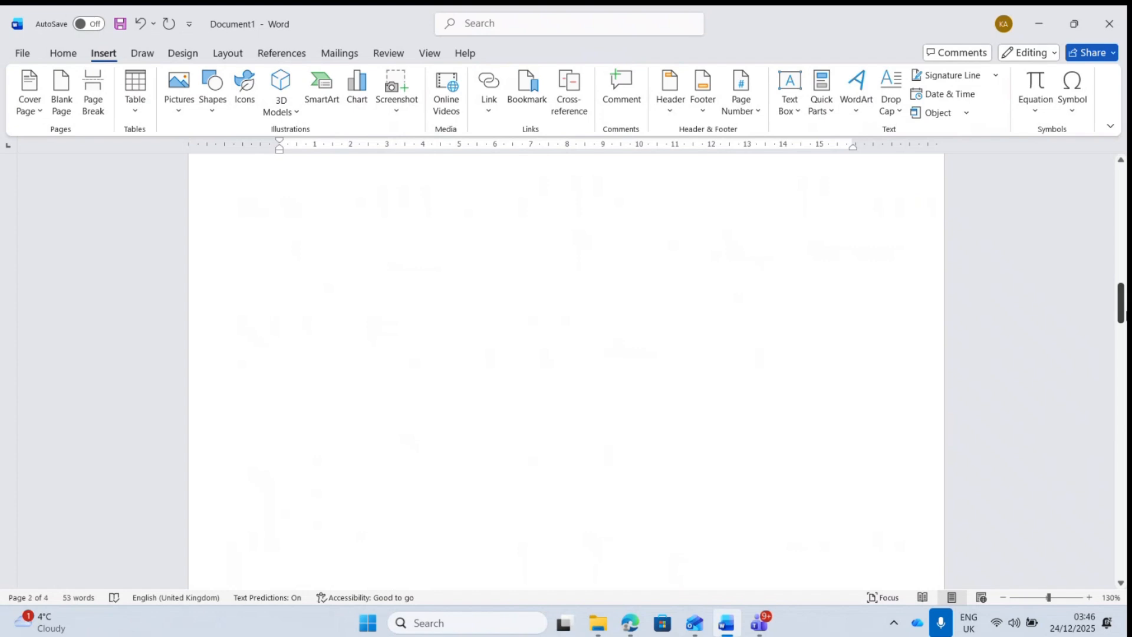
pyautogui.moveTo(1125, 314); pyautogui.dragTo(1125, 508)
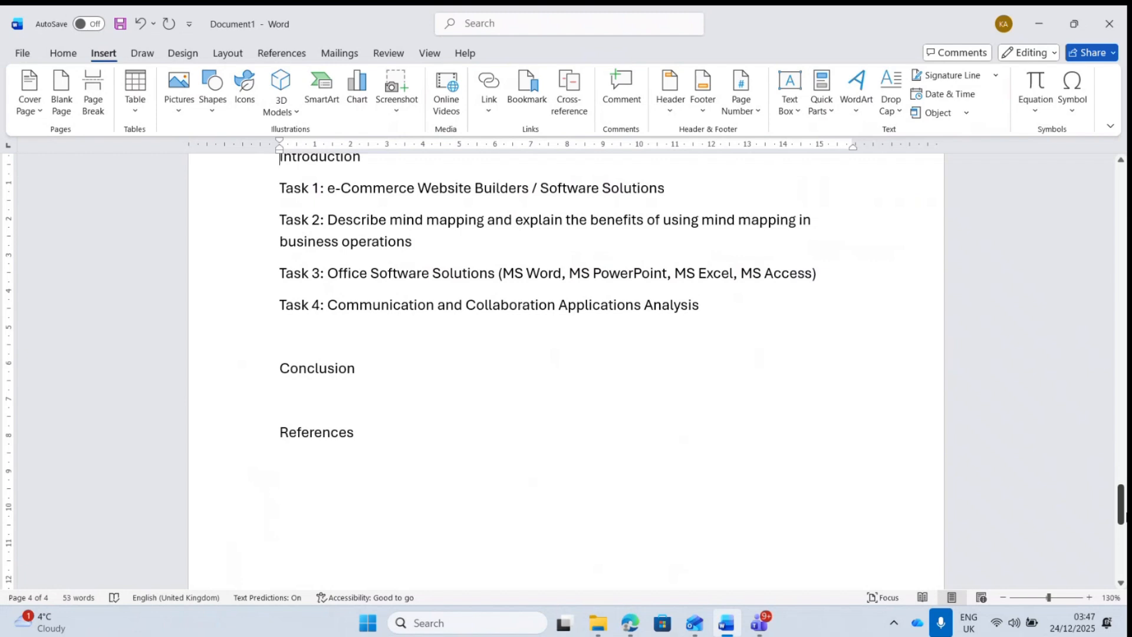
pyautogui.moveTo(1123, 487); pyautogui.dragTo(1125, 284)
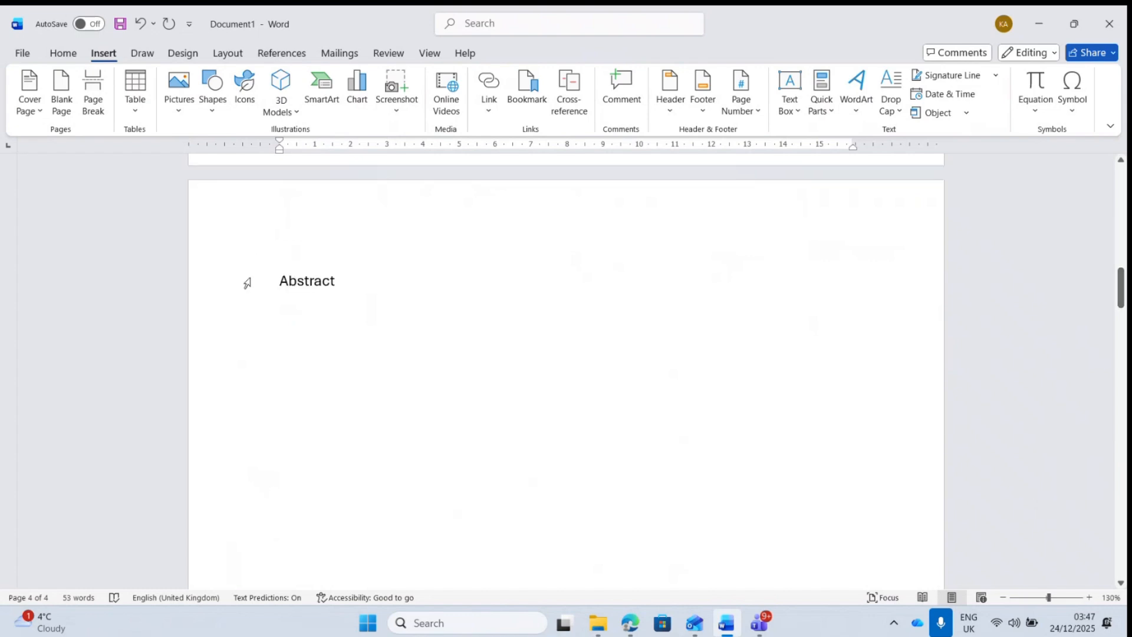
pyautogui.click(279, 283)
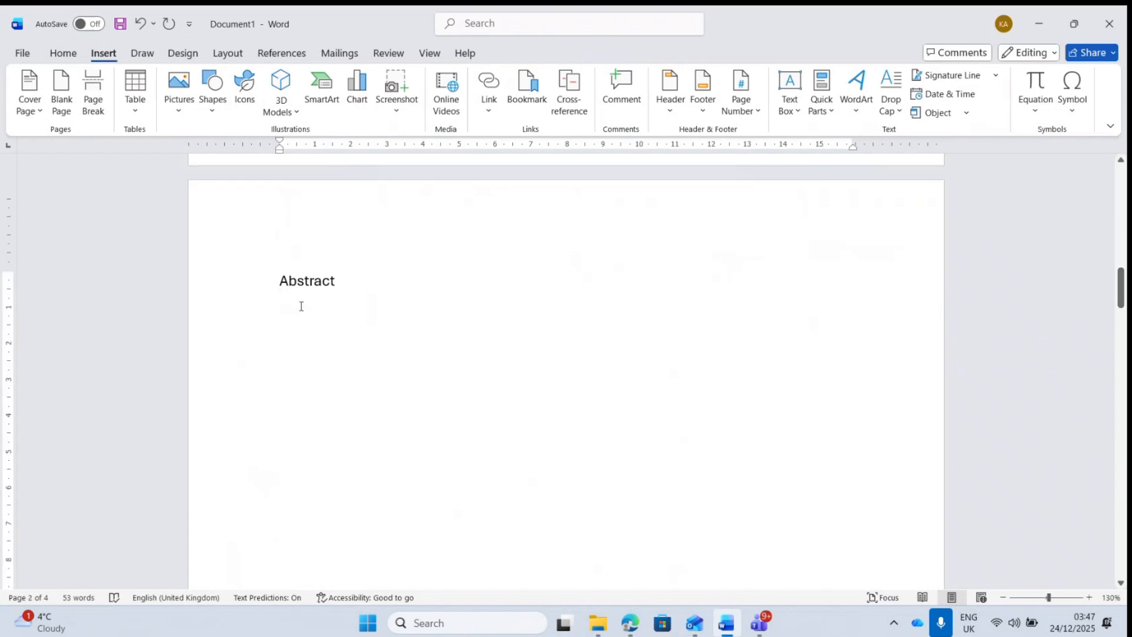
# - Add a continuous section break before Abstract from Layout > Breaks
pyautogui.click(234, 56)
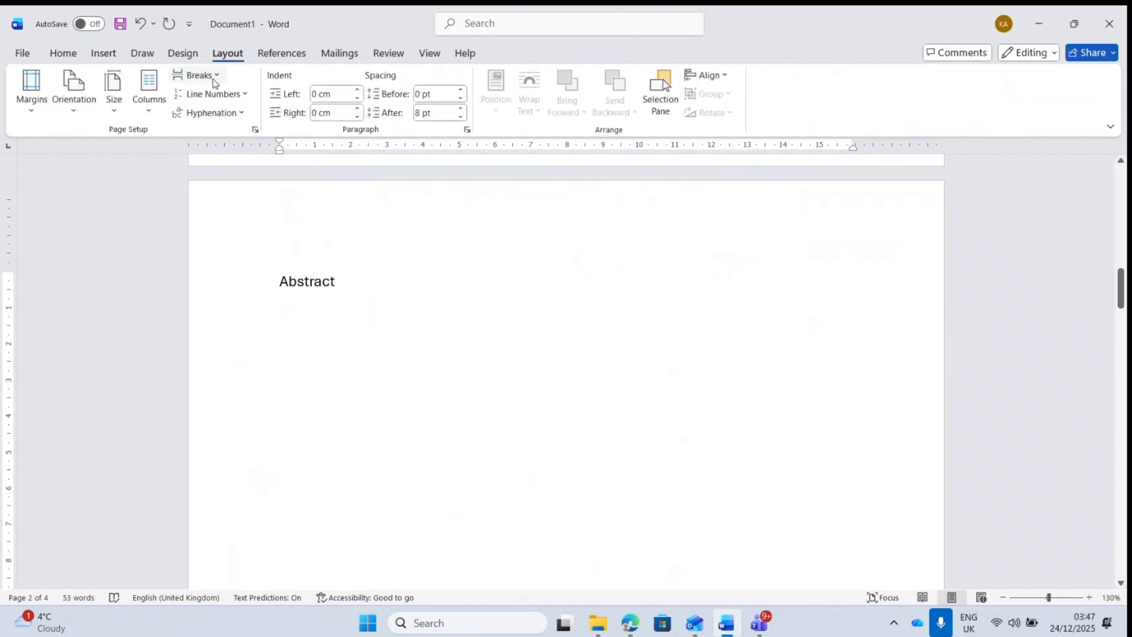
pyautogui.click(214, 80)
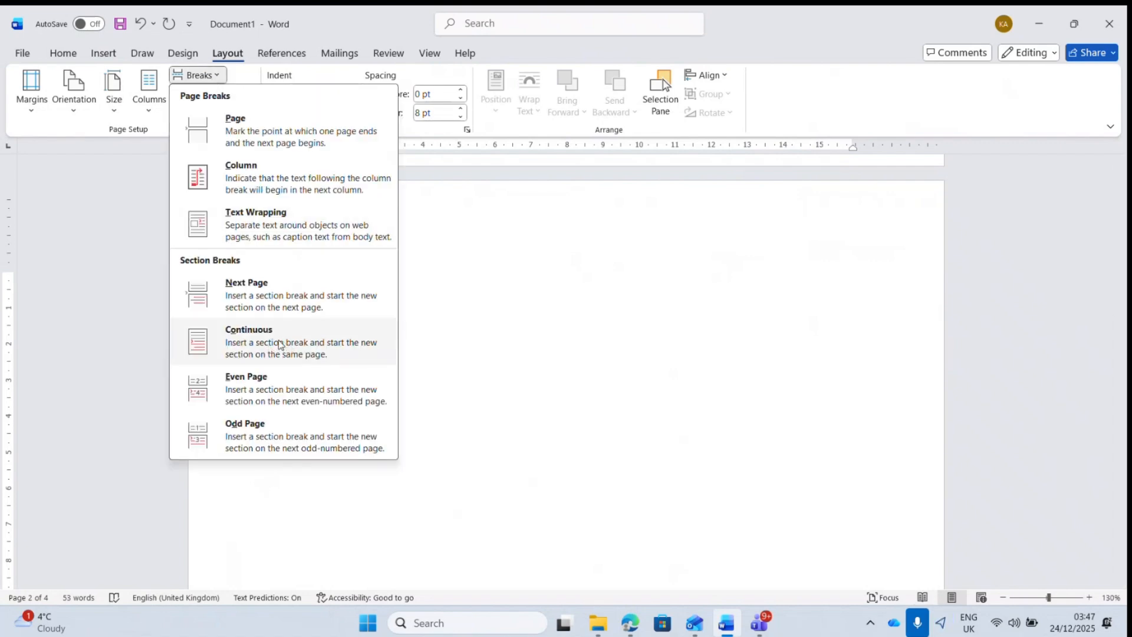
pyautogui.click(280, 340)
pyautogui.moveTo(1124, 304); pyautogui.dragTo(1122, 373)
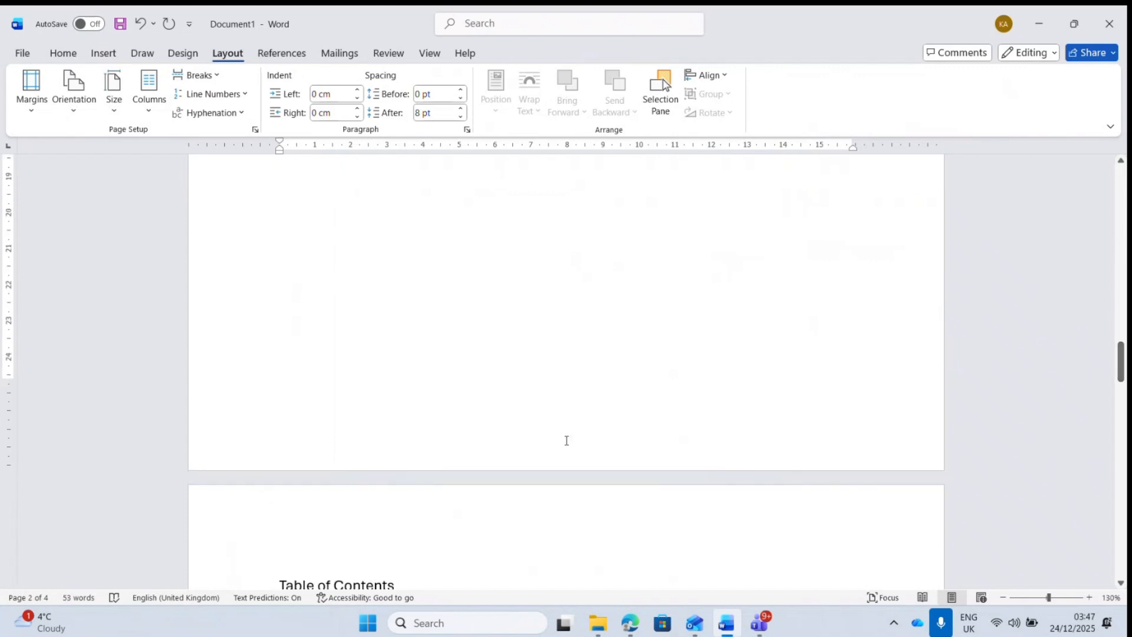
# - Unlink the page 2 footer and set page numbers to lowercase roman, restarting at i
pyautogui.doubleClick(567, 442)
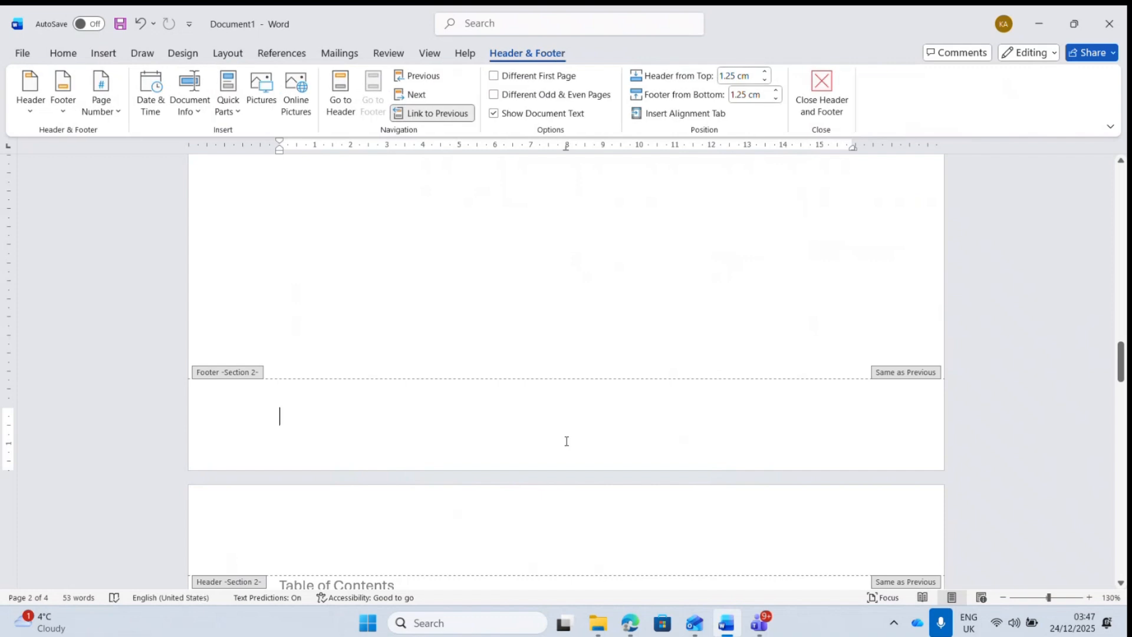
pyautogui.click(438, 115)
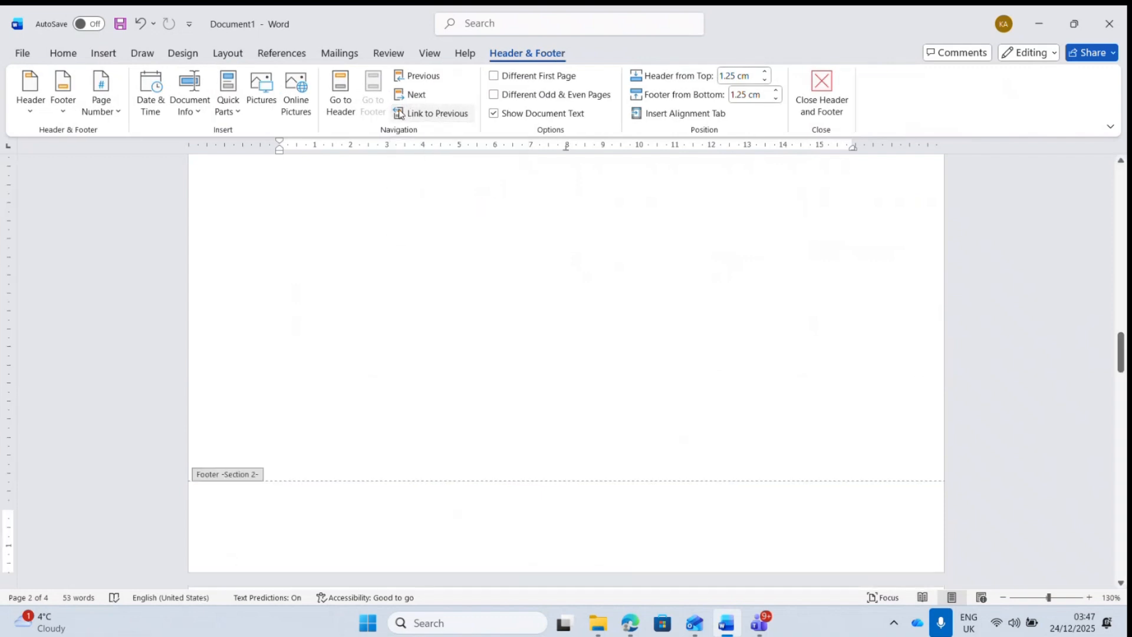
pyautogui.click(111, 116)
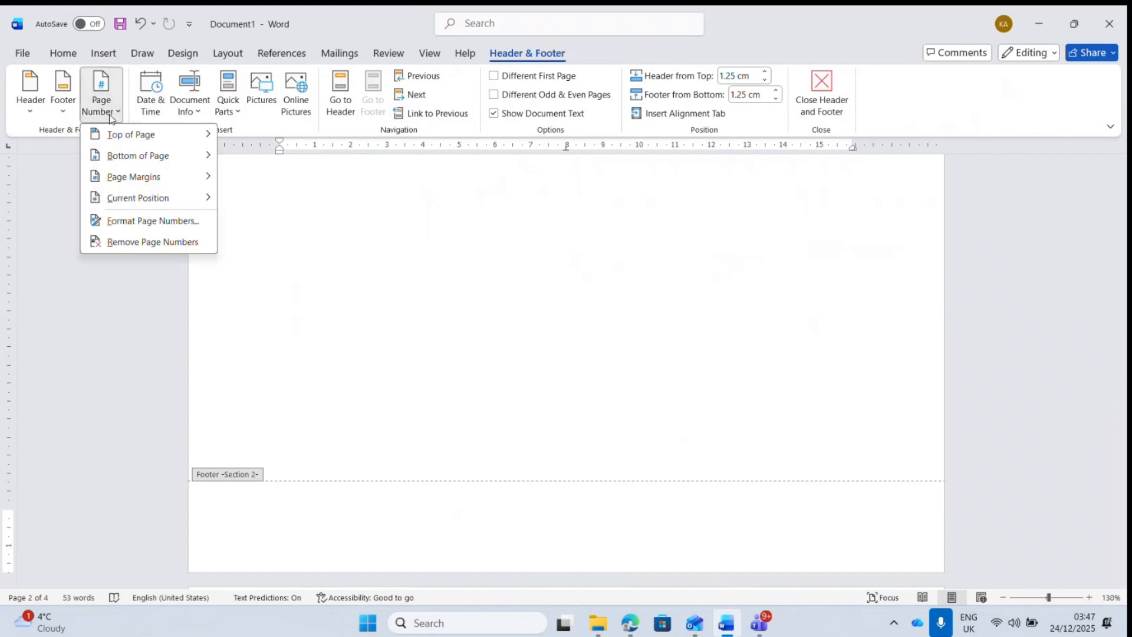
pyautogui.click(132, 224)
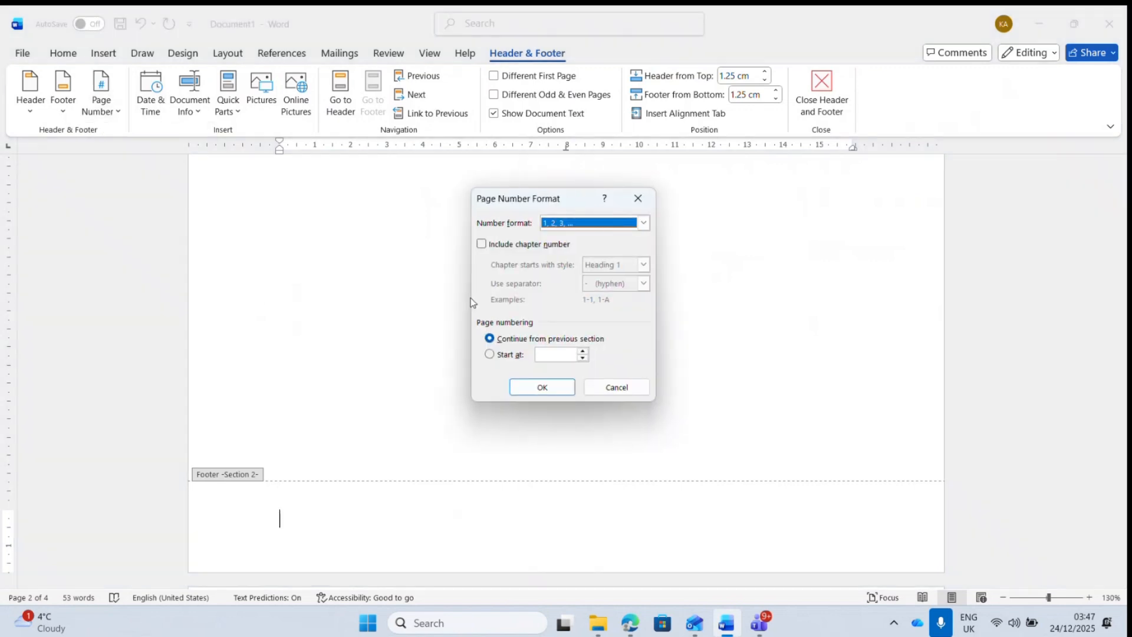
pyautogui.click(643, 223)
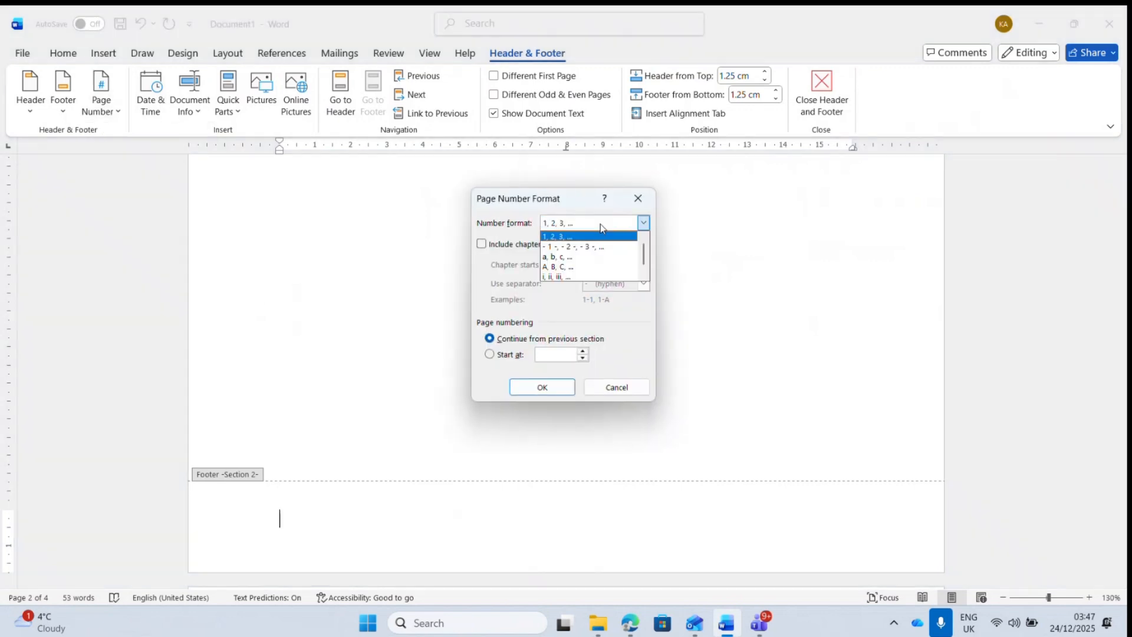
pyautogui.click(587, 278)
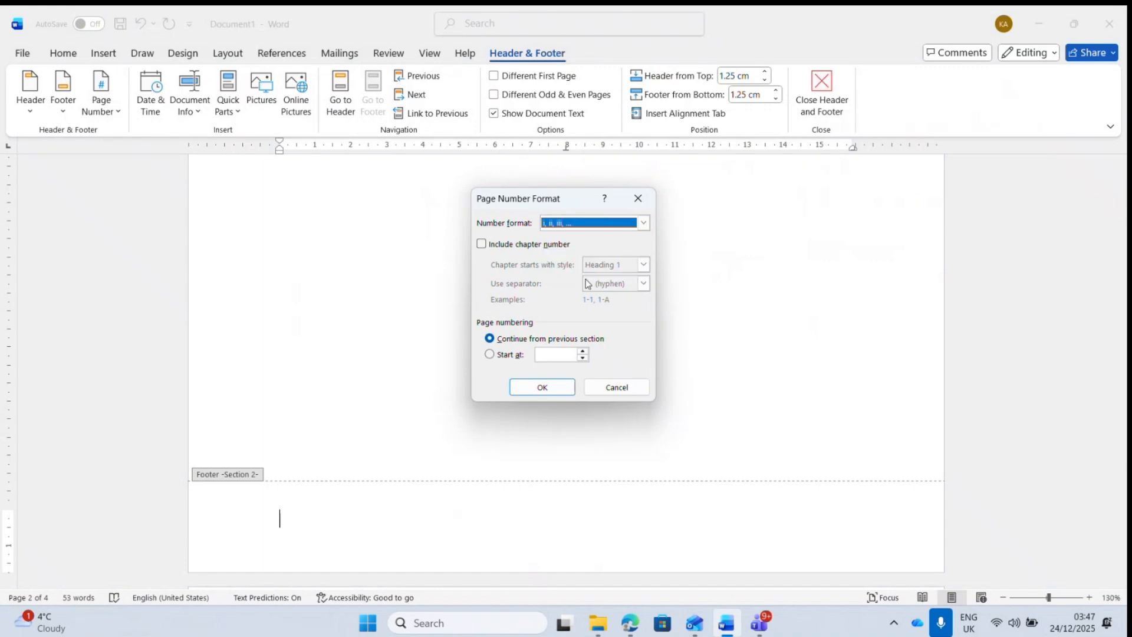
pyautogui.click(511, 355)
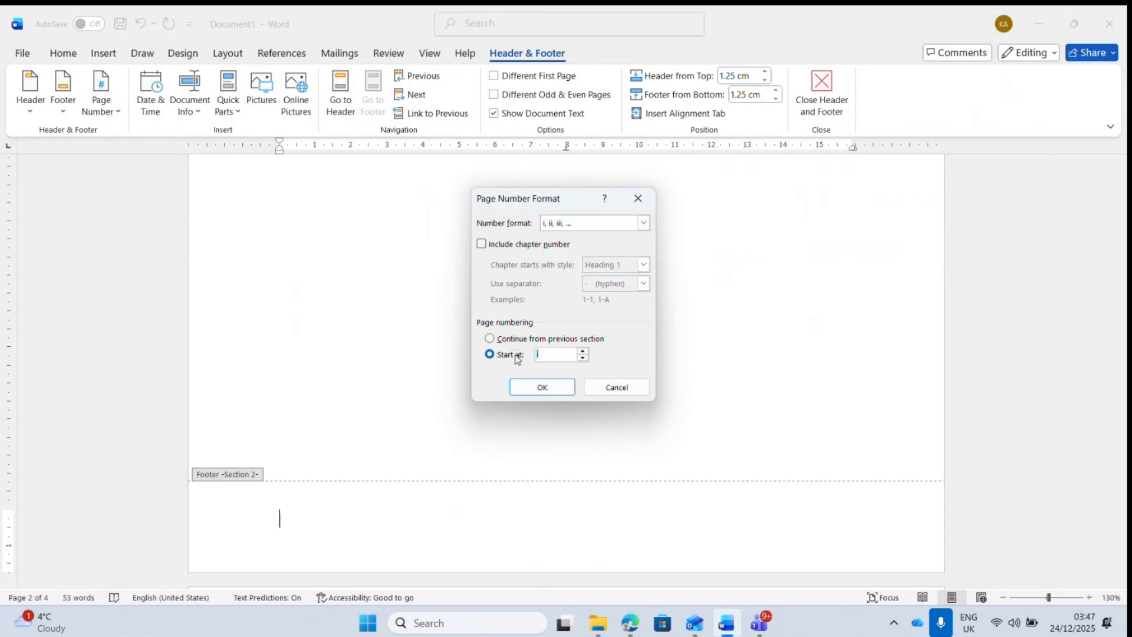
pyautogui.click(546, 385)
# - Insert a centred page number in the footer and close footer editing
pyautogui.click(117, 120)
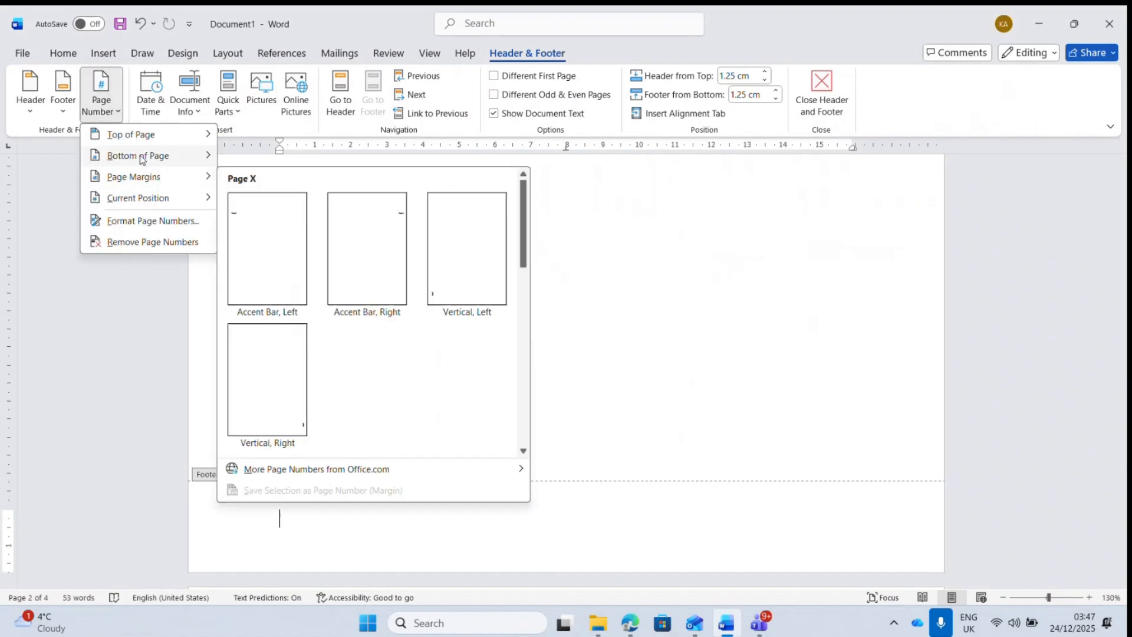
pyautogui.moveTo(142, 160)
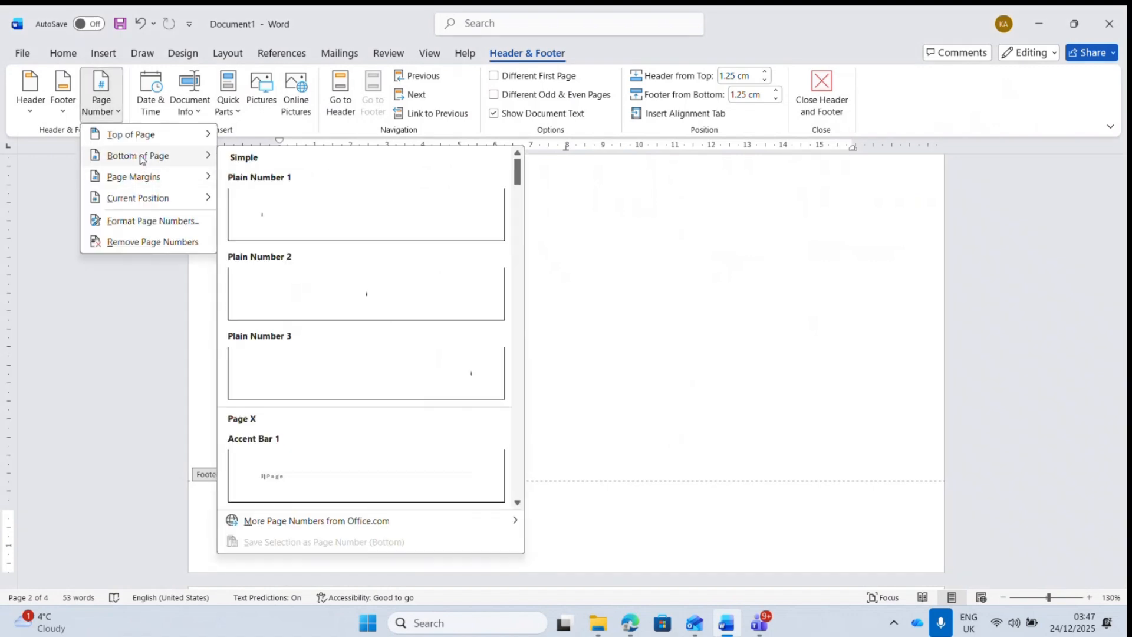
pyautogui.click(381, 303)
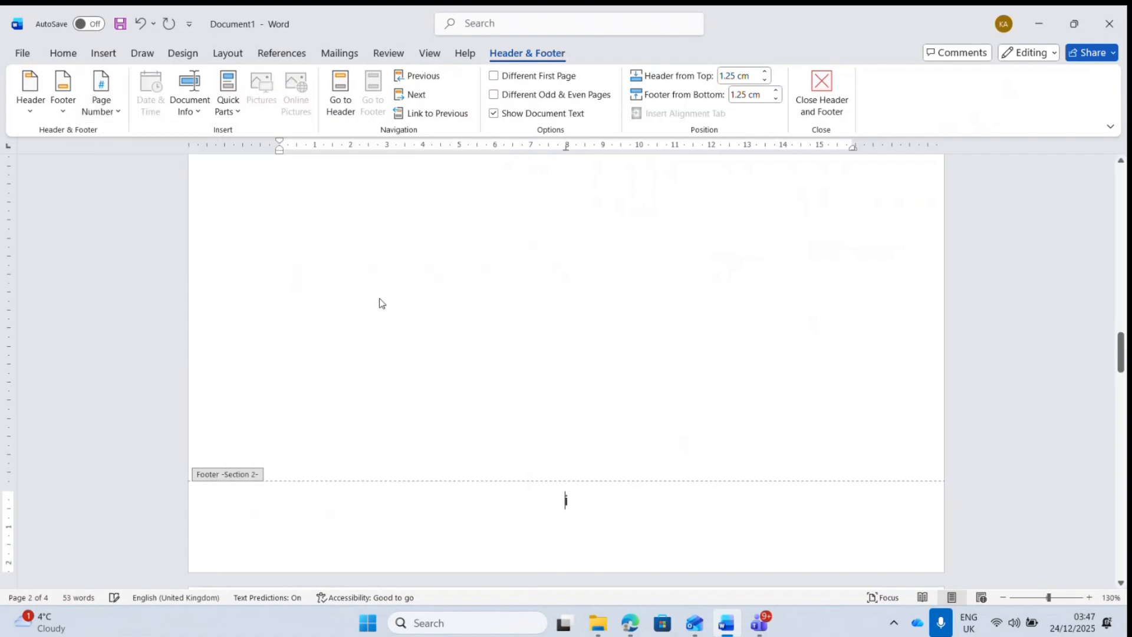
pyautogui.click(821, 88)
pyautogui.moveTo(1122, 298); pyautogui.dragTo(1126, 484)
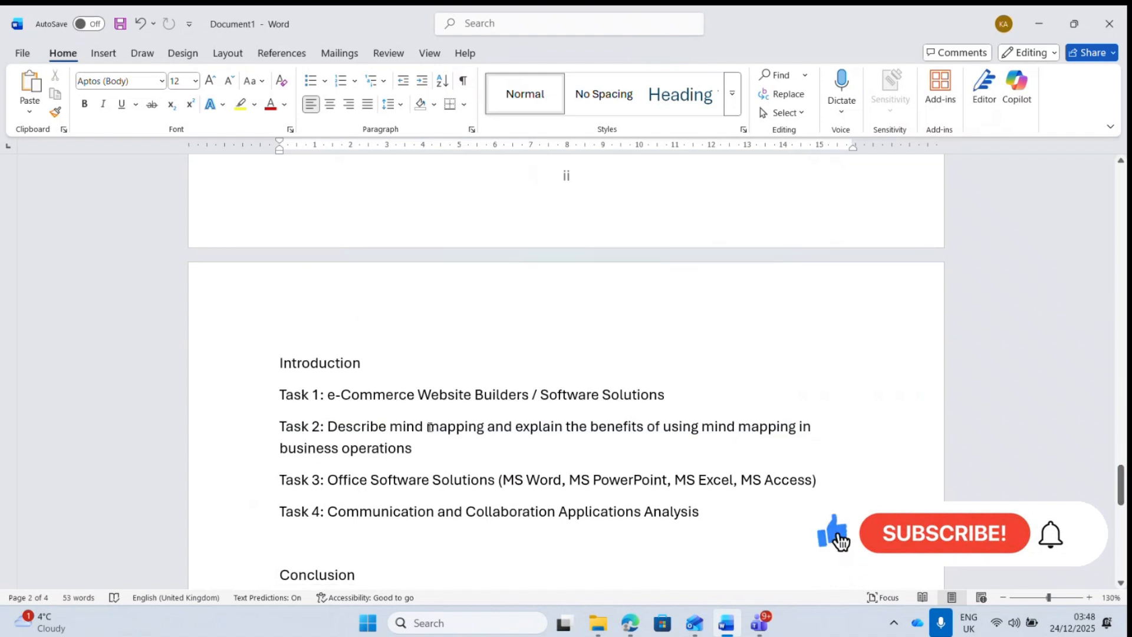
# - Insert a section break before the Introduction heading using Layout > Breaks
pyautogui.click(278, 365)
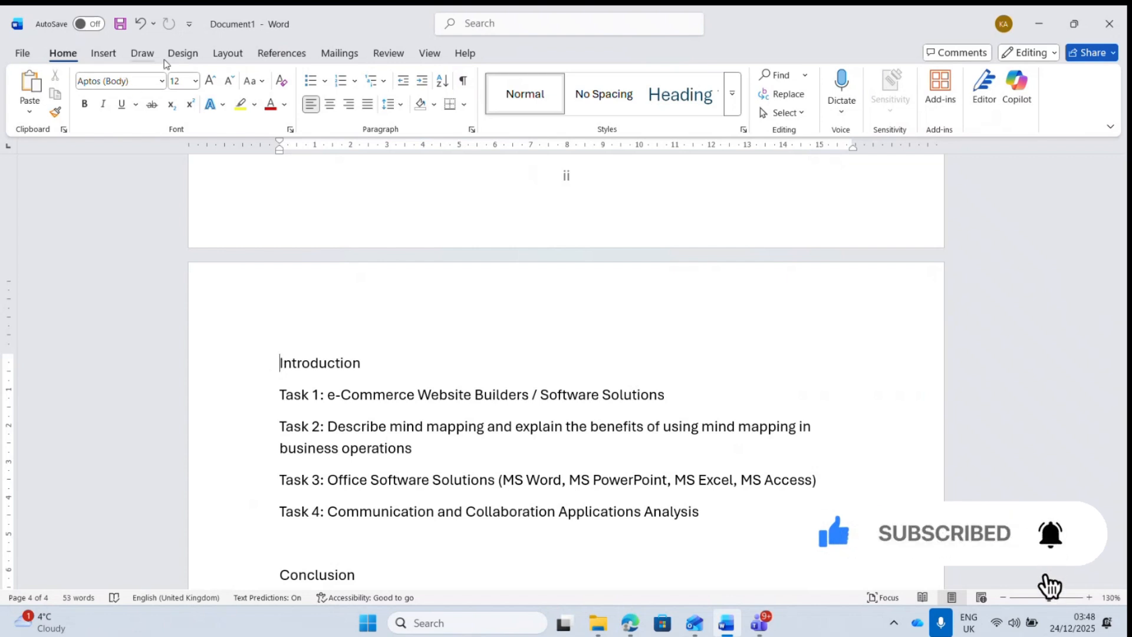
pyautogui.click(226, 56)
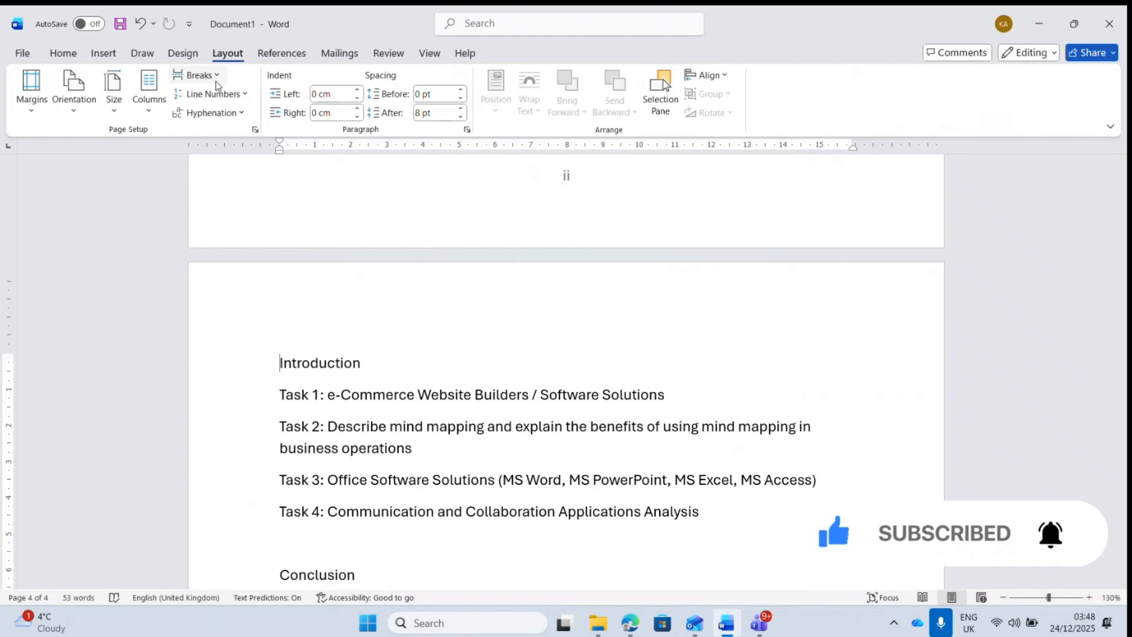
pyautogui.click(216, 80)
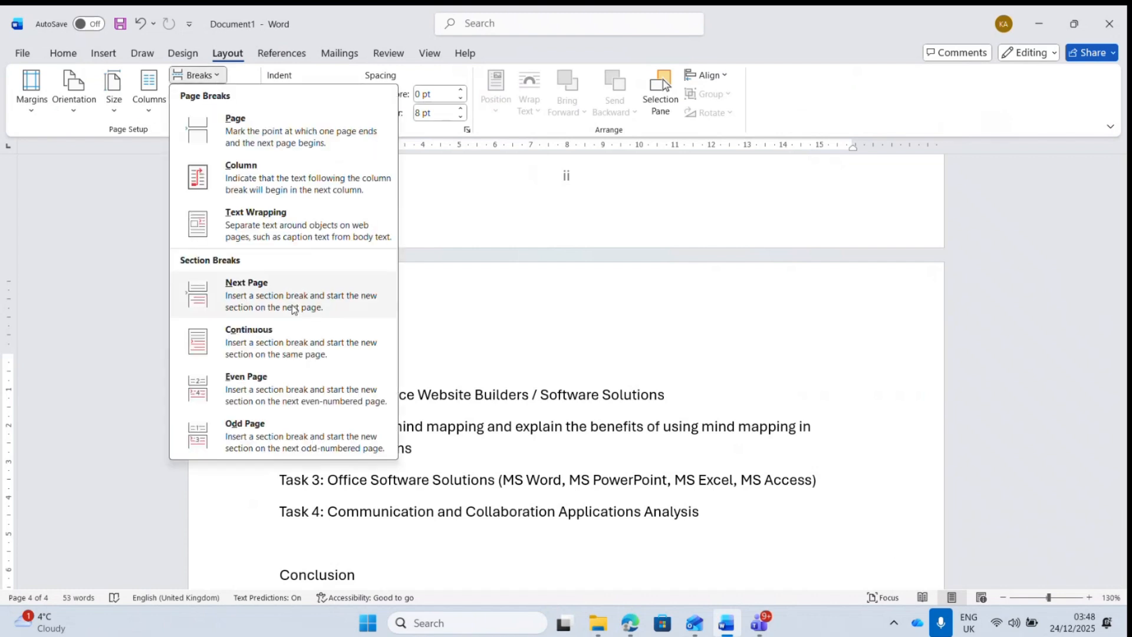
pyautogui.click(295, 328)
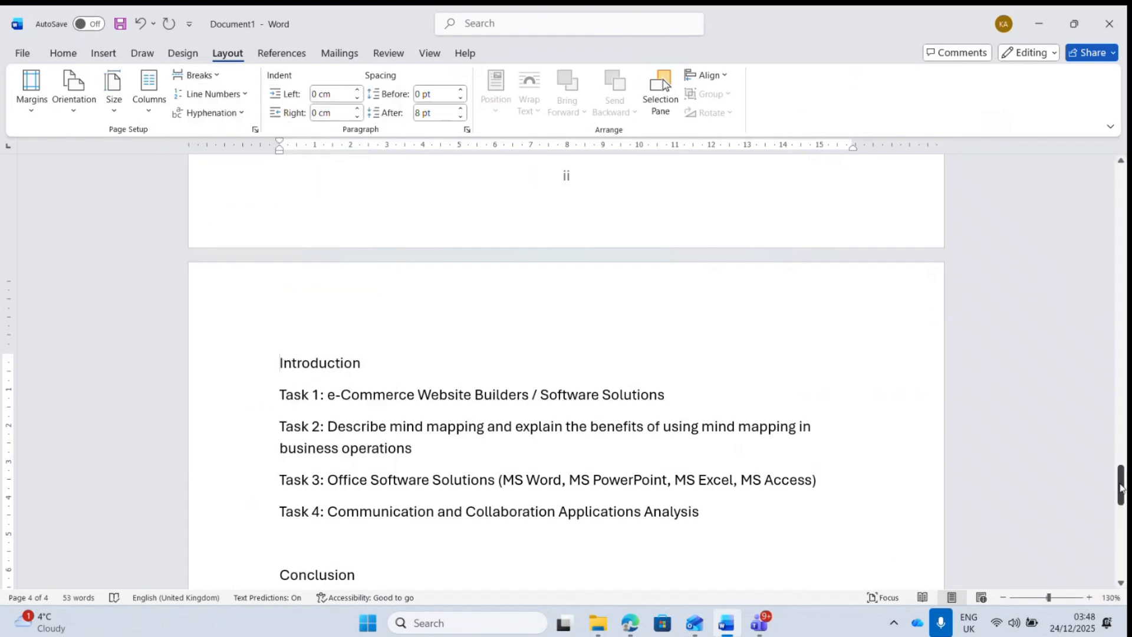
pyautogui.moveTo(1120, 486); pyautogui.dragTo(1123, 554)
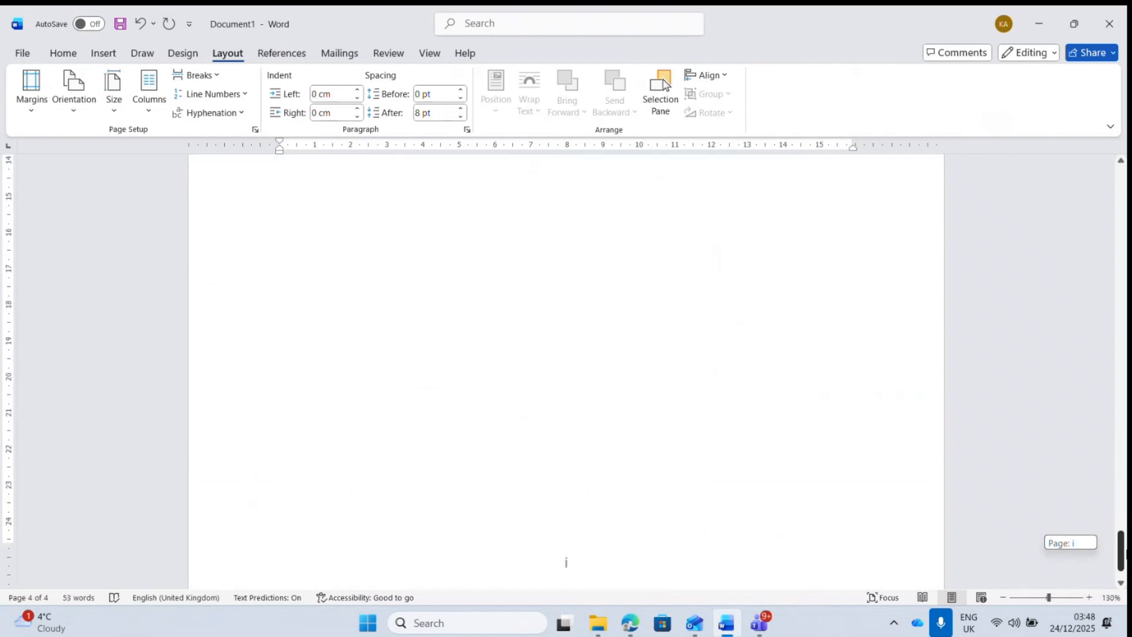
# - Unlink the Introduction footer and format its page numbers as 1, 2, 3 starting at 1
pyautogui.doubleClick(642, 518)
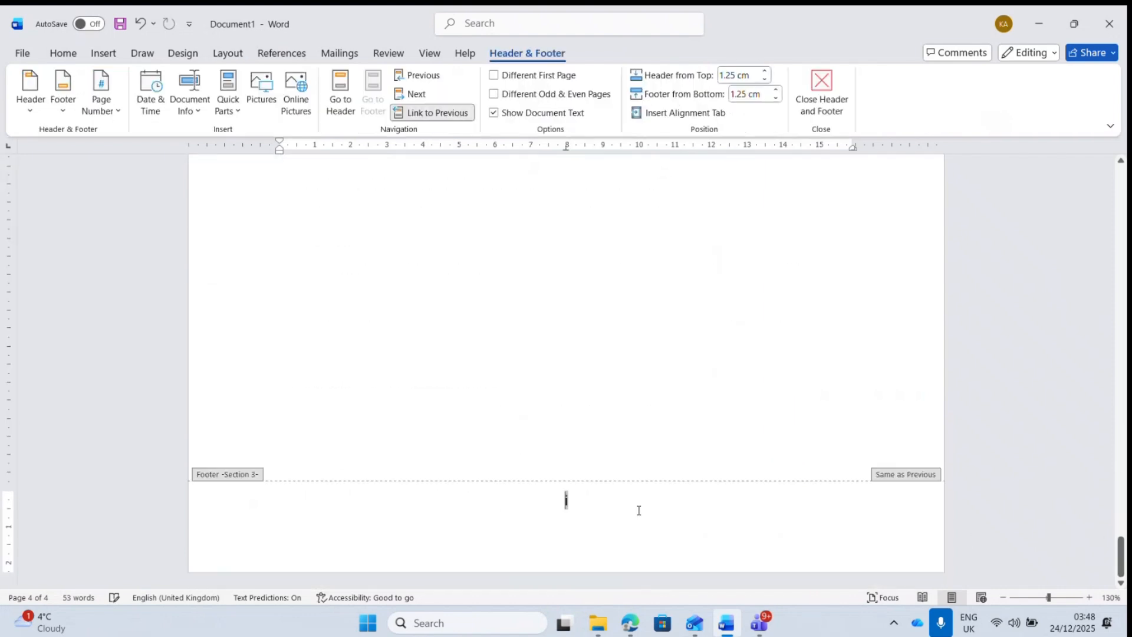
pyautogui.click(440, 115)
pyautogui.click(106, 109)
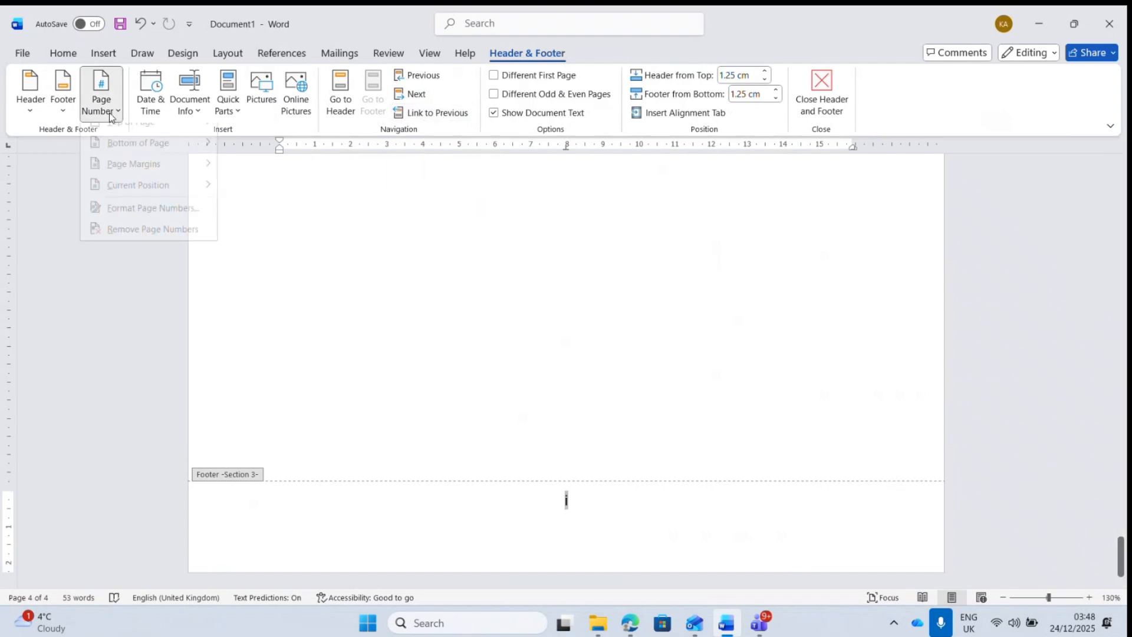
pyautogui.moveTo(151, 197)
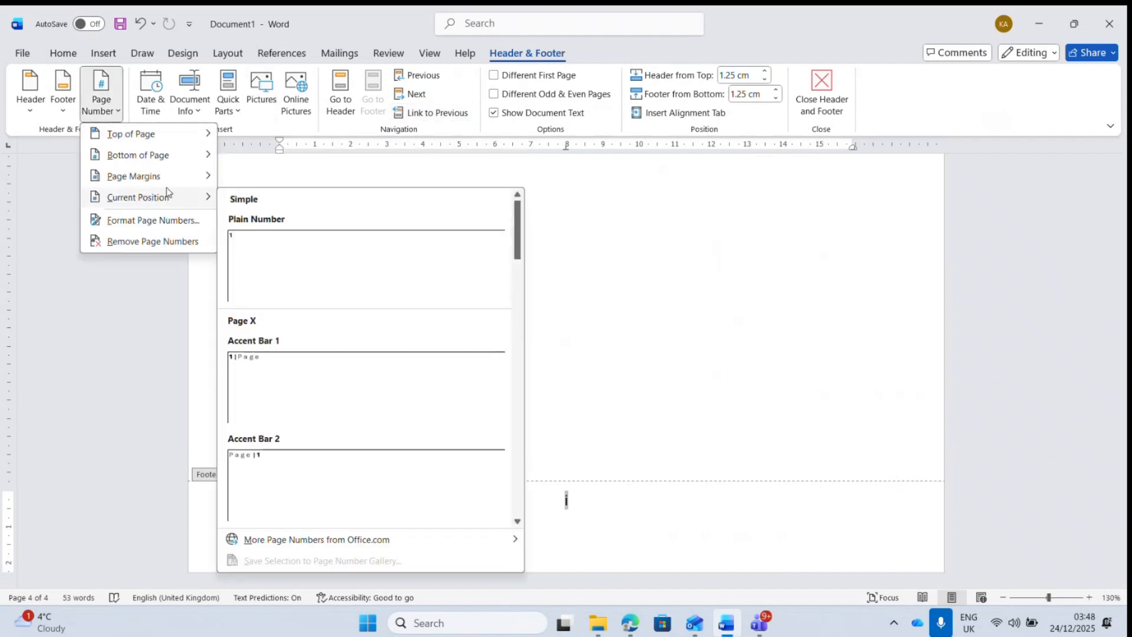
pyautogui.click(153, 221)
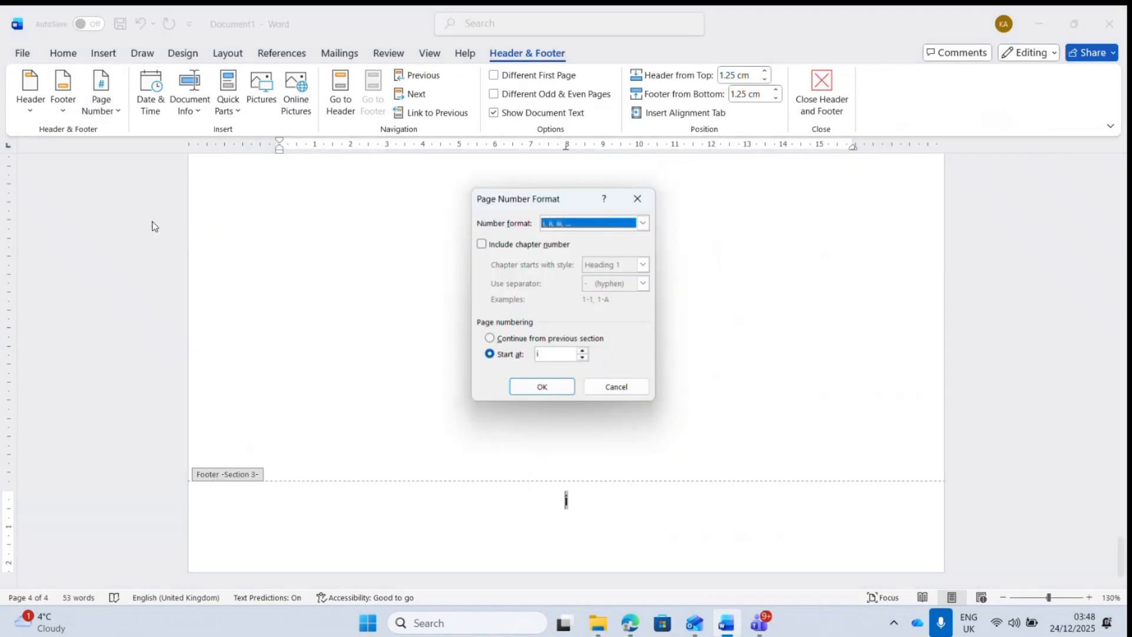
pyautogui.click(643, 224)
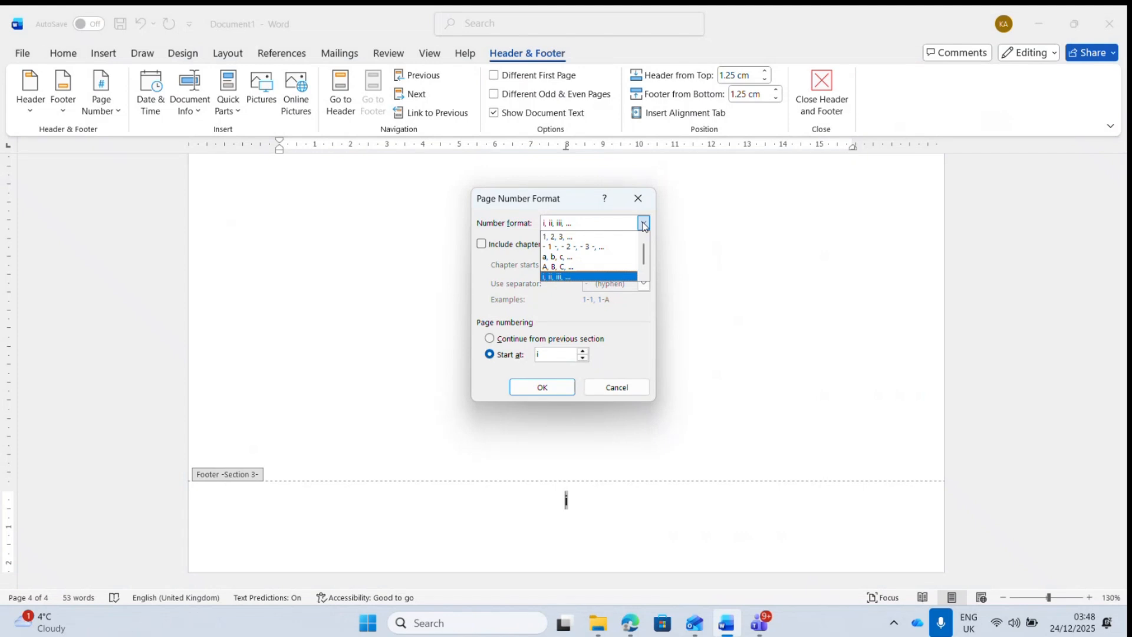
pyautogui.click(588, 238)
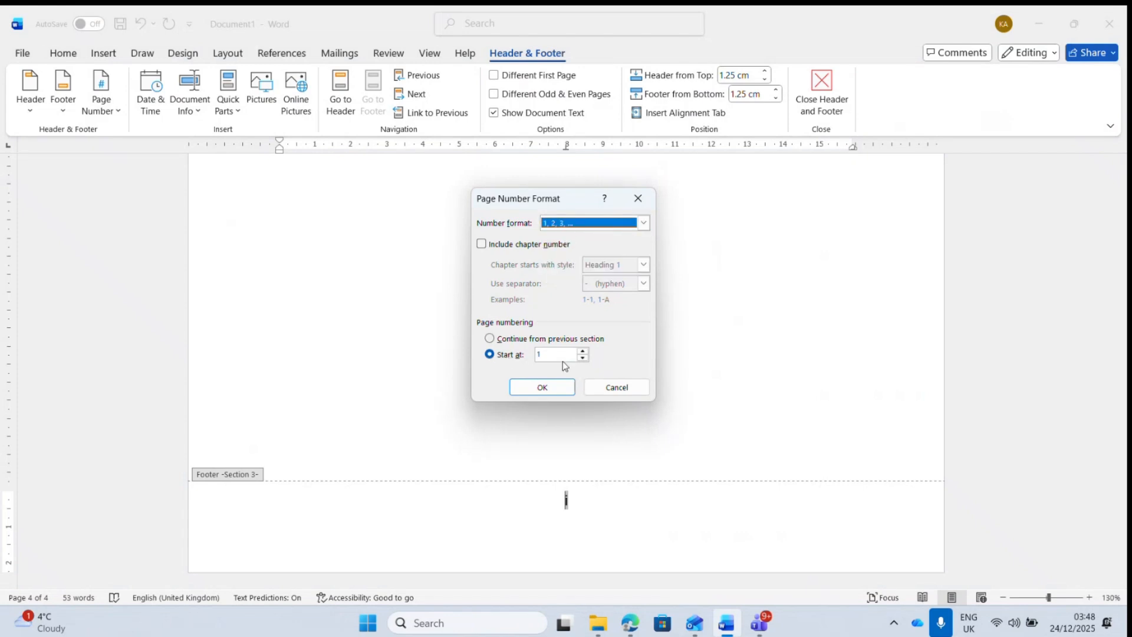
pyautogui.click(507, 357)
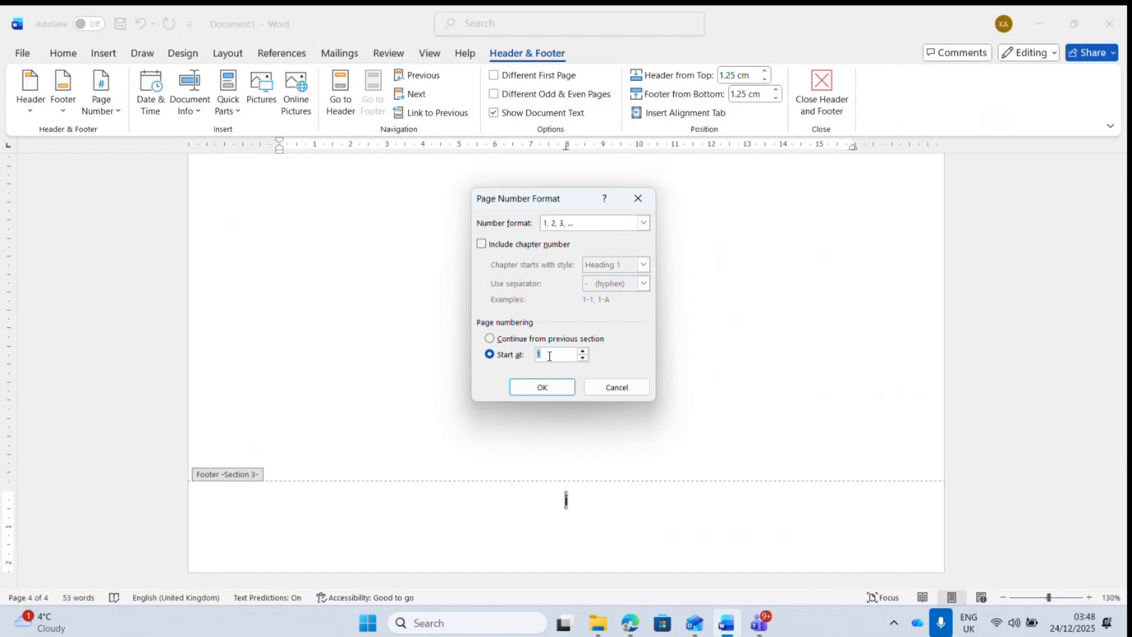
pyautogui.click(543, 387)
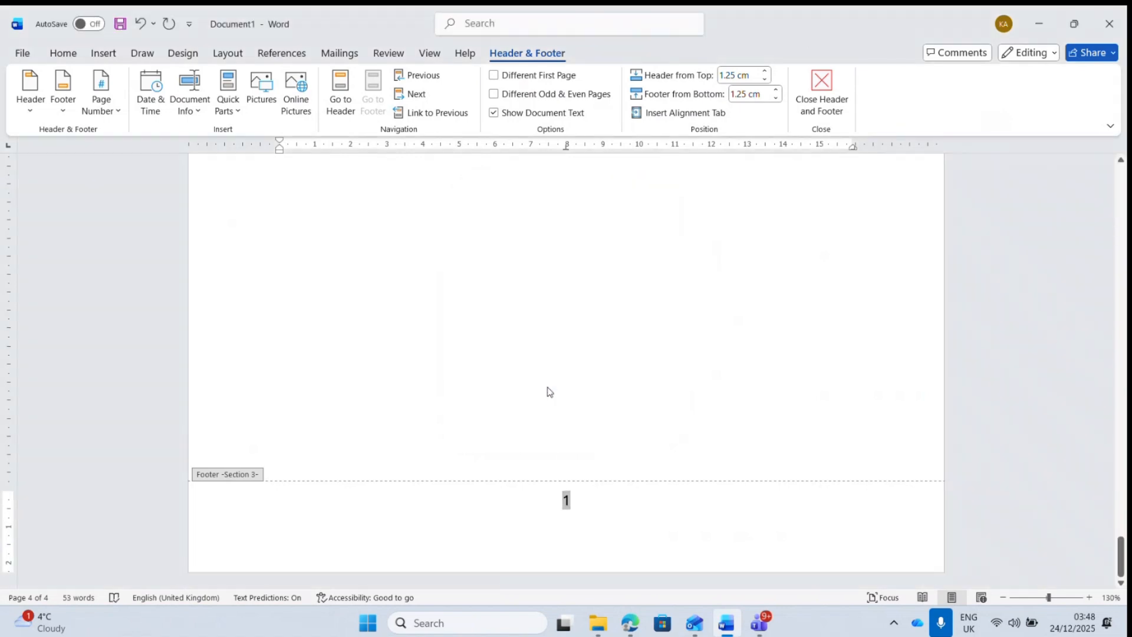
# - Close footer editing and scroll back to the Introduction page
pyautogui.click(827, 99)
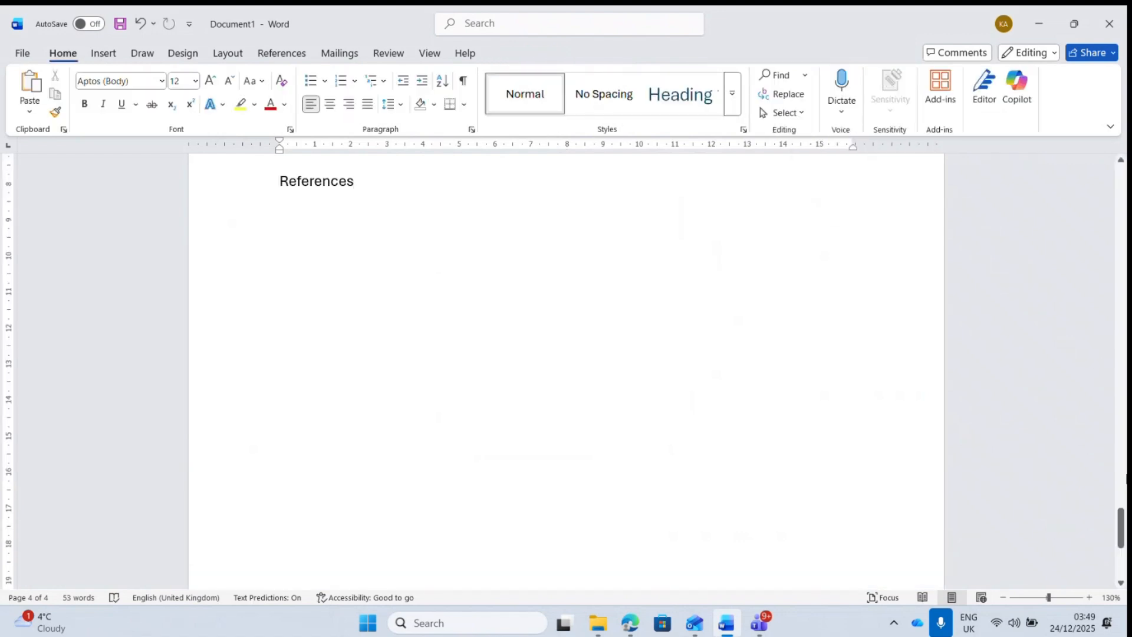
pyautogui.moveTo(1122, 512); pyautogui.dragTo(1126, 358)
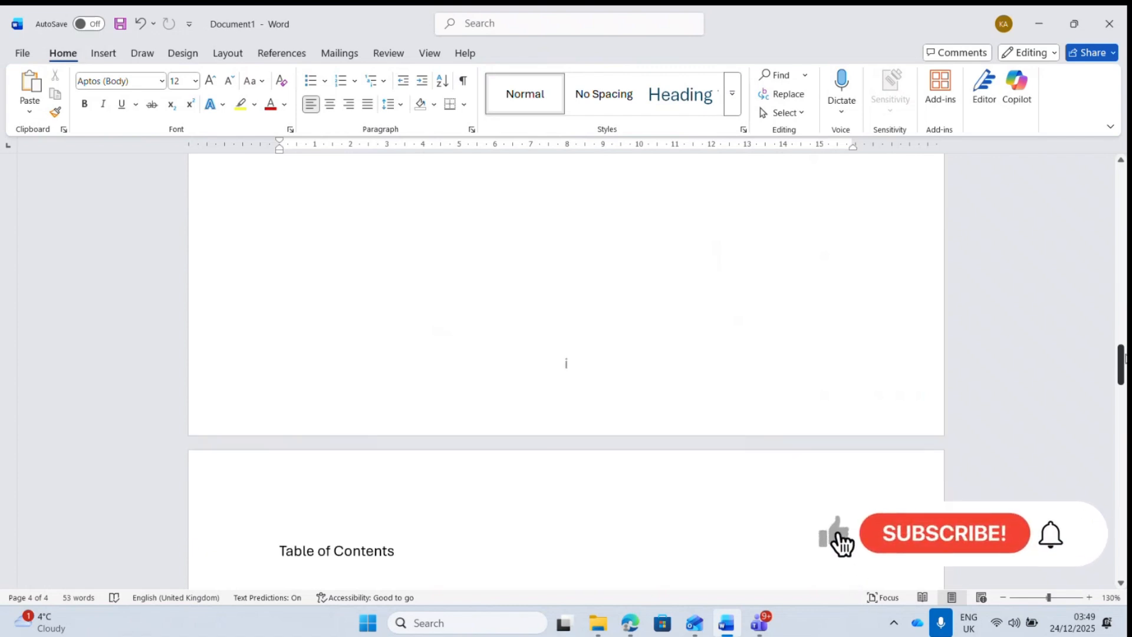
pyautogui.moveTo(1127, 359); pyautogui.dragTo(1122, 490)
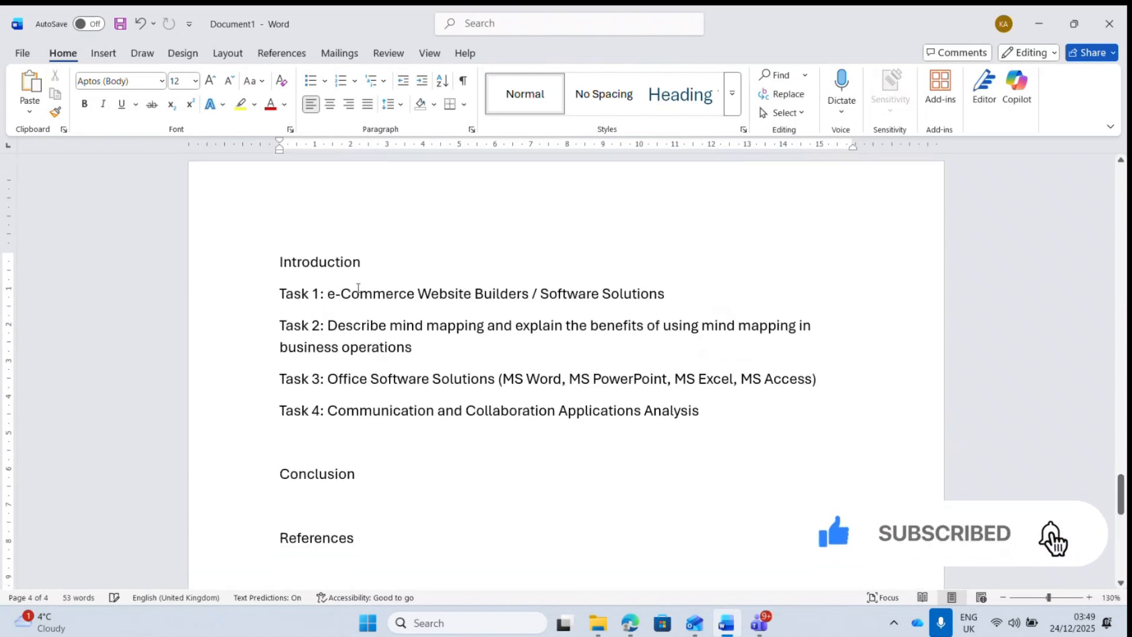
# - Add three empty lines before Task 1 to test how the page flows
pyautogui.click(277, 294)
pyautogui.press('Return')
pyautogui.press('Return')
pyautogui.press('Return')
pyautogui.press('Return')
pyautogui.press('Return')
pyautogui.press('Return')
pyautogui.press('Return')
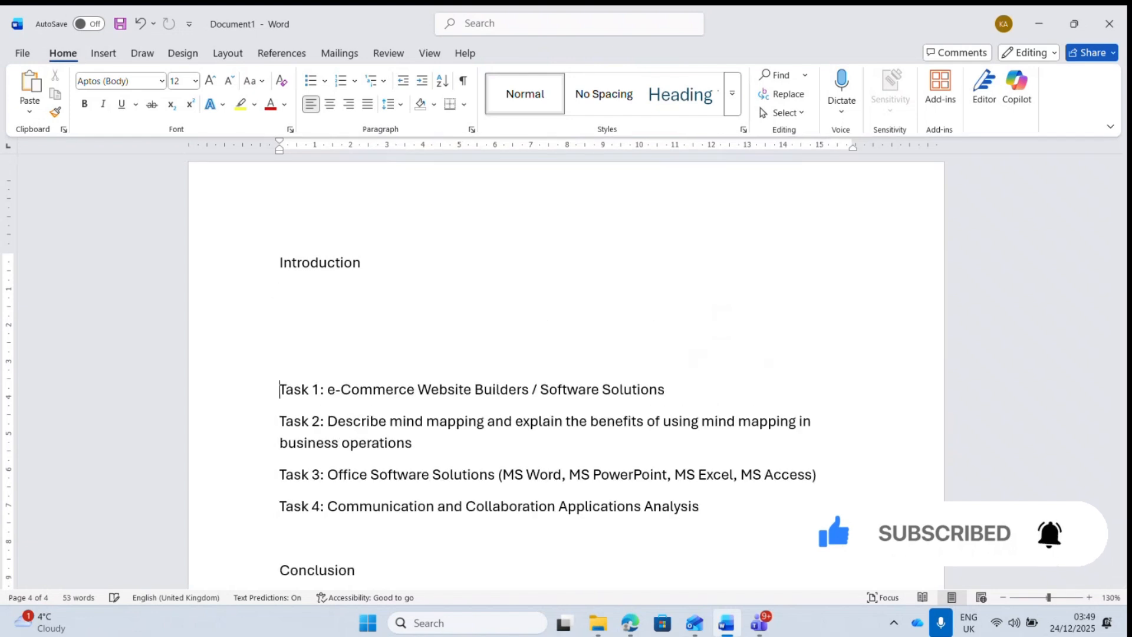
pyautogui.press('Return')
pyautogui.press('Return')
pyautogui.press('Return')
pyautogui.press('Return')
pyautogui.press('Return')
pyautogui.press('Return')
pyautogui.press('Return')
pyautogui.press('Return')
pyautogui.press('Return')
pyautogui.press('Return')
pyautogui.press('Return')
pyautogui.press('Return')
pyautogui.press('Return')
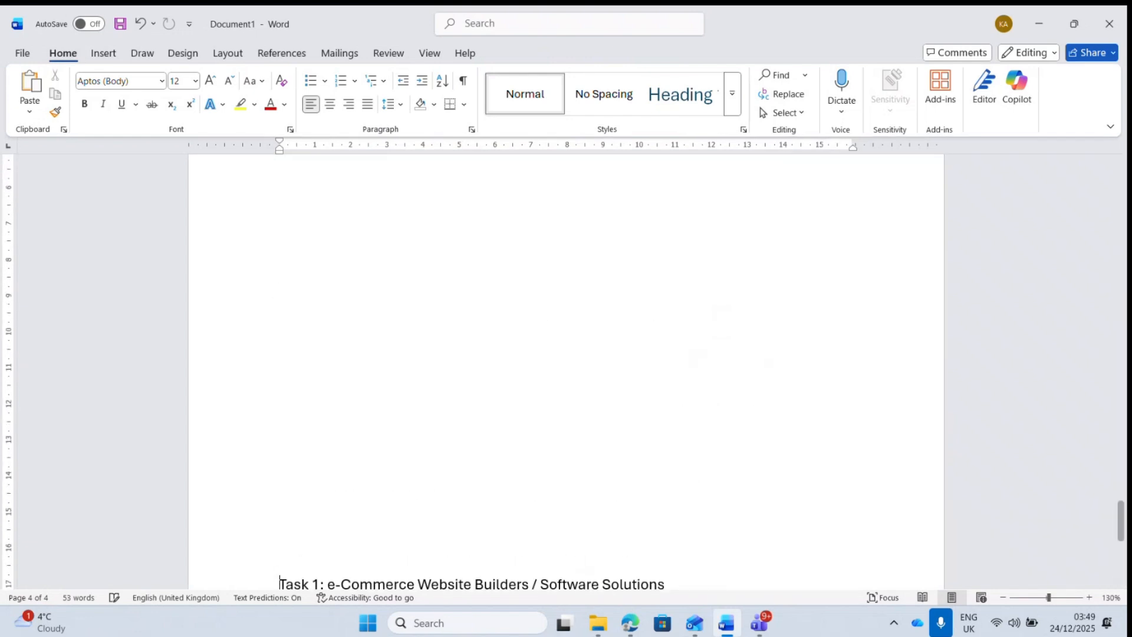
pyautogui.press('Return')
pyautogui.press('Return')
pyautogui.press('Return')
pyautogui.press('Return')
pyautogui.press('Return')
pyautogui.press('Return')
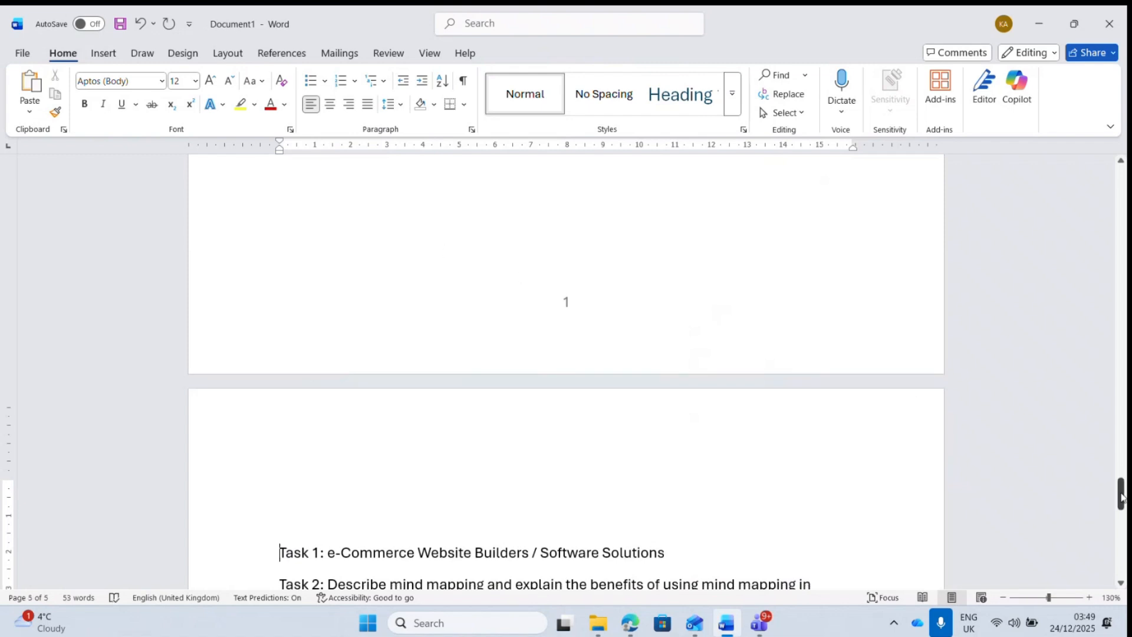
pyautogui.moveTo(1121, 493)
pyautogui.mouseDown()
pyautogui.moveTo(1123, 560)
pyautogui.moveTo(1122, 377)
pyautogui.moveTo(1124, 513)
pyautogui.mouseUp()
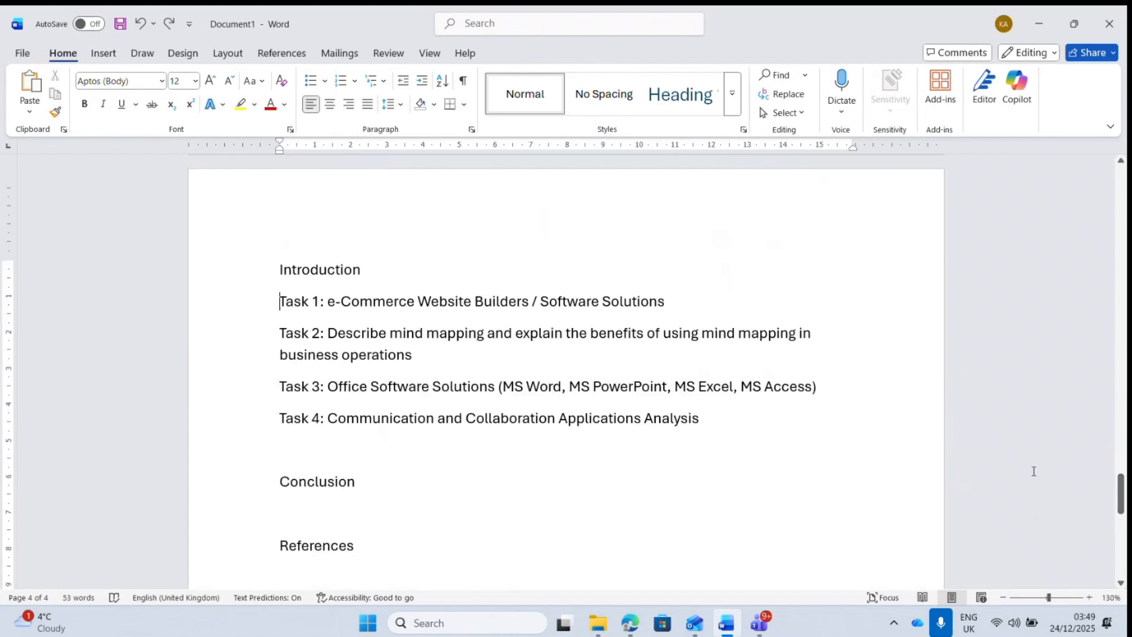
# - Generate sample text under Introduction with =rand(3,3)
pyautogui.press('Return')
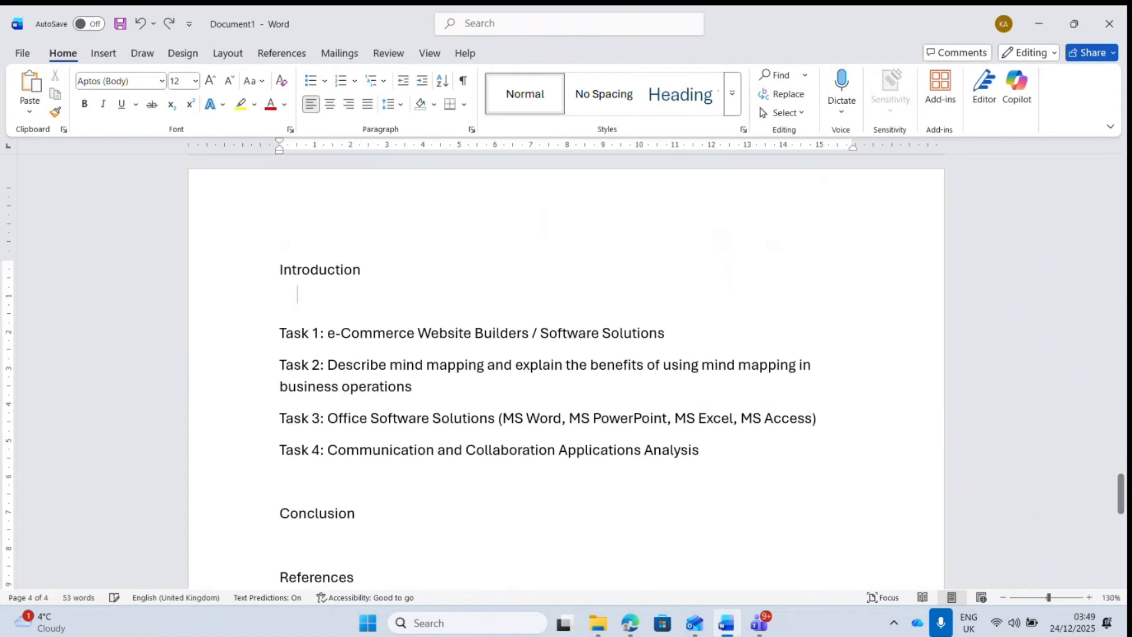
pyautogui.write('=ran')
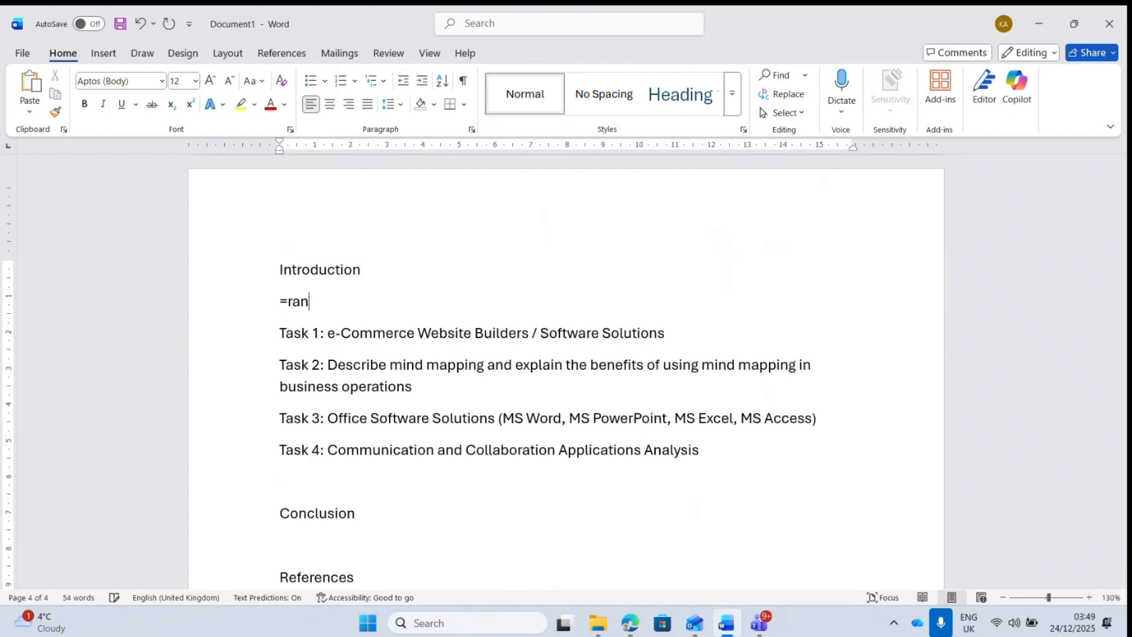
pyautogui.write('d(3,3)')
pyautogui.press('Return')
pyautogui.moveTo(1121, 499); pyautogui.dragTo(1120, 297)
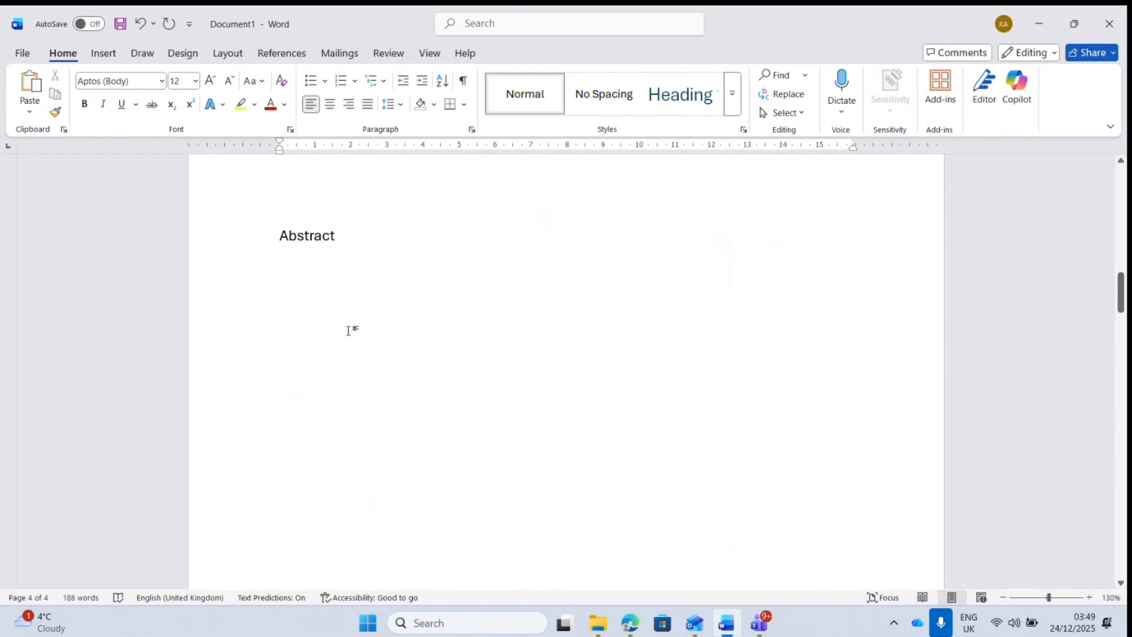
# - Generate three sample paragraphs under Abstract with the =rand formula
pyautogui.click(298, 268)
pyautogui.write('=r')
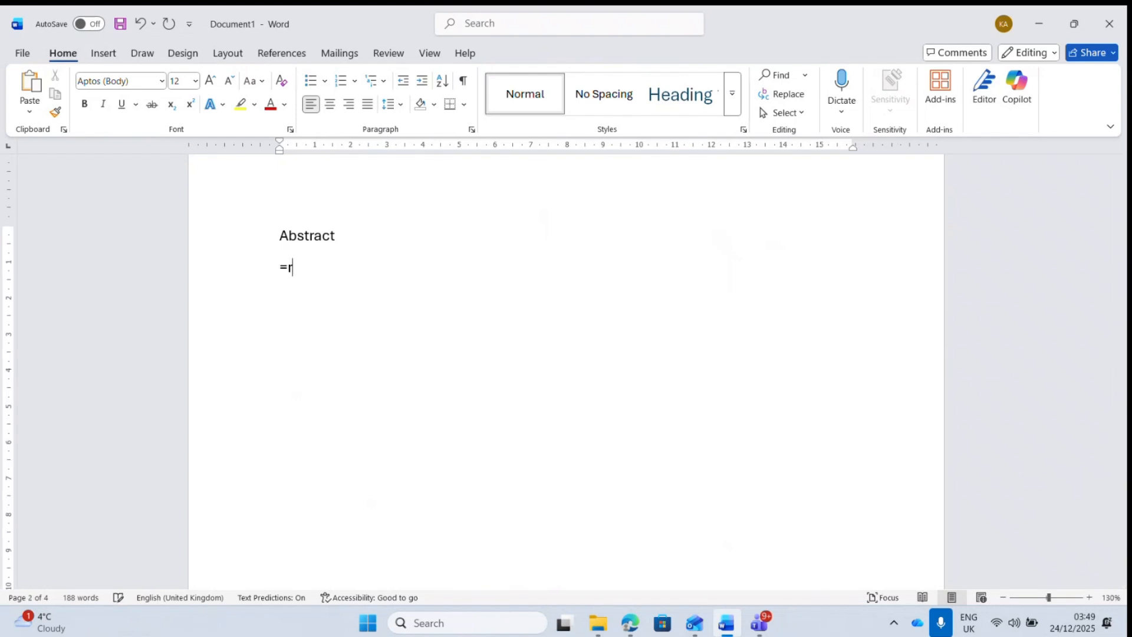
pyautogui.write('and(3')
pyautogui.press('BackSpace')
pyautogui.press('Return')
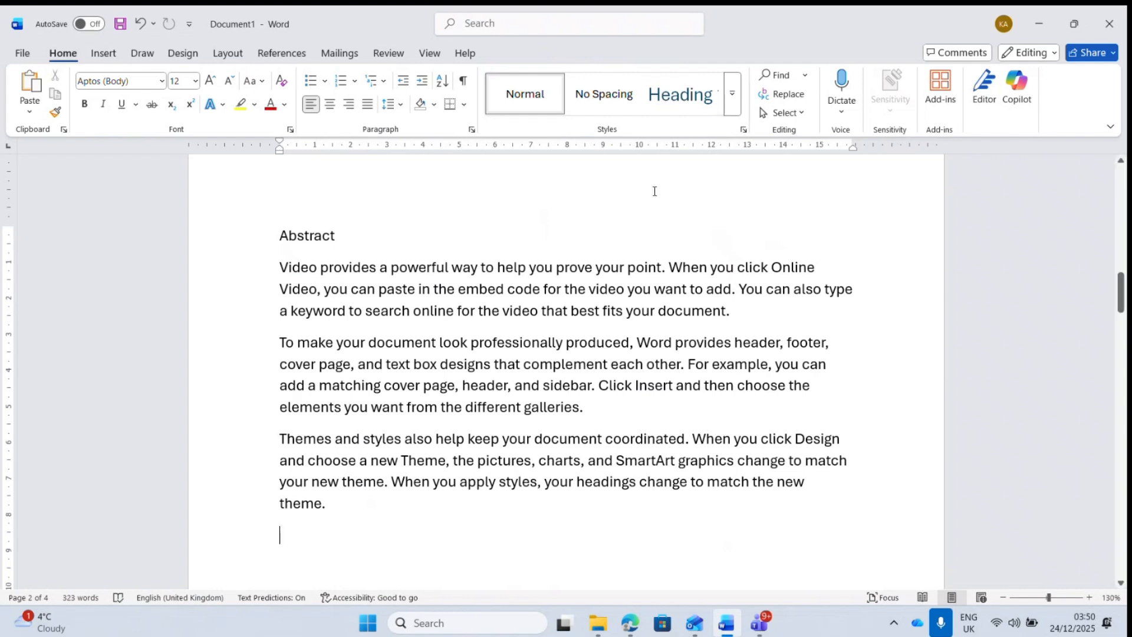
pyautogui.moveTo(1120, 303); pyautogui.dragTo(1126, 524)
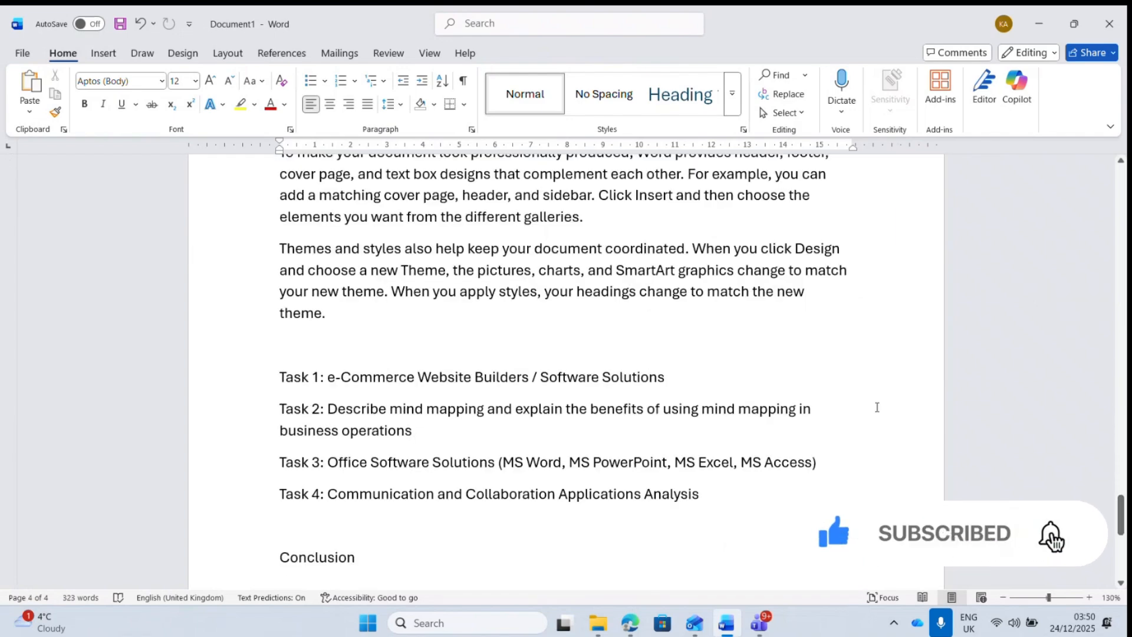
# - Generate =rand(3,3) sample paragraphs under the Task 1 and Task 2 headings
pyautogui.click(684, 381)
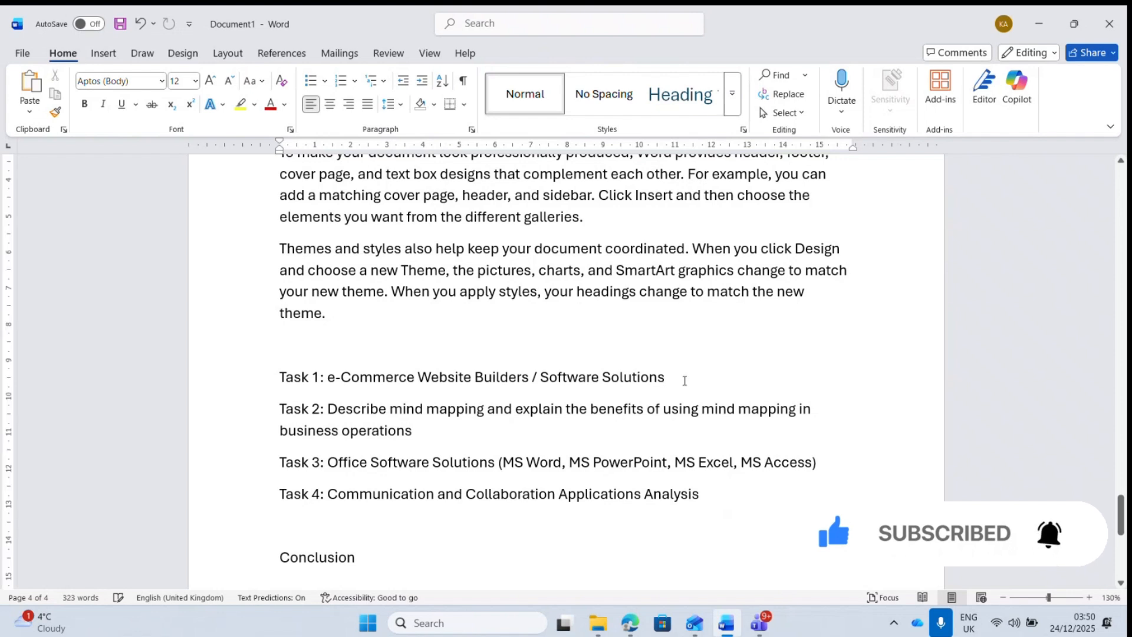
pyautogui.press('Return')
pyautogui.write('=r')
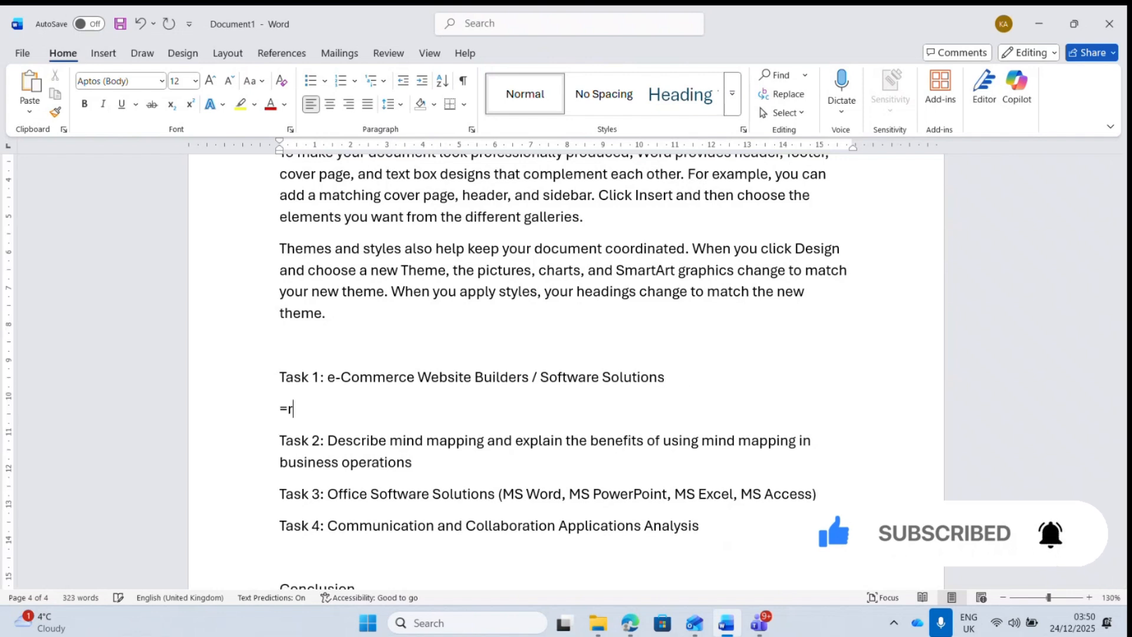
pyautogui.write('and(3')
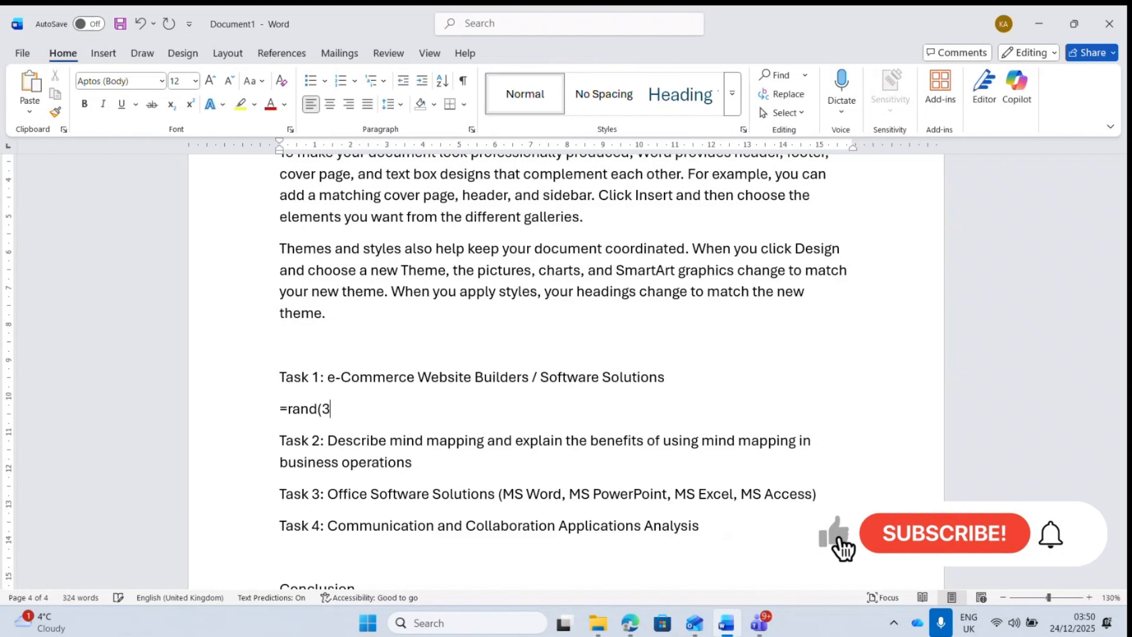
pyautogui.write(',3)')
pyautogui.press('Return')
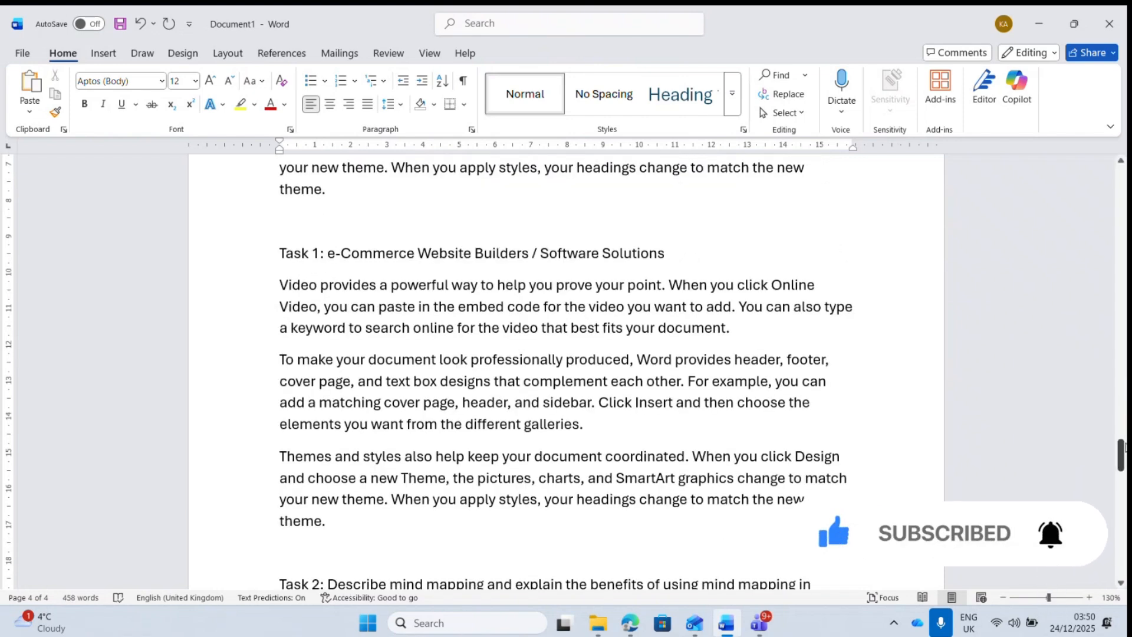
pyautogui.moveTo(281, 290); pyautogui.dragTo(333, 531)
pyautogui.moveTo(1120, 464)
pyautogui.mouseDown()
pyautogui.moveTo(1120, 500)
pyautogui.moveTo(1121, 483)
pyautogui.mouseUp()
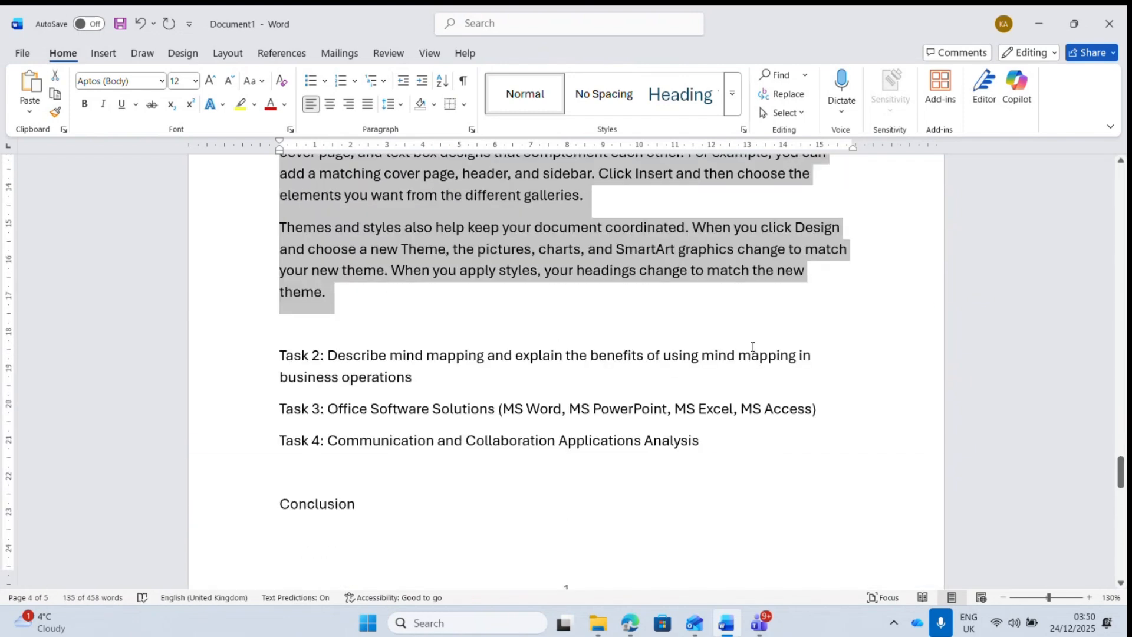
pyautogui.click(420, 379)
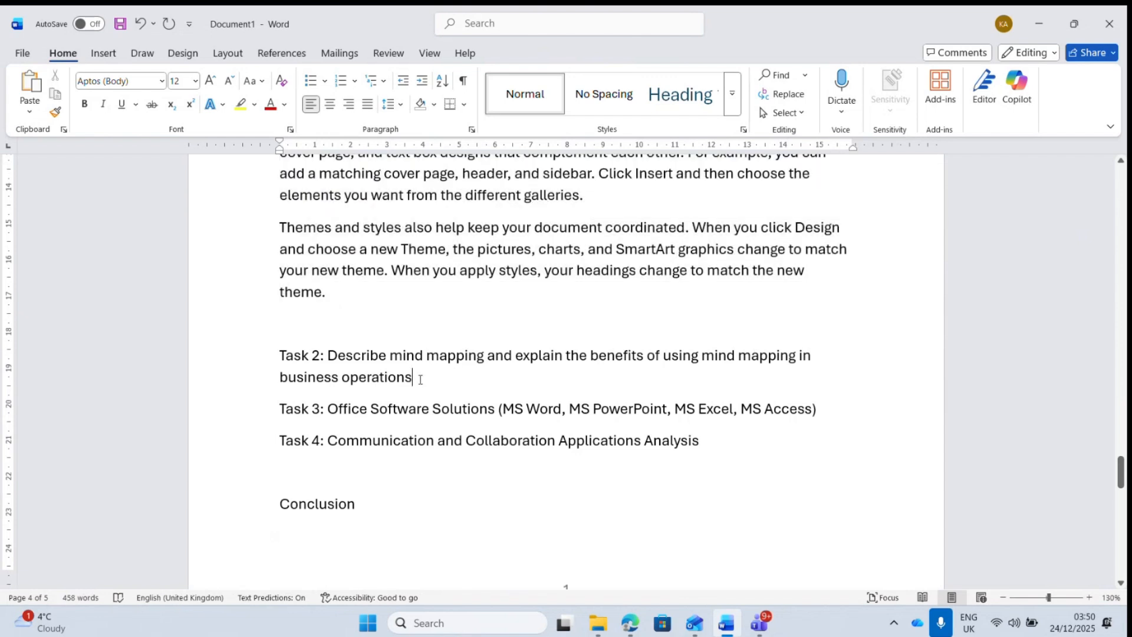
pyautogui.press('Return')
pyautogui.write('=rand(3,3')
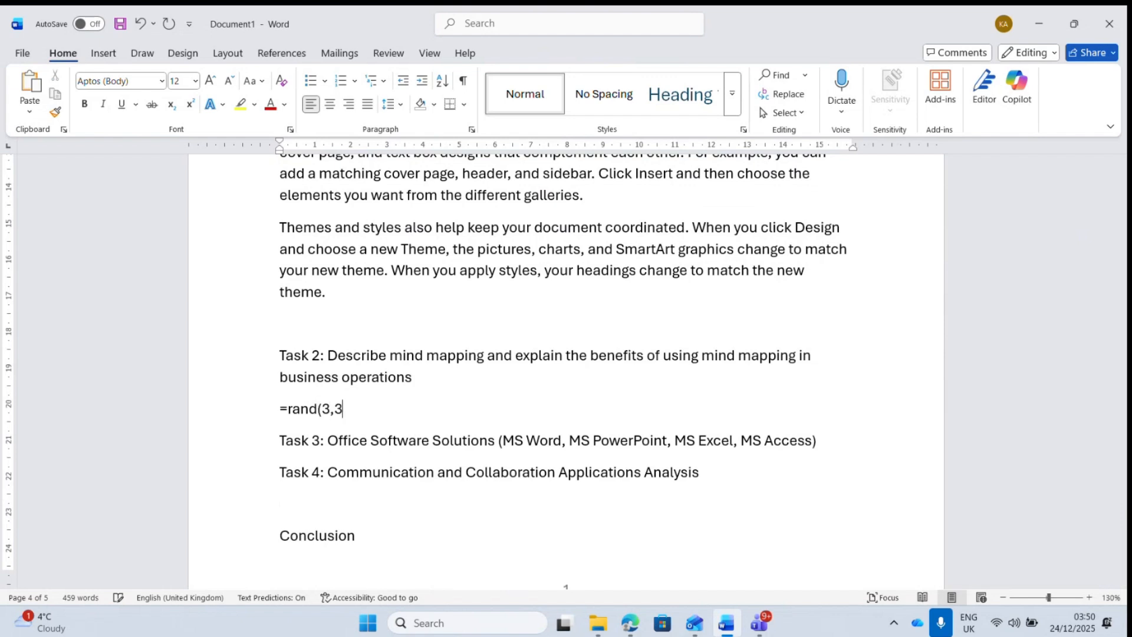
pyautogui.write(')')
pyautogui.press('Return')
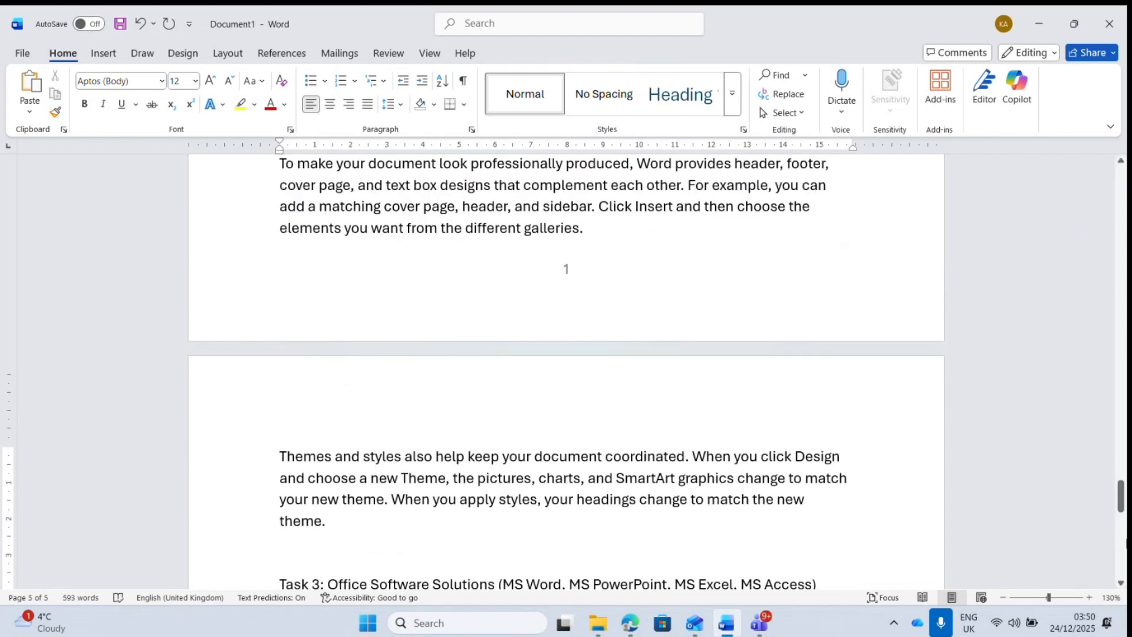
pyautogui.moveTo(1122, 499); pyautogui.dragTo(1123, 522)
# - Generate =rand(3,3) sample paragraphs under Task 3, Task 4 and Conclusion
pyautogui.click(842, 284)
pyautogui.press('Return')
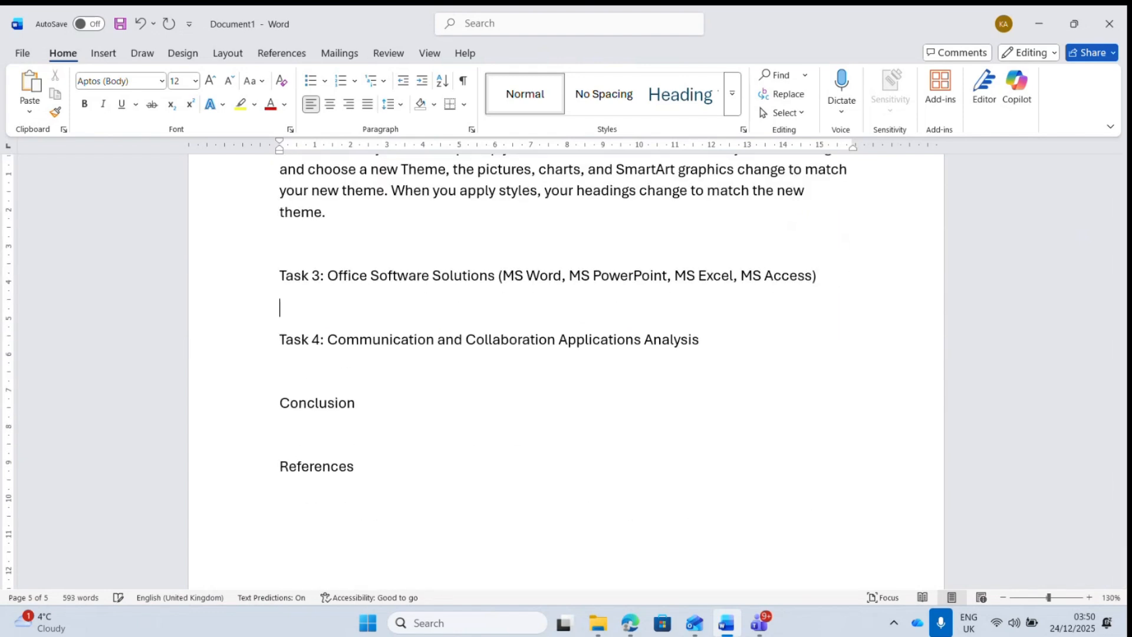
pyautogui.write('=rand(3,3')
pyautogui.press('Return')
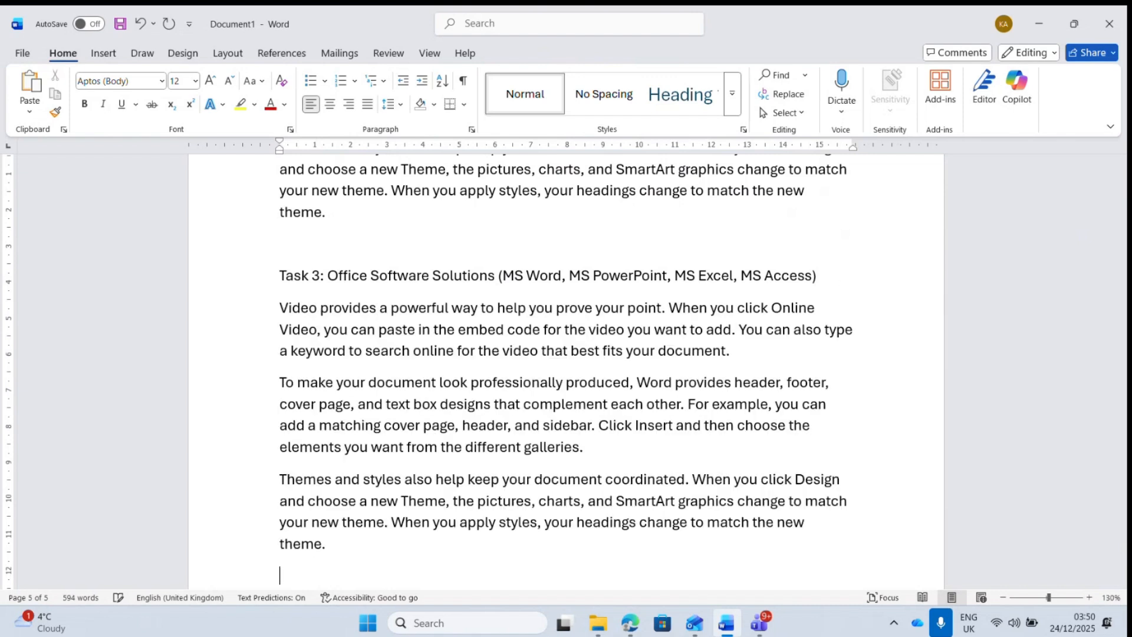
pyautogui.moveTo(1120, 529); pyautogui.dragTo(1122, 548)
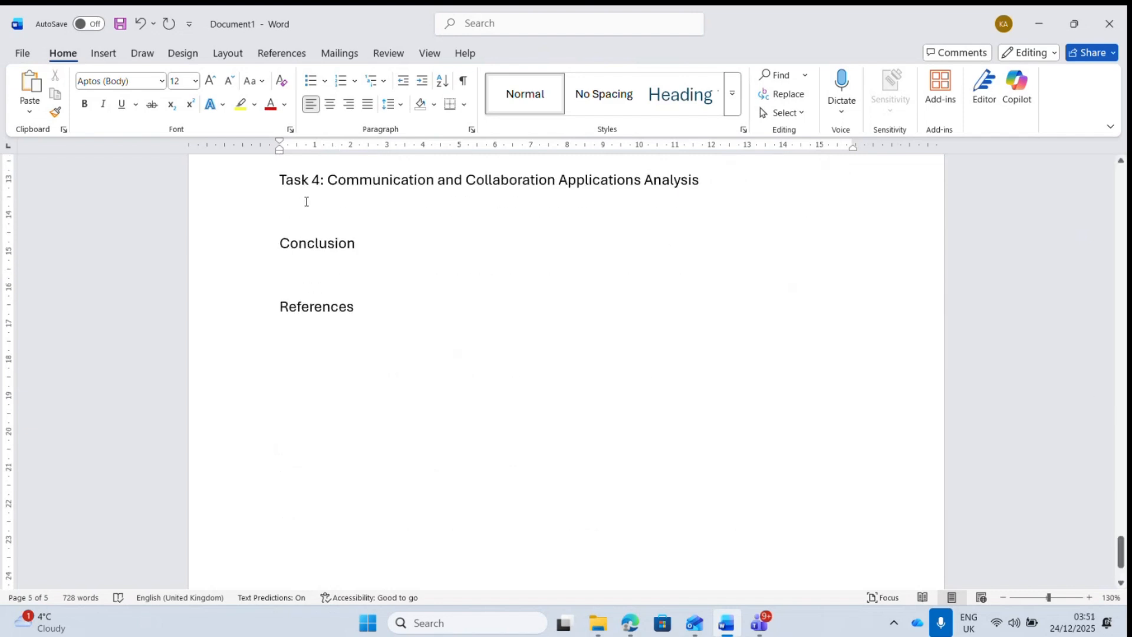
pyautogui.write('(')
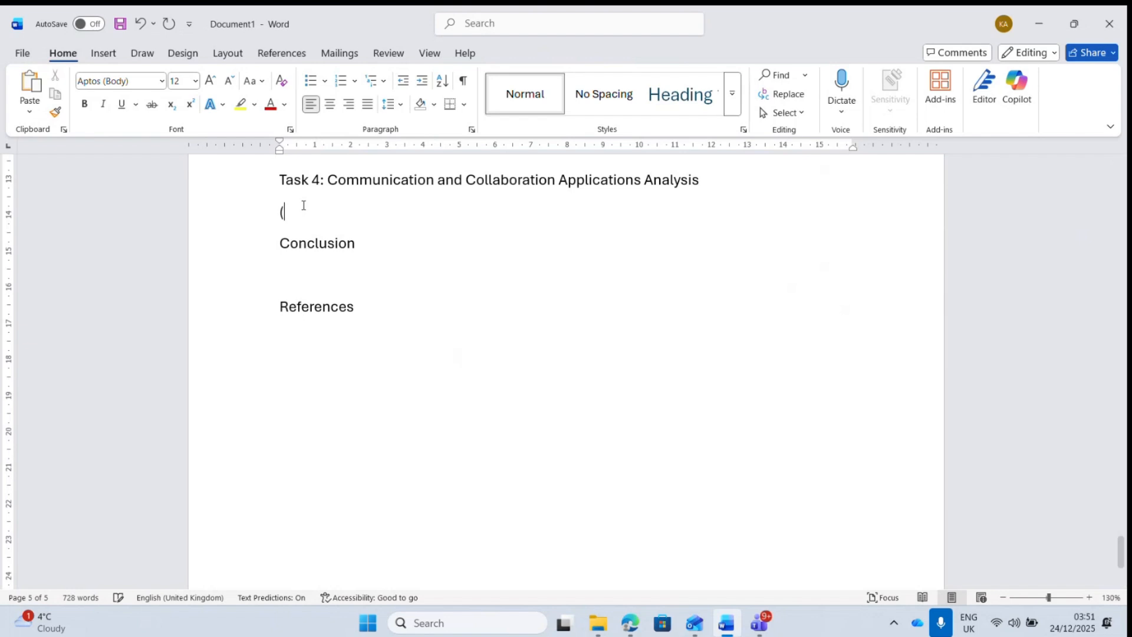
pyautogui.press('BackSpace')
pyautogui.write('=rand(3,3)')
pyautogui.press('Return')
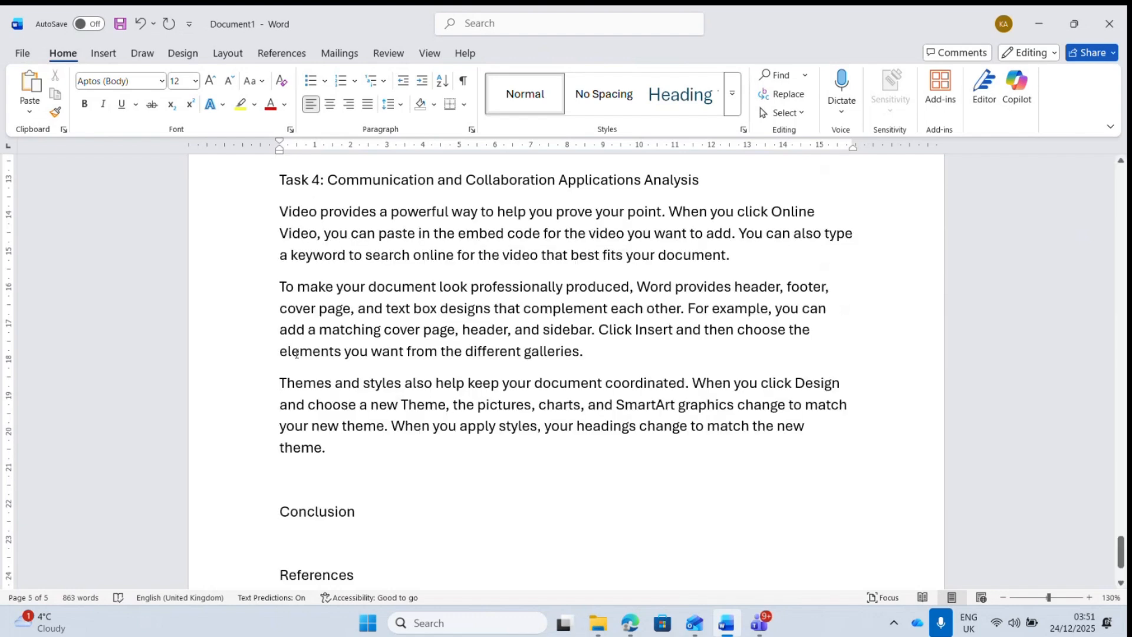
pyautogui.write('=rand')
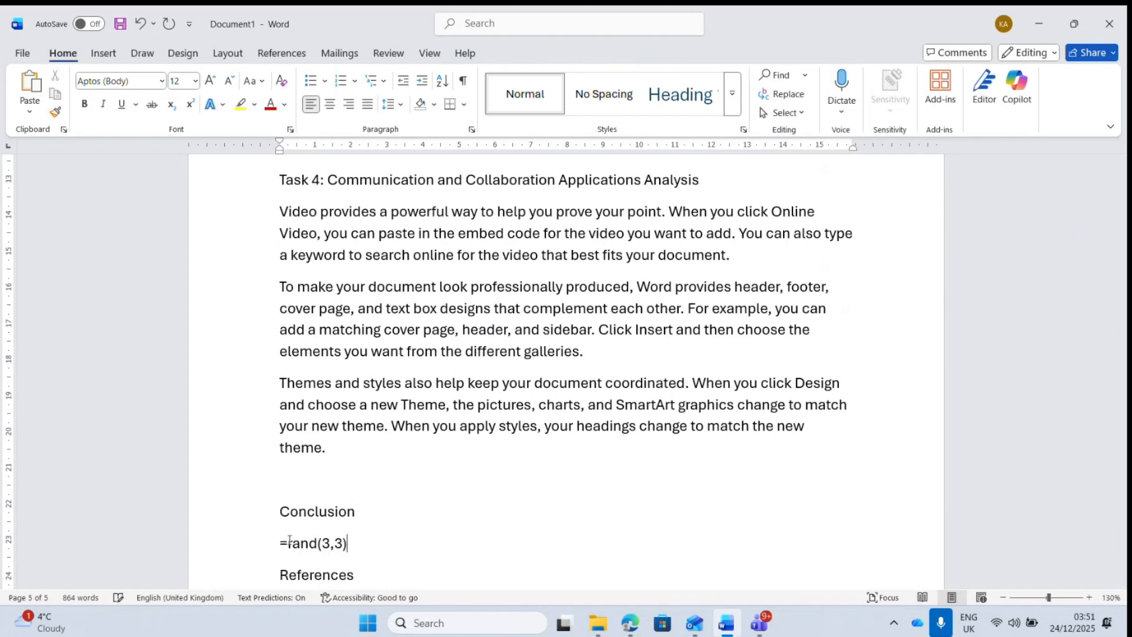
pyautogui.write('(3,3)')
pyautogui.press('Return')
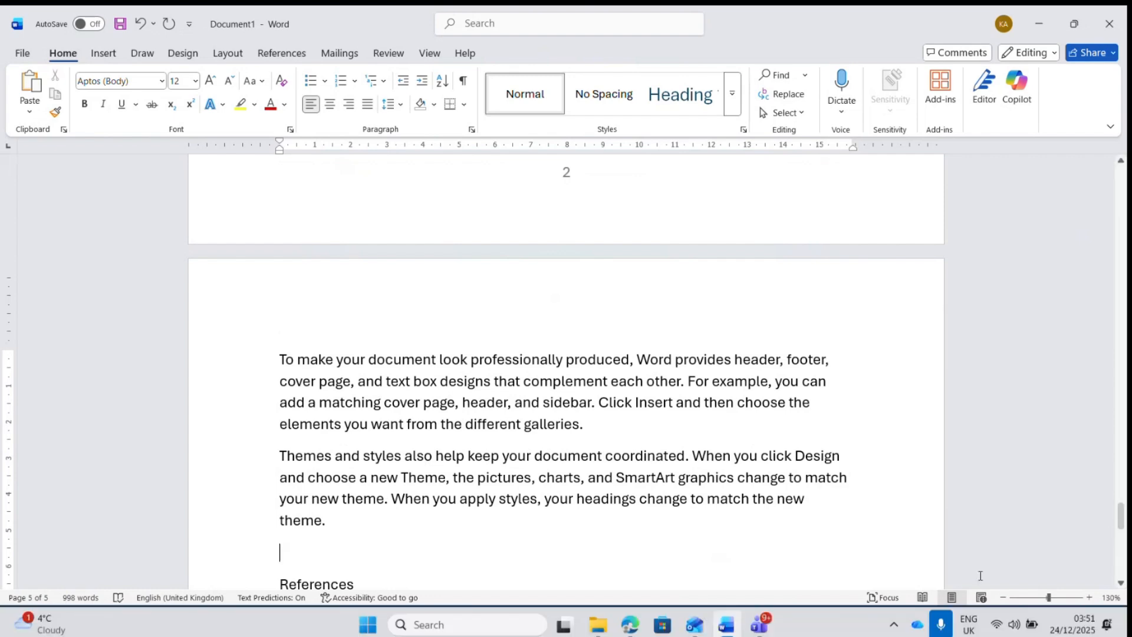
# - Start References on a new page with a page break and apply the Heading 1 style
pyautogui.moveTo(1120, 522); pyautogui.dragTo(1120, 534)
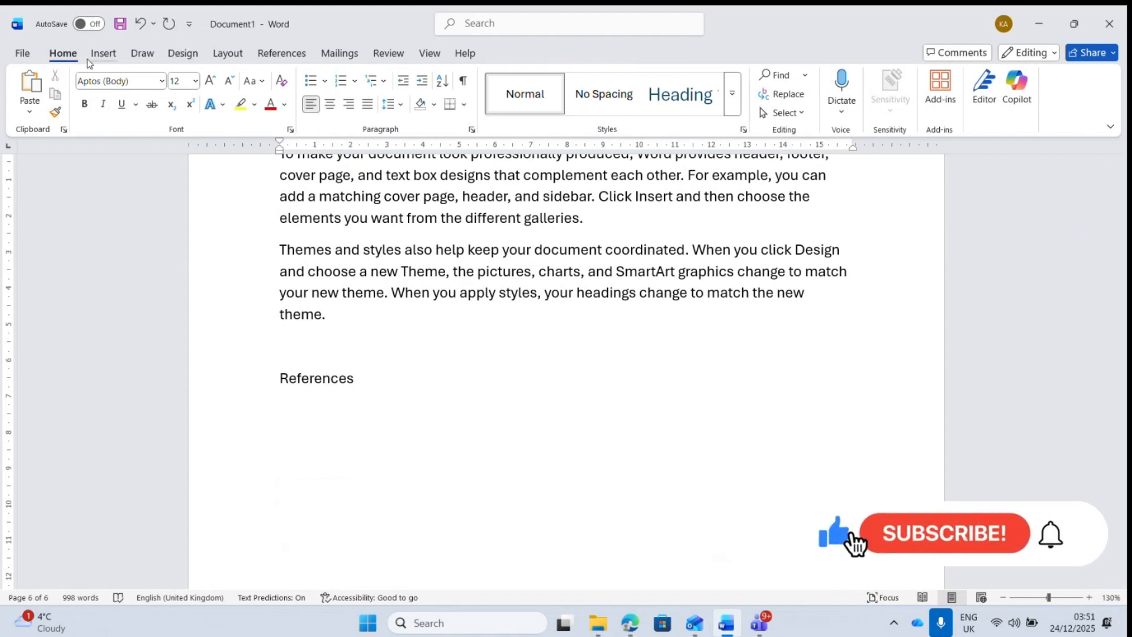
pyautogui.click(104, 53)
pyautogui.click(93, 94)
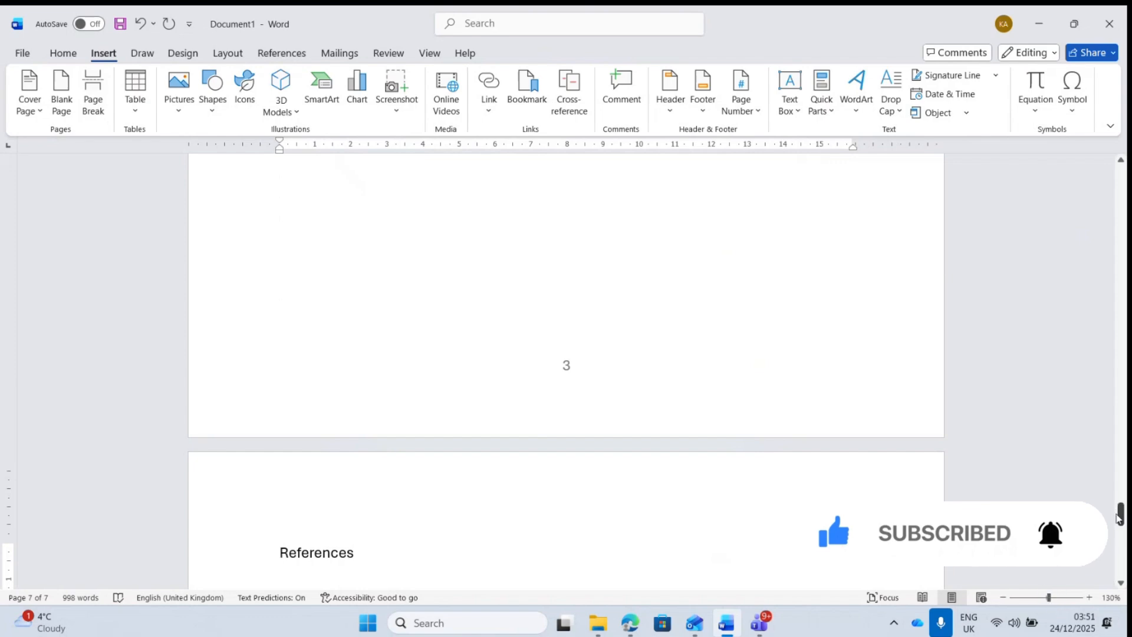
pyautogui.moveTo(1118, 517); pyautogui.dragTo(1120, 244)
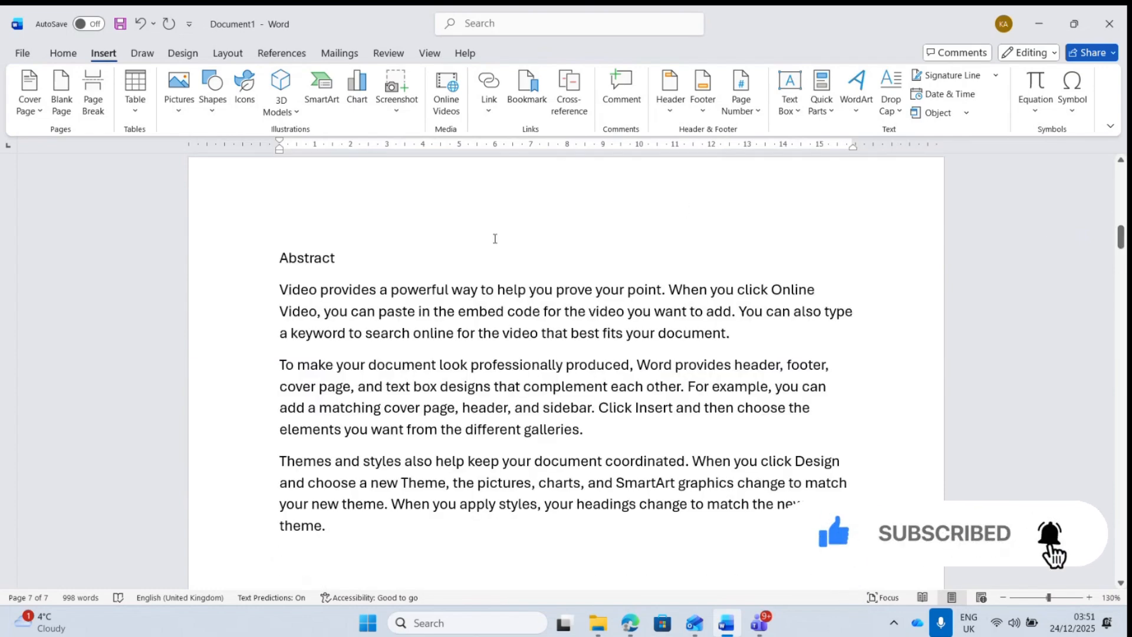
pyautogui.click(63, 54)
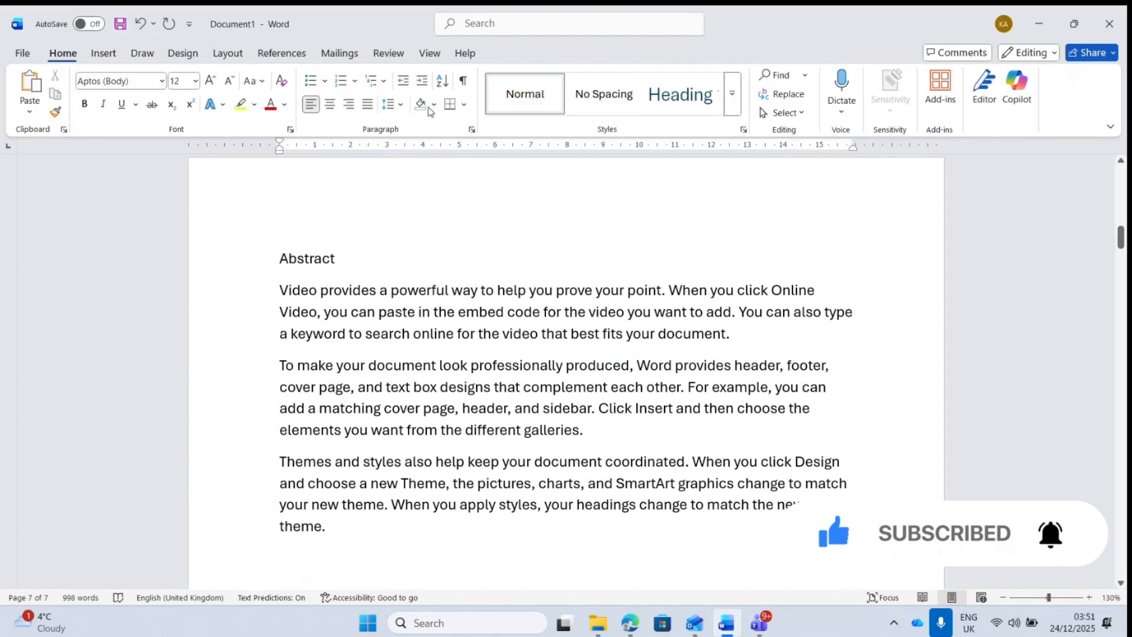
pyautogui.click(688, 104)
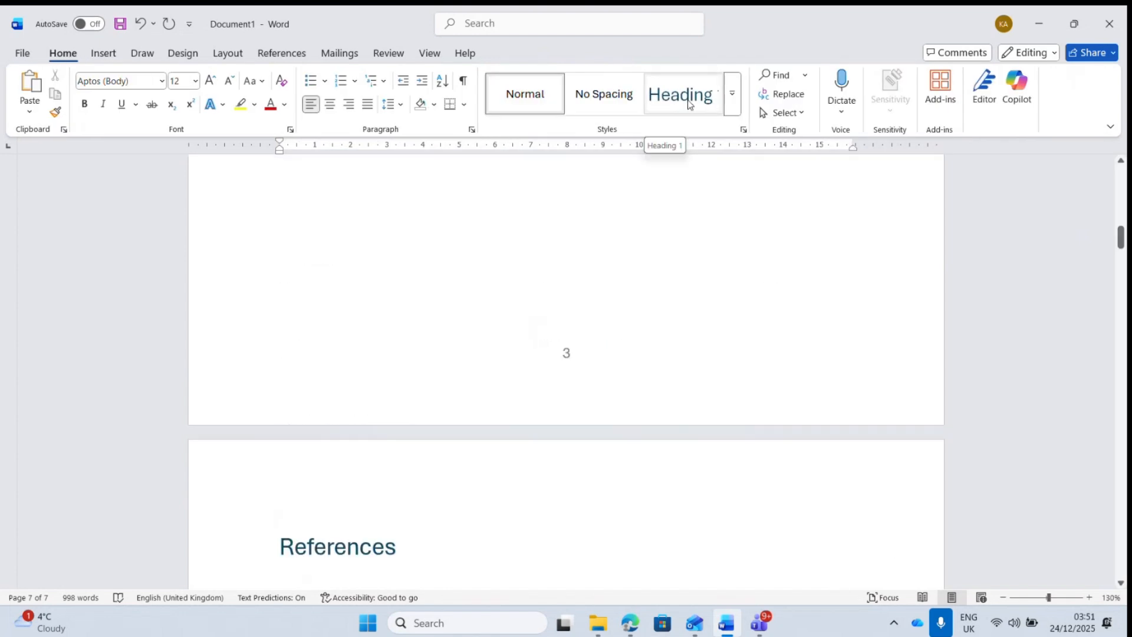
# - Modify the Heading 1 style to Arial, 12 pt, bold, with Automatic font colour
pyautogui.rightClick(689, 104)
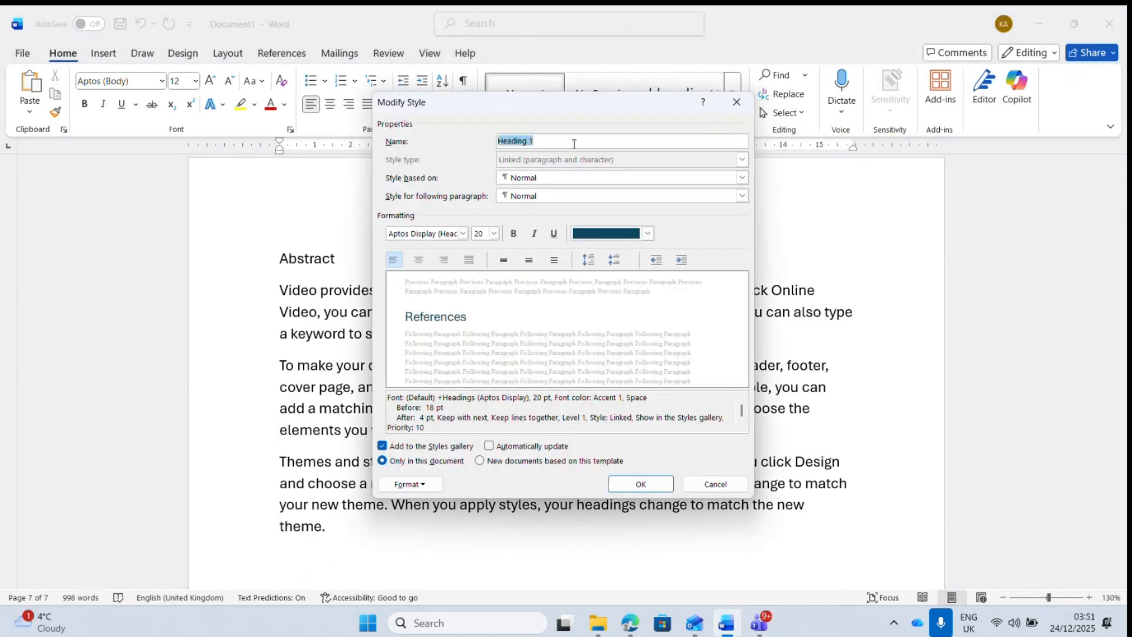
pyautogui.click(464, 235)
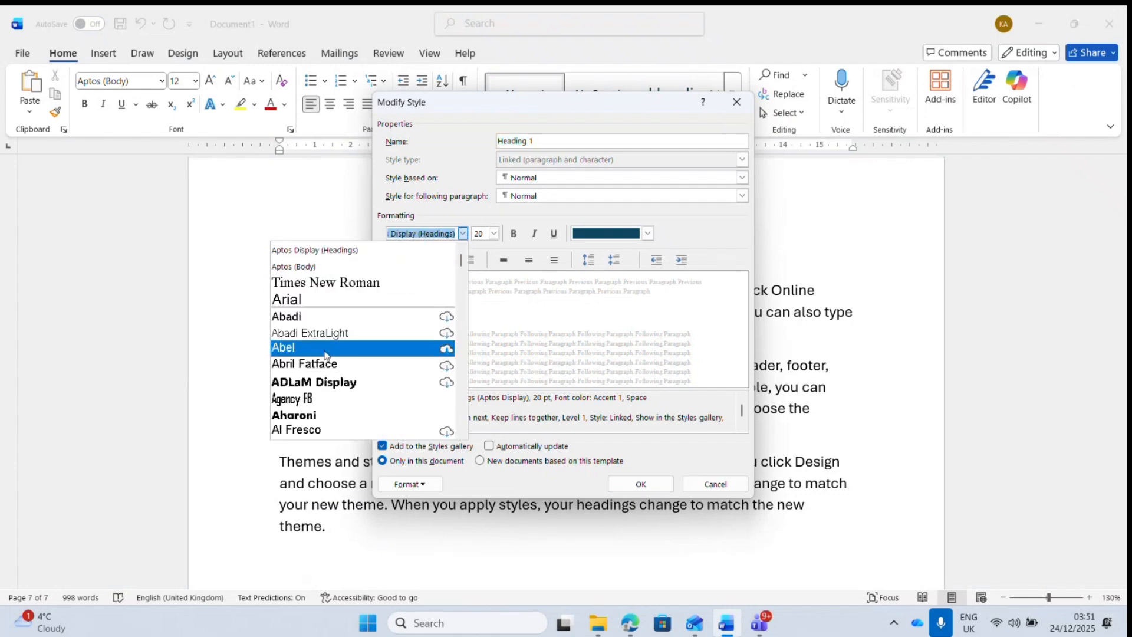
pyautogui.write('Arial')
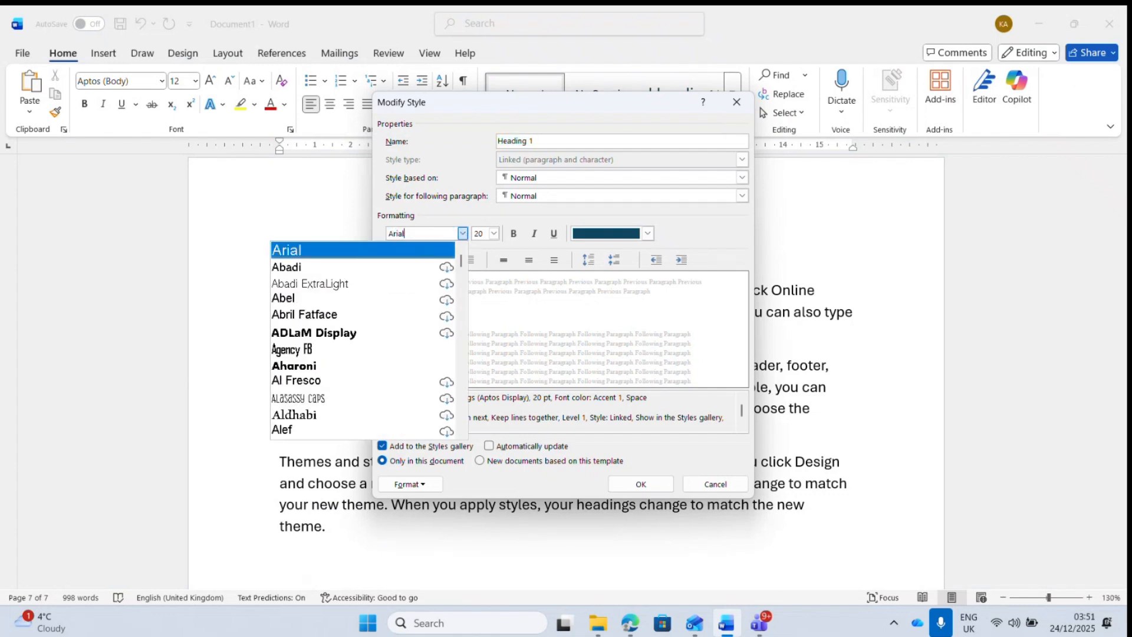
pyautogui.click(310, 250)
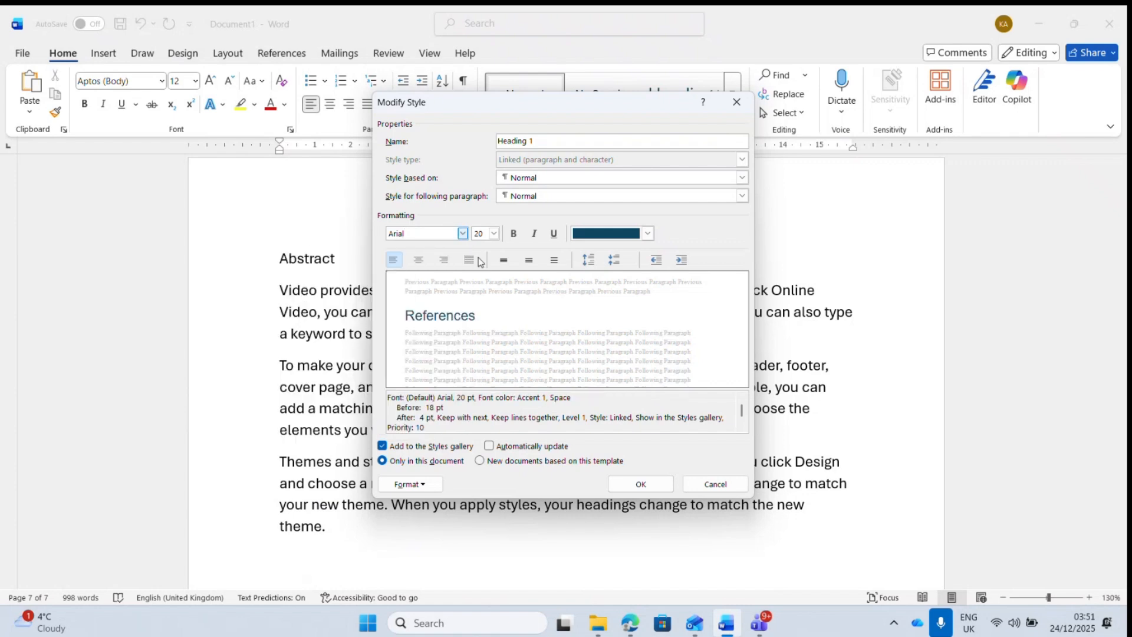
pyautogui.click(495, 234)
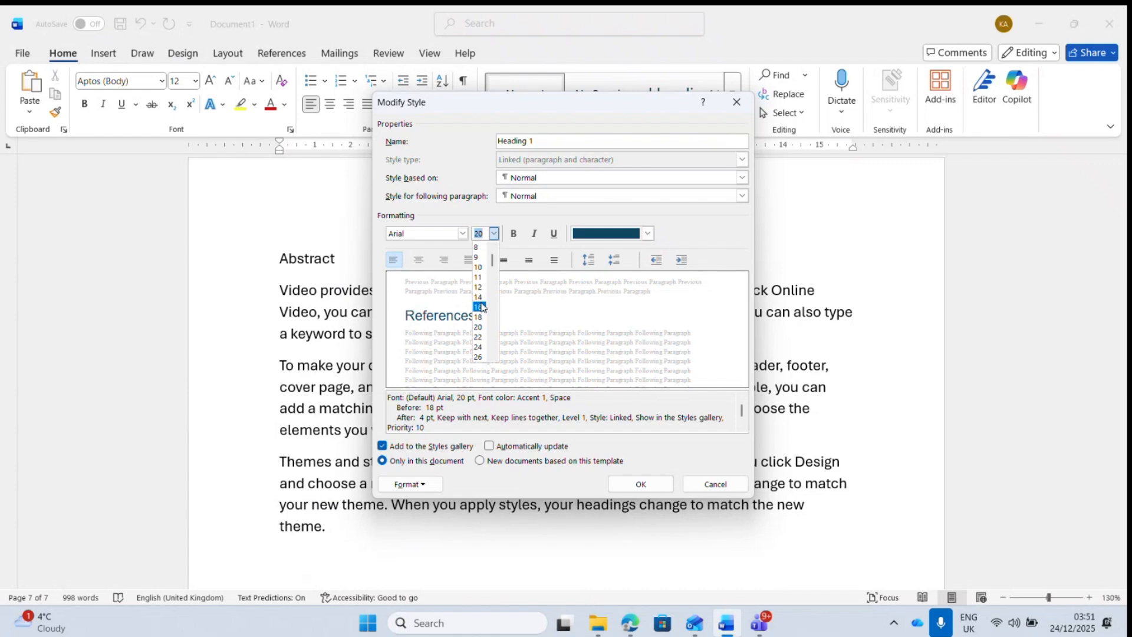
pyautogui.click(479, 287)
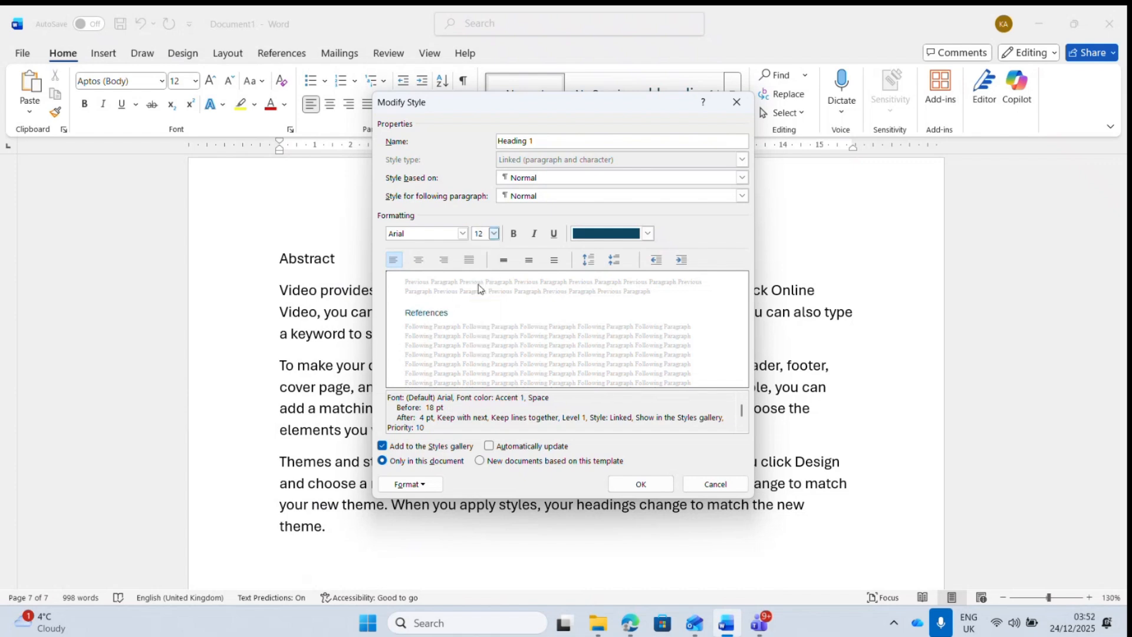
pyautogui.click(514, 234)
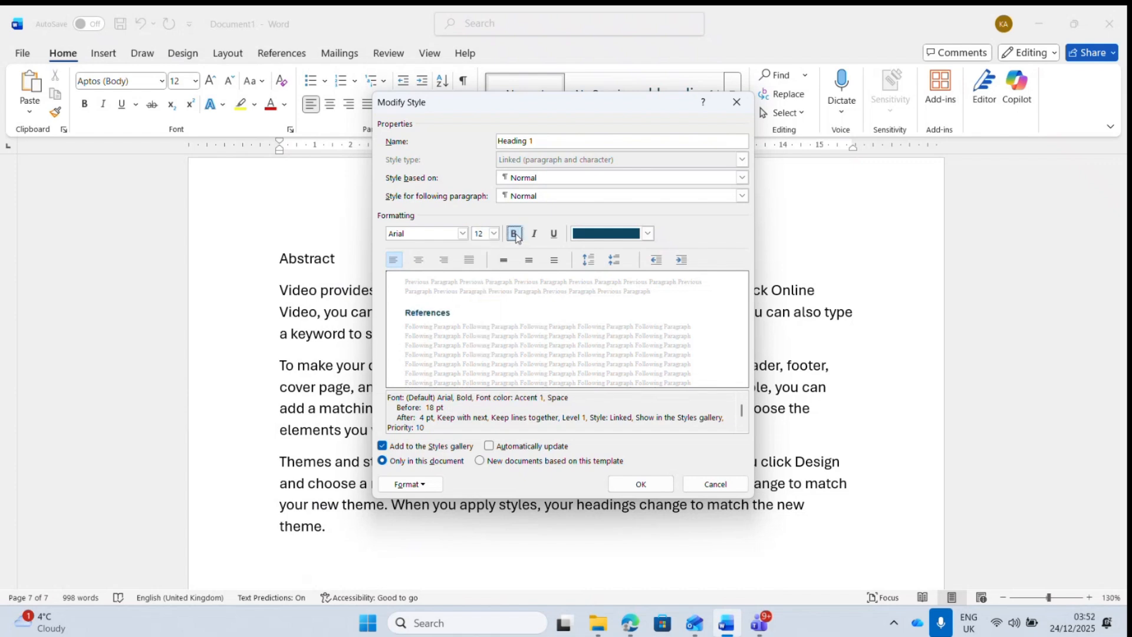
pyautogui.click(647, 234)
pyautogui.click(602, 257)
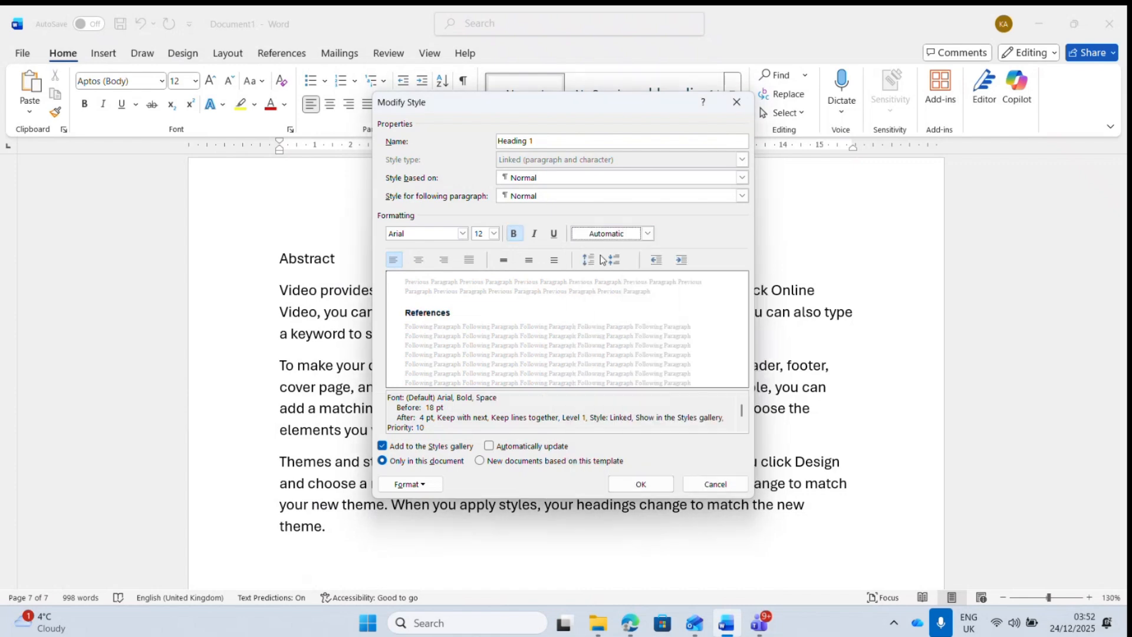
# - Confirm the Heading 1 changes and apply Heading 1 to the Abstract and Introduction lines
pyautogui.click(641, 484)
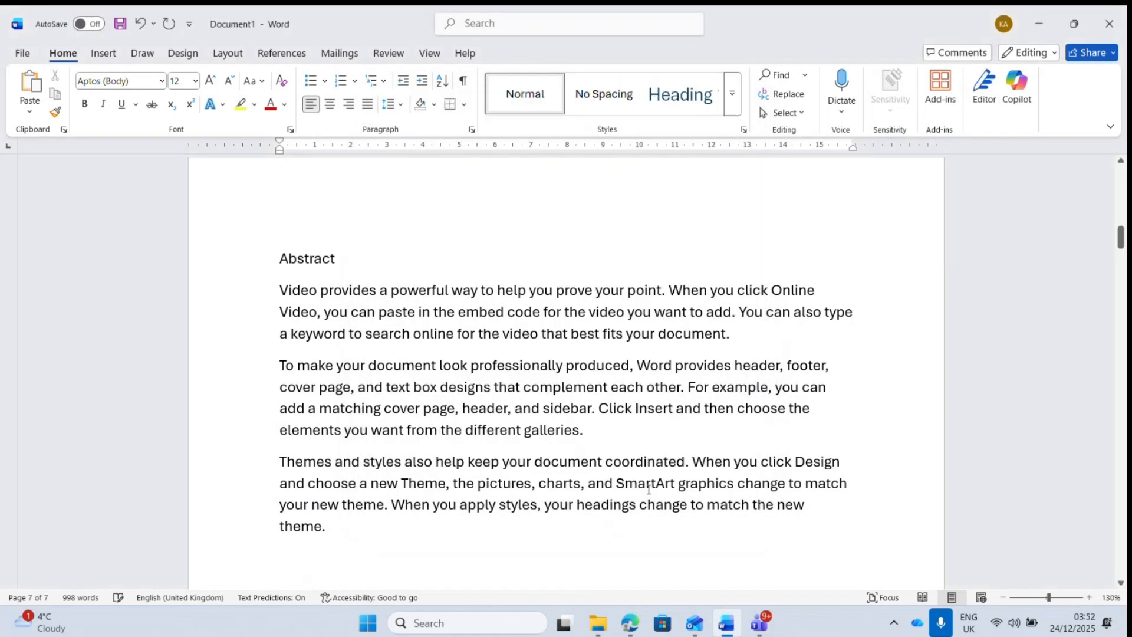
pyautogui.click(212, 267)
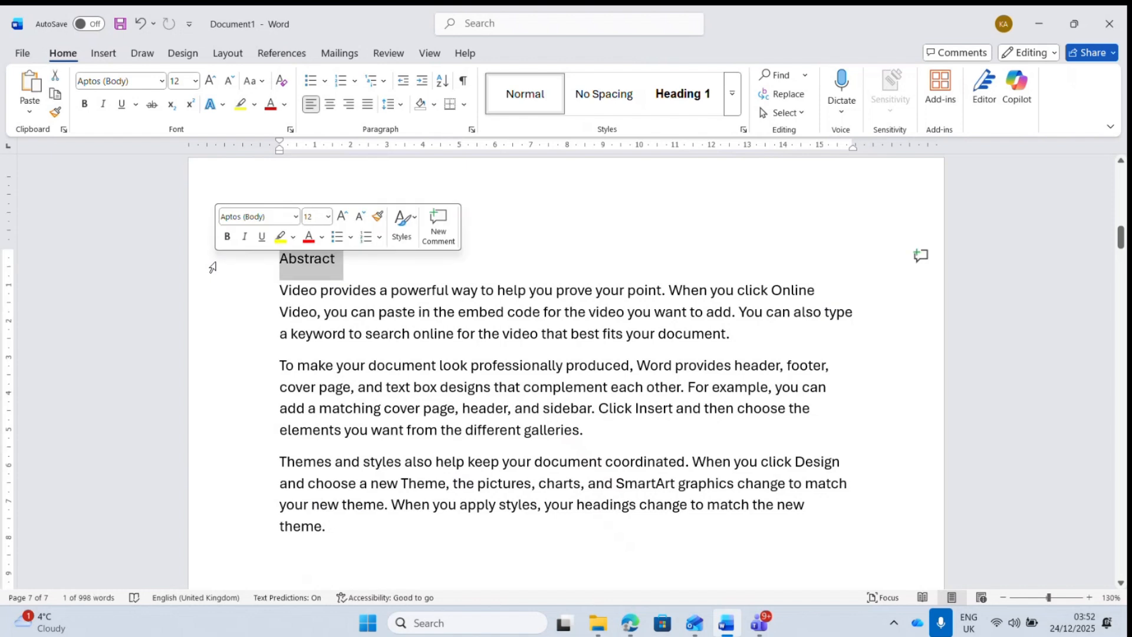
pyautogui.click(682, 111)
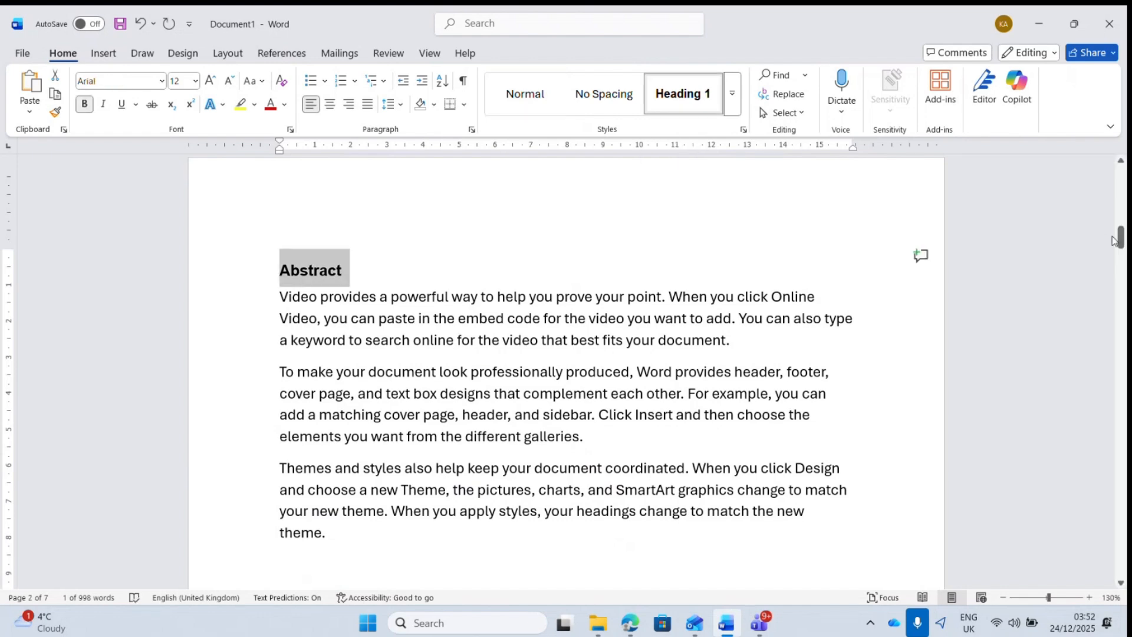
pyautogui.moveTo(1121, 237); pyautogui.dragTo(1121, 292)
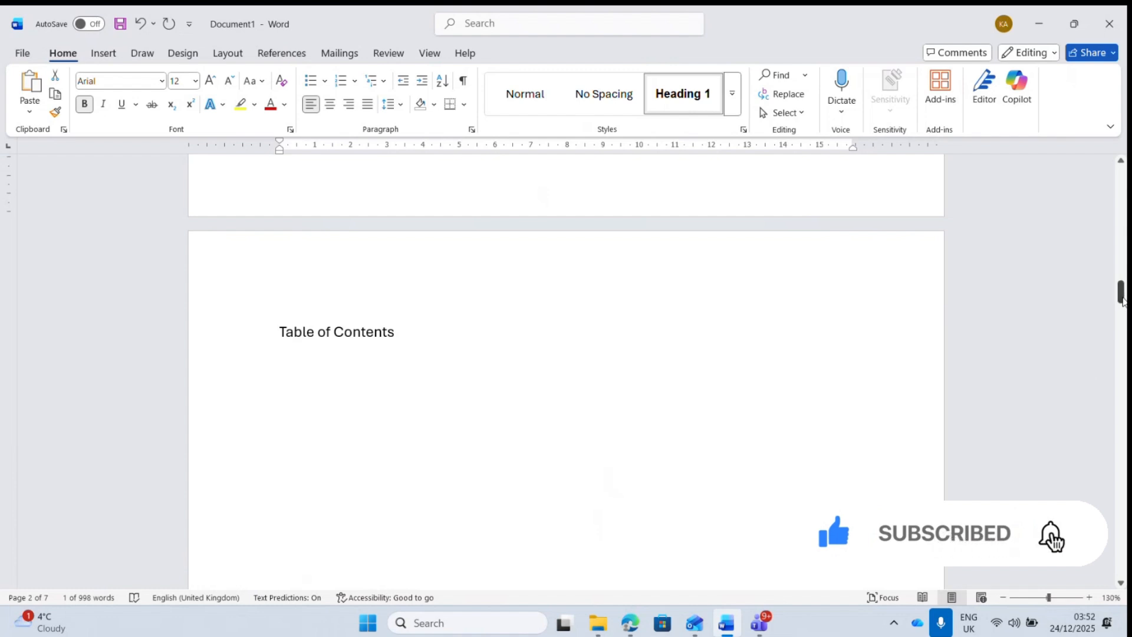
pyautogui.moveTo(1122, 301); pyautogui.dragTo(1124, 353)
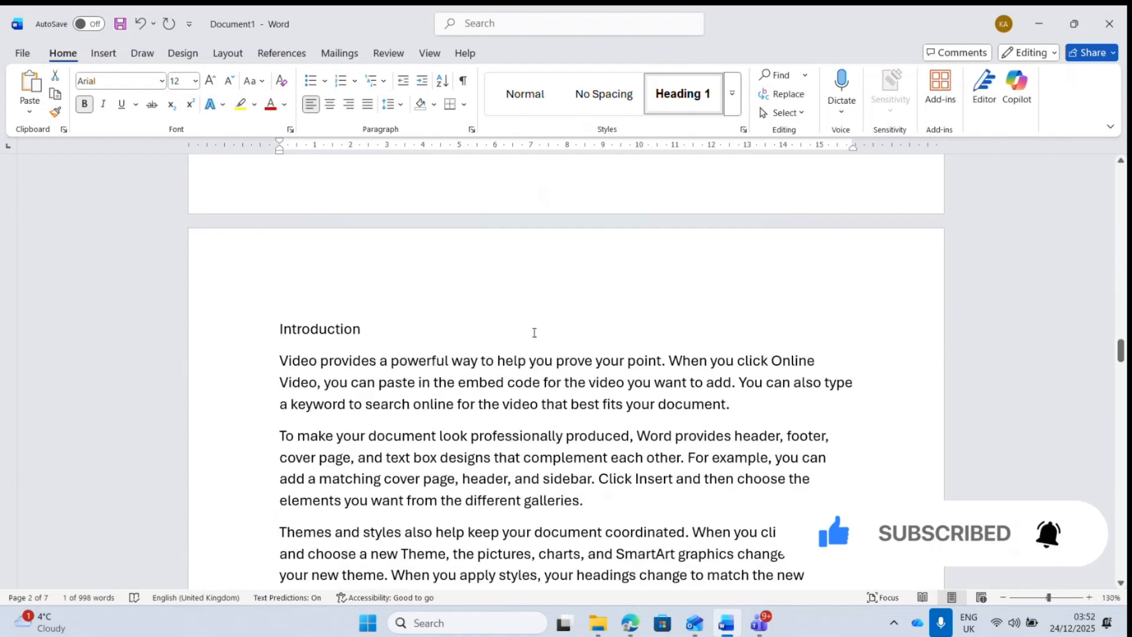
pyautogui.click(240, 339)
pyautogui.click(683, 93)
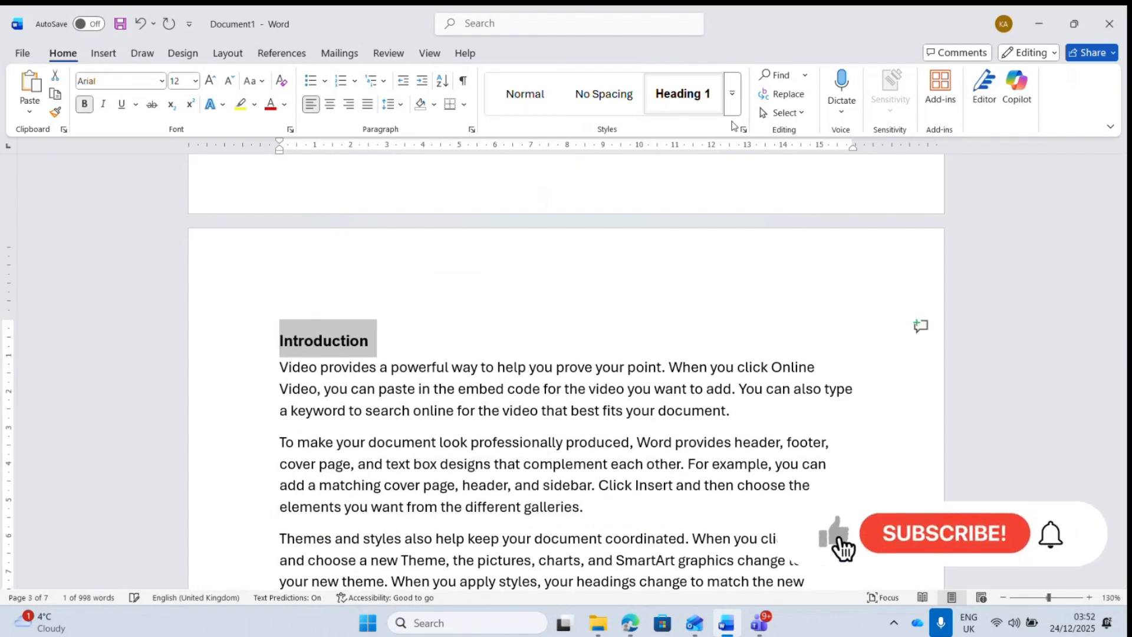
pyautogui.moveTo(1123, 348); pyautogui.dragTo(1122, 370)
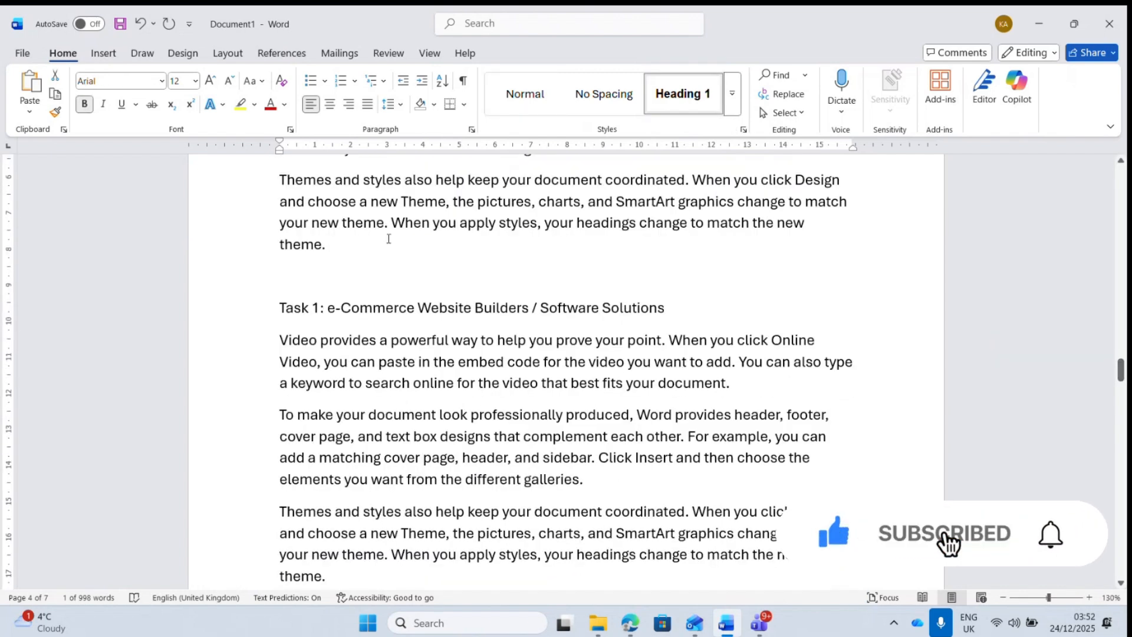
# - Apply Heading 1 to the Task 1, two-line Task 2, and Task 3 titles
pyautogui.click(245, 313)
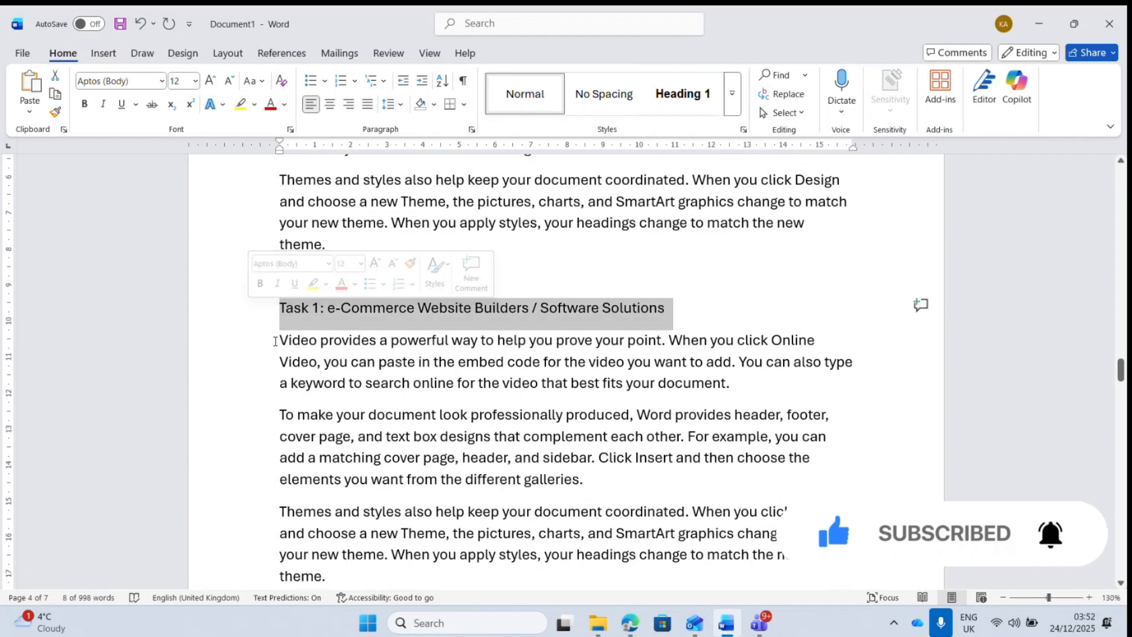
pyautogui.click(282, 309)
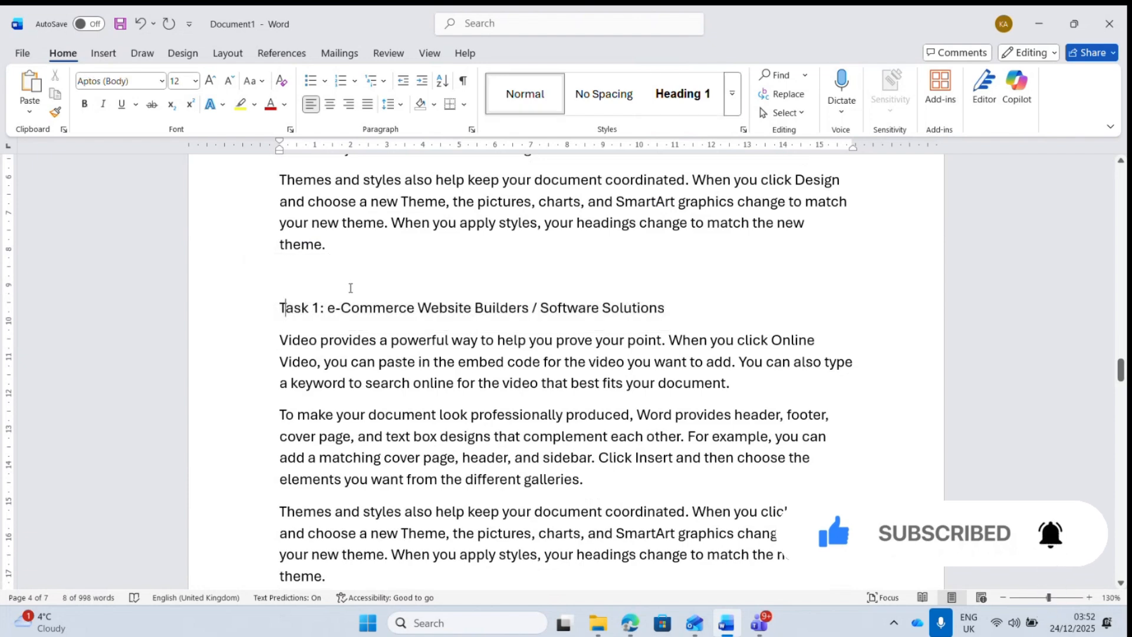
pyautogui.click(229, 316)
pyautogui.click(683, 94)
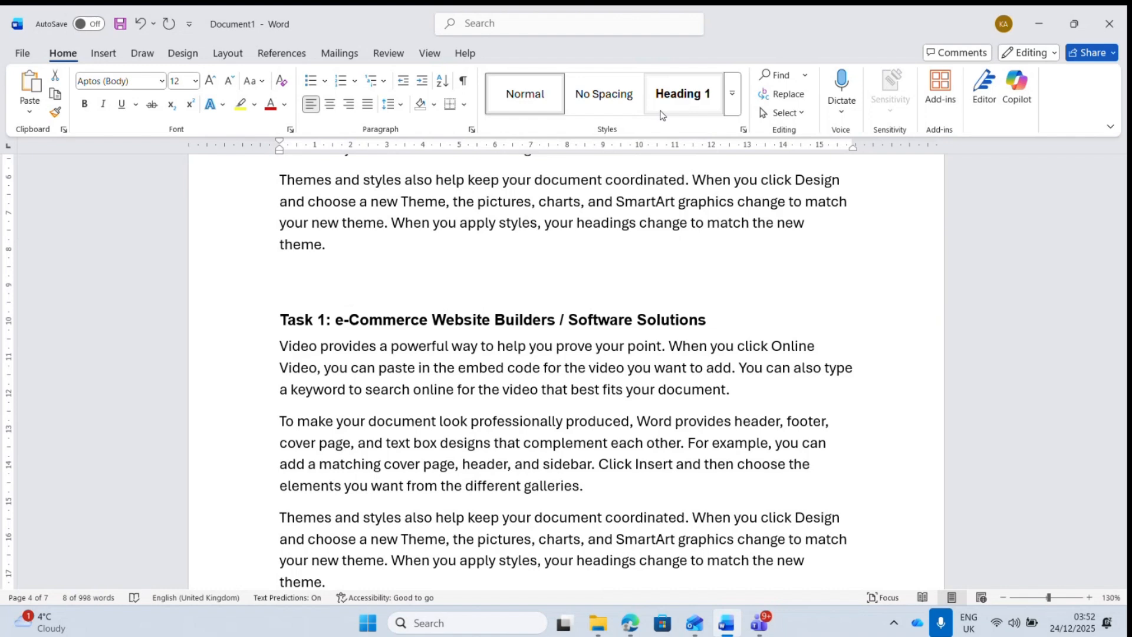
pyautogui.moveTo(1121, 372); pyautogui.dragTo(1123, 393)
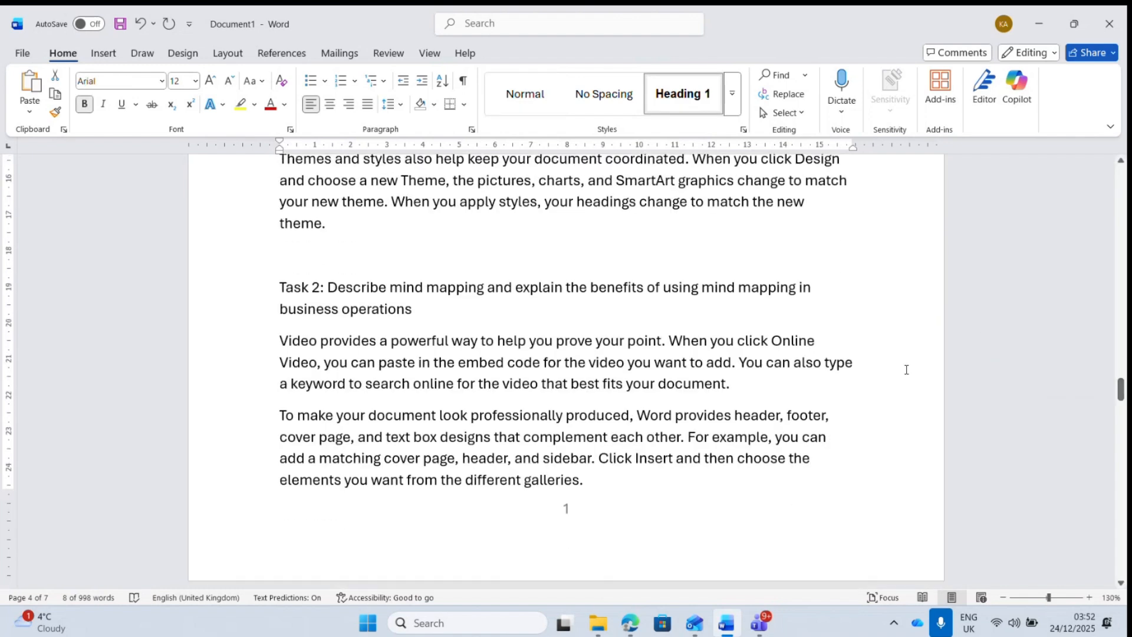
pyautogui.moveTo(232, 292); pyautogui.dragTo(247, 330)
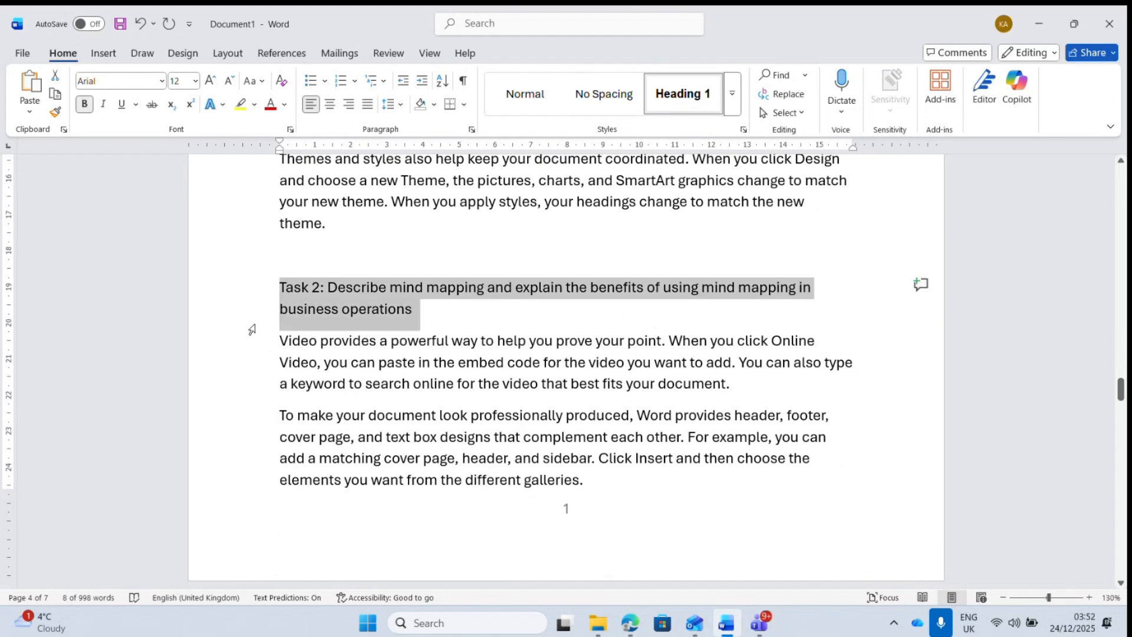
pyautogui.click(685, 92)
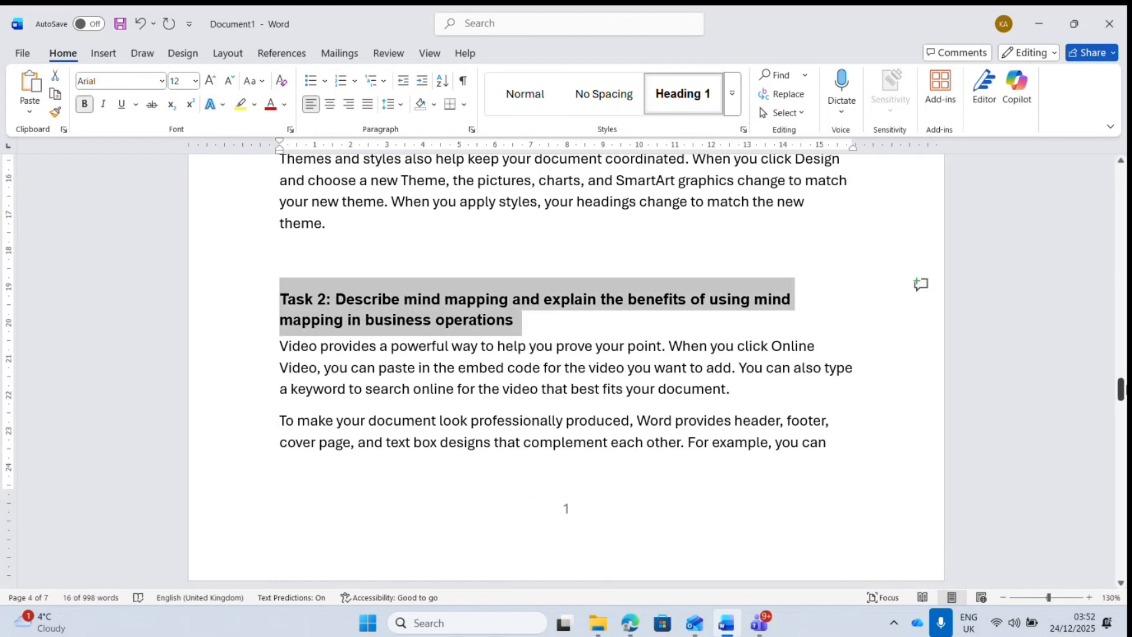
pyautogui.moveTo(1123, 384); pyautogui.dragTo(1121, 419)
pyautogui.click(237, 339)
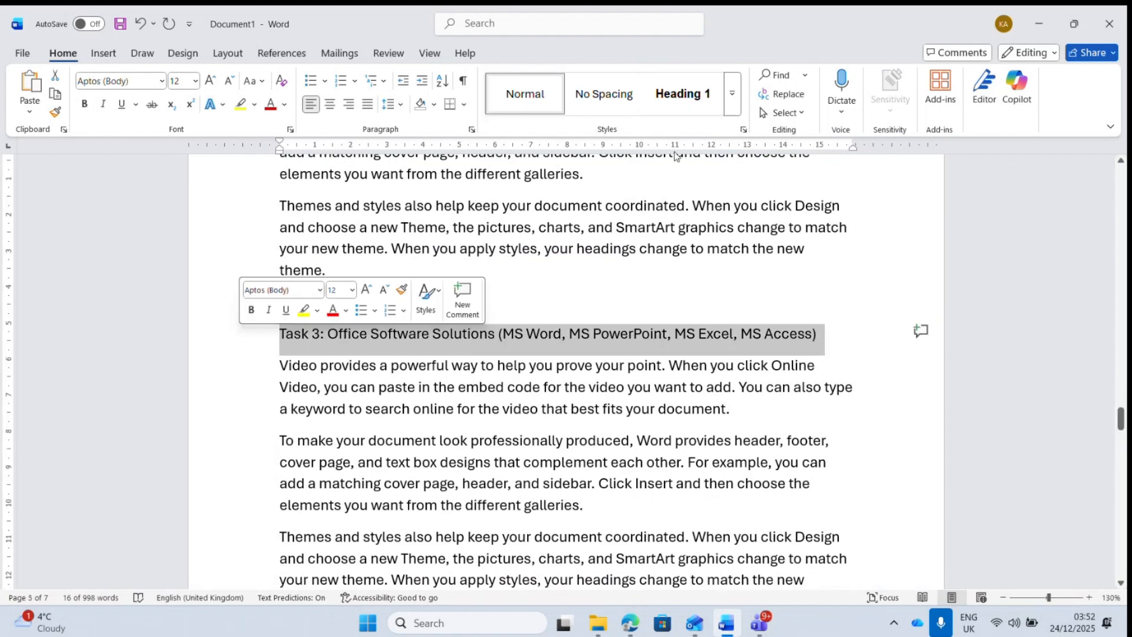
pyautogui.click(683, 94)
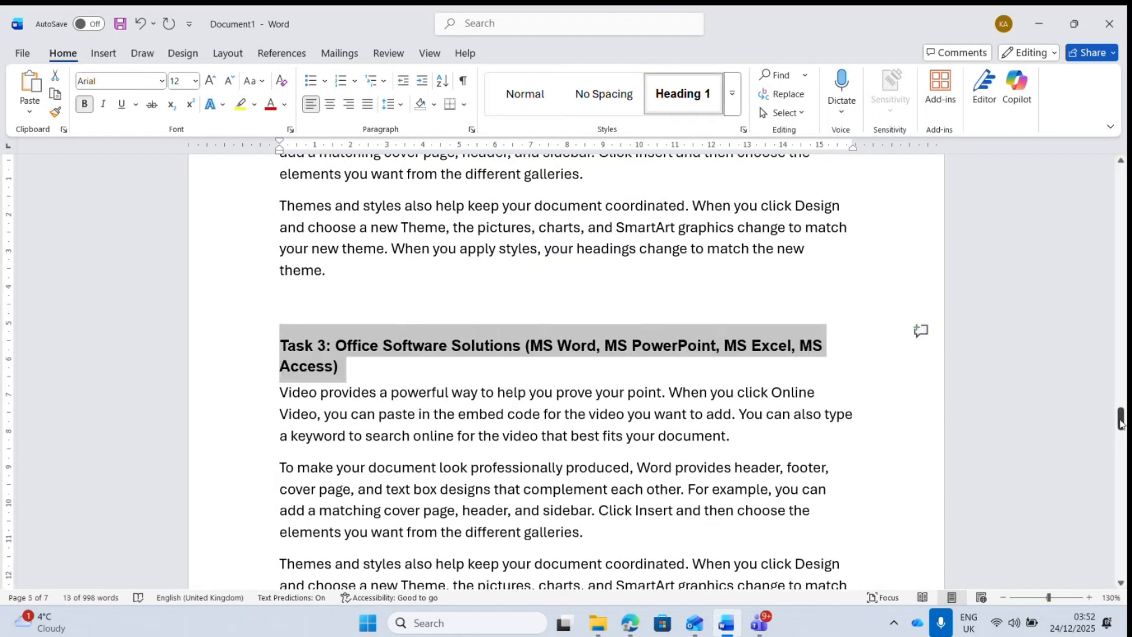
pyautogui.moveTo(1121, 423)
pyautogui.mouseDown()
pyautogui.moveTo(1124, 472)
pyautogui.moveTo(1124, 445)
pyautogui.mouseUp()
# - Apply Heading 1 to the Task 4, Conclusion and References lines
pyautogui.click(264, 304)
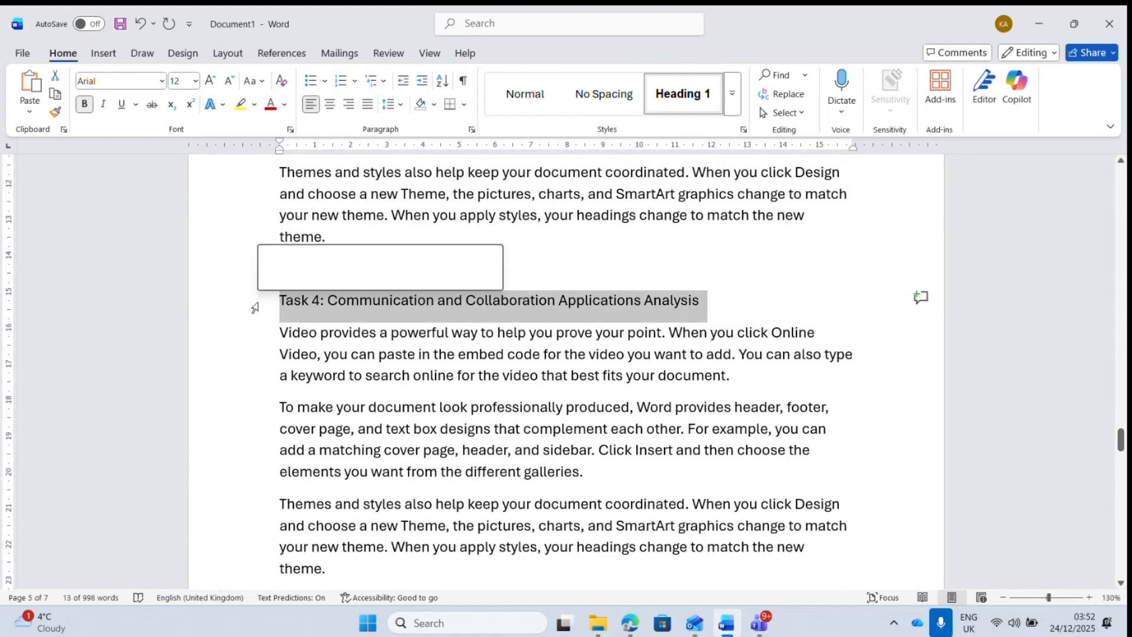
pyautogui.click(687, 96)
pyautogui.click(688, 96)
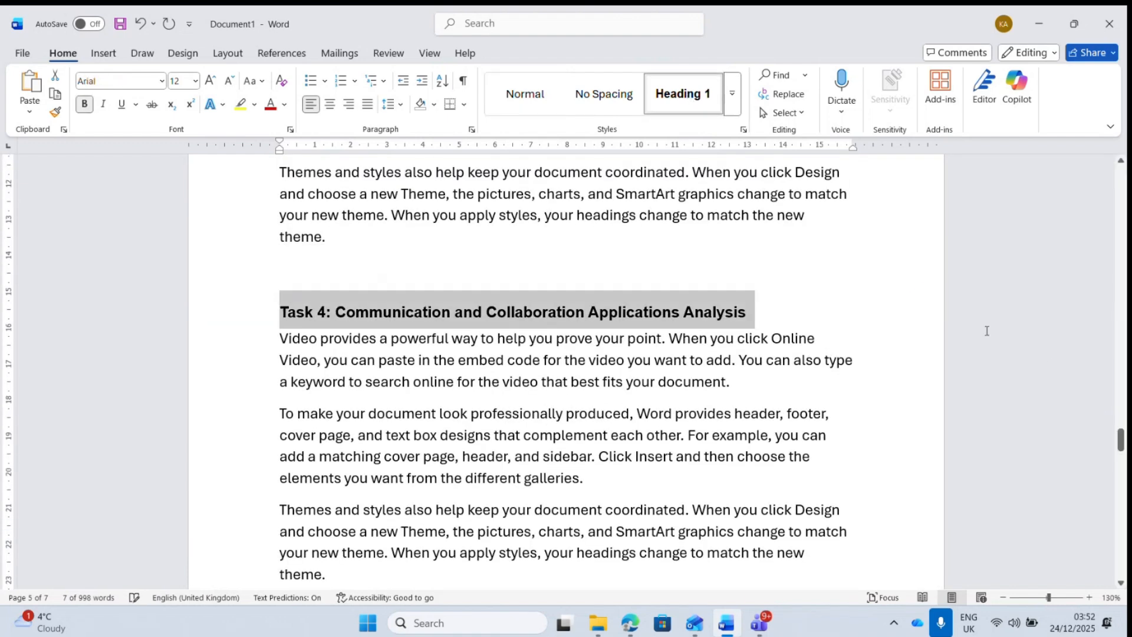
pyautogui.moveTo(1114, 427); pyautogui.dragTo(1115, 454)
pyautogui.click(240, 345)
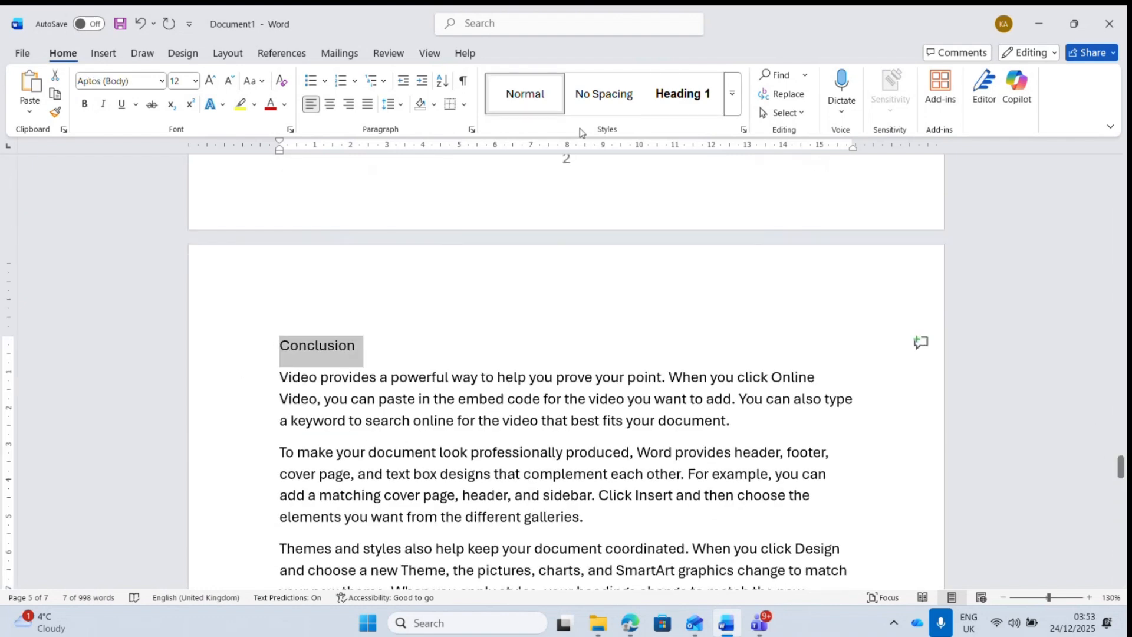
pyautogui.click(682, 93)
pyautogui.moveTo(1121, 469); pyautogui.dragTo(1123, 523)
pyautogui.click(239, 370)
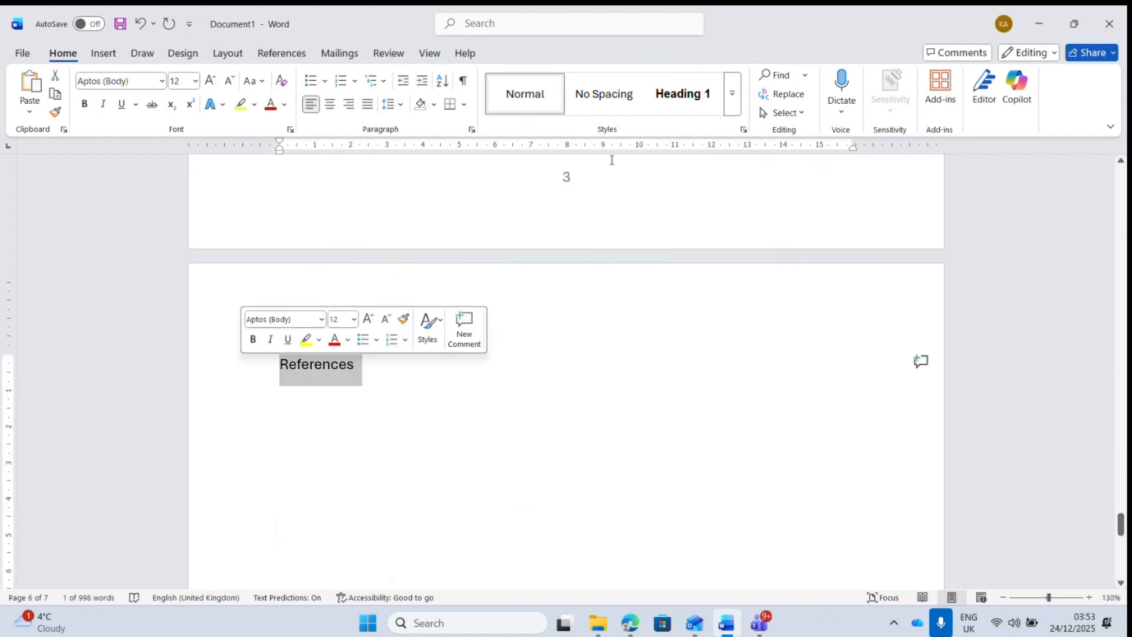
pyautogui.click(702, 96)
pyautogui.moveTo(1123, 524); pyautogui.dragTo(1109, 384)
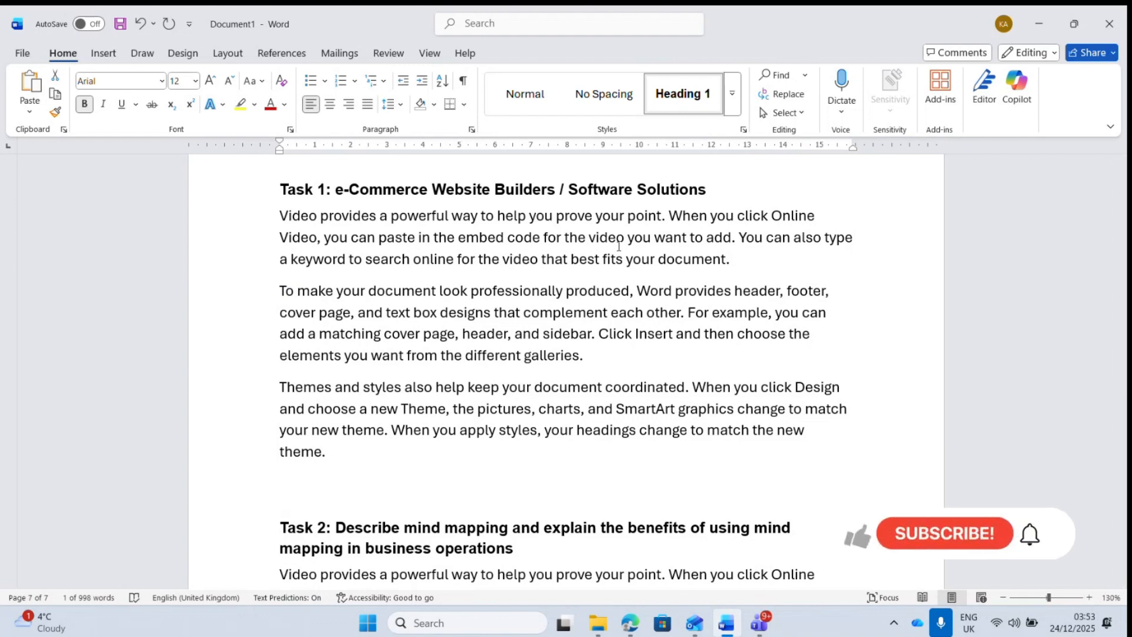
# - Add a Wix line above the Task 1 paragraphs and a WooCommerce line after them
pyautogui.click(282, 216)
pyautogui.write('Wix')
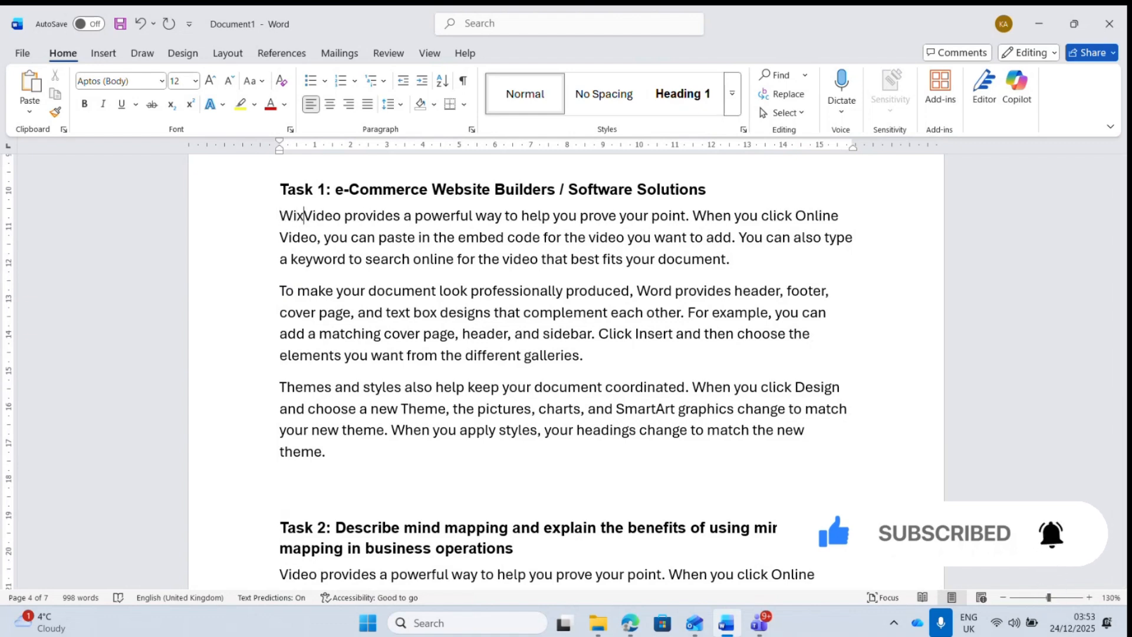
pyautogui.press('Return')
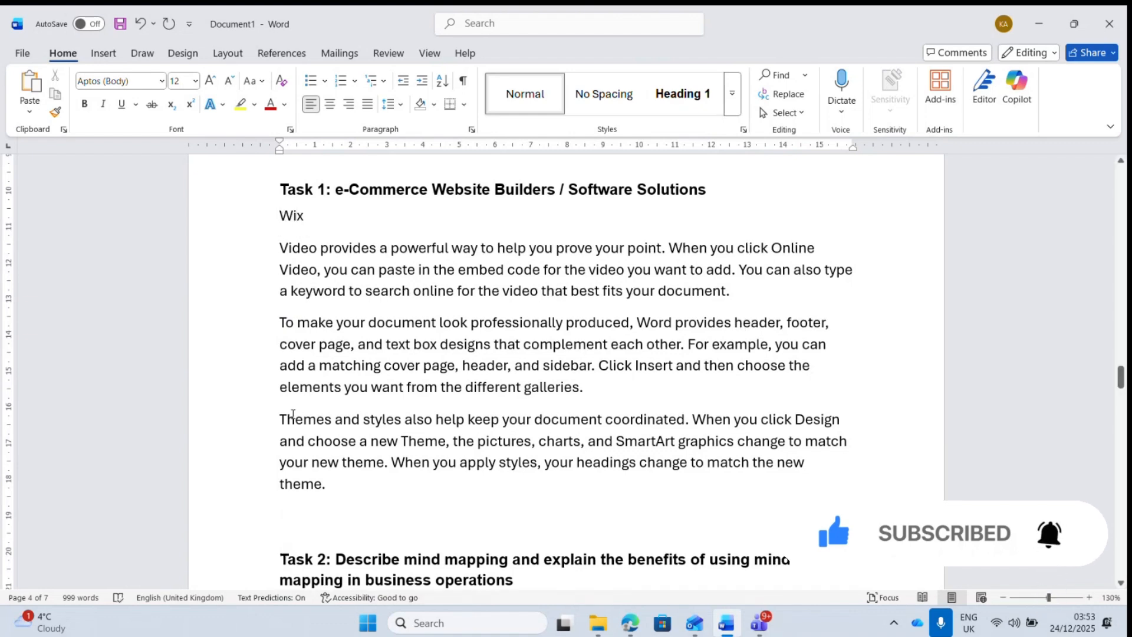
pyautogui.click(328, 463)
pyautogui.click(336, 480)
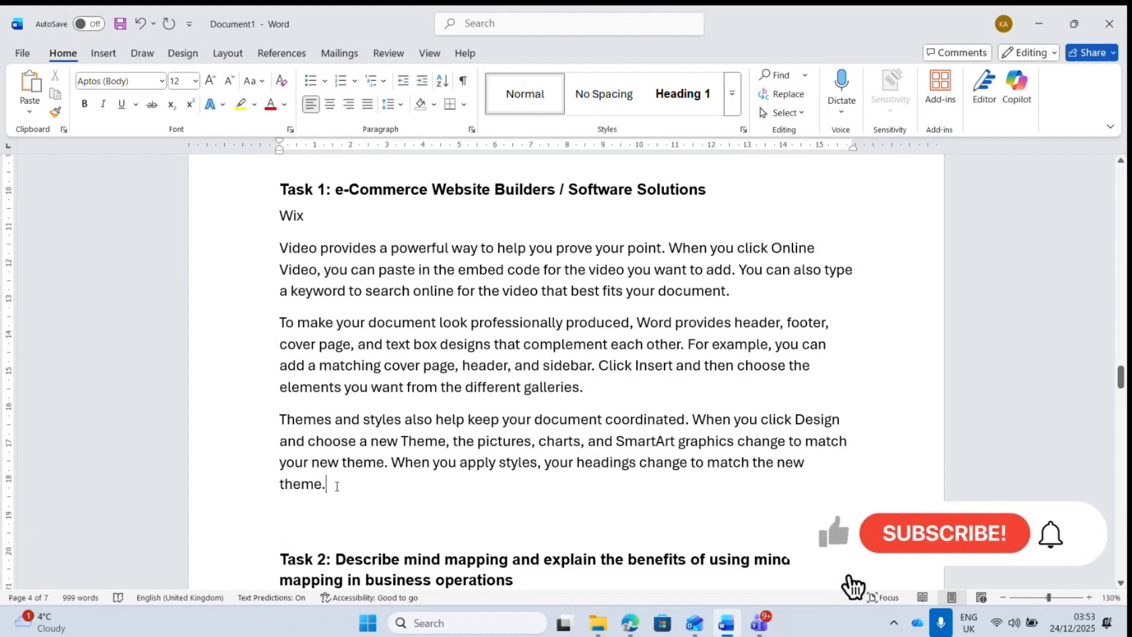
pyautogui.press('Return')
pyautogui.write('Woo')
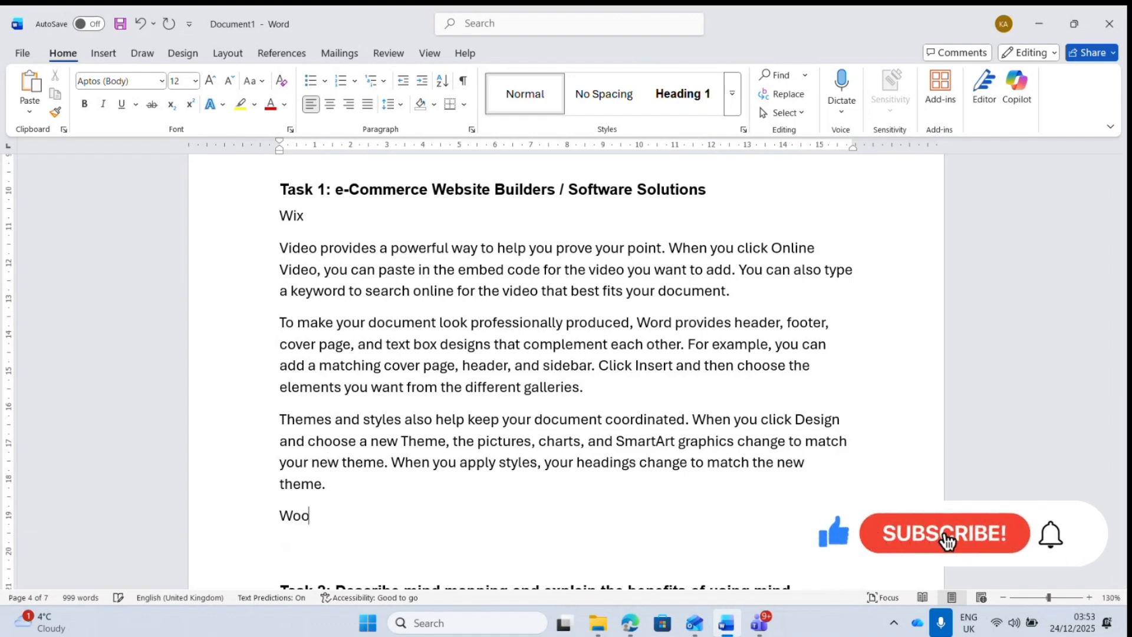
pyautogui.write('Commerce')
pyautogui.press('Return')
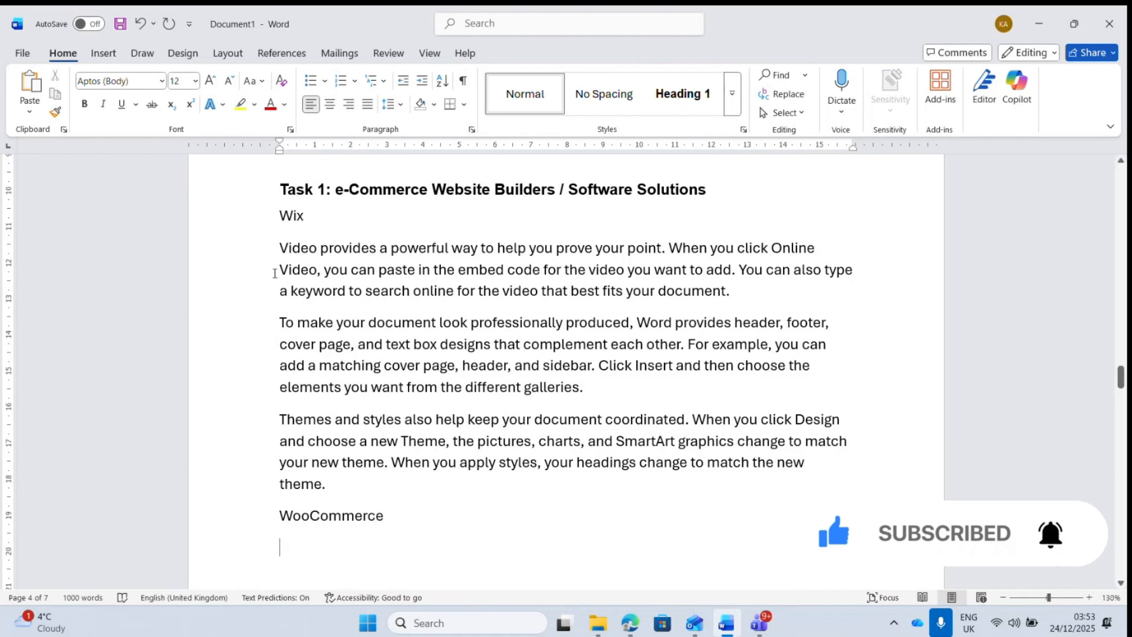
# - Copy the three sample paragraphs and paste them below WooCommerce
pyautogui.moveTo(280, 249); pyautogui.dragTo(882, 465)
pyautogui.moveTo(372, 478); pyautogui.dragTo(236, 255)
pyautogui.hotkey('ctrl', 'c')
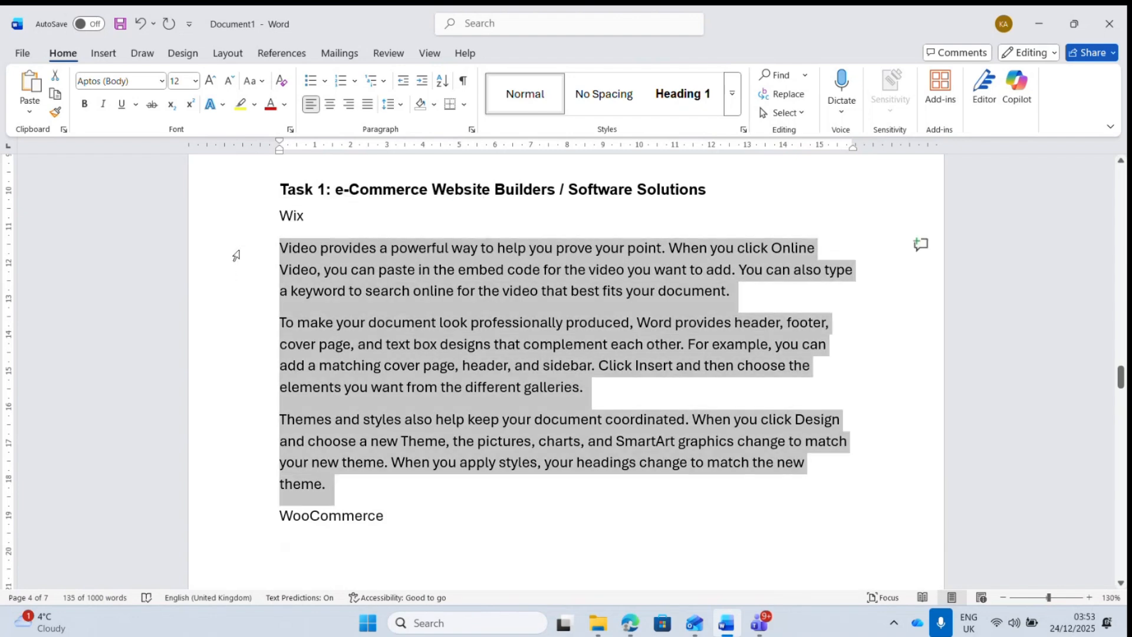
pyautogui.click(323, 557)
pyautogui.hotkey('ctrl', 'v')
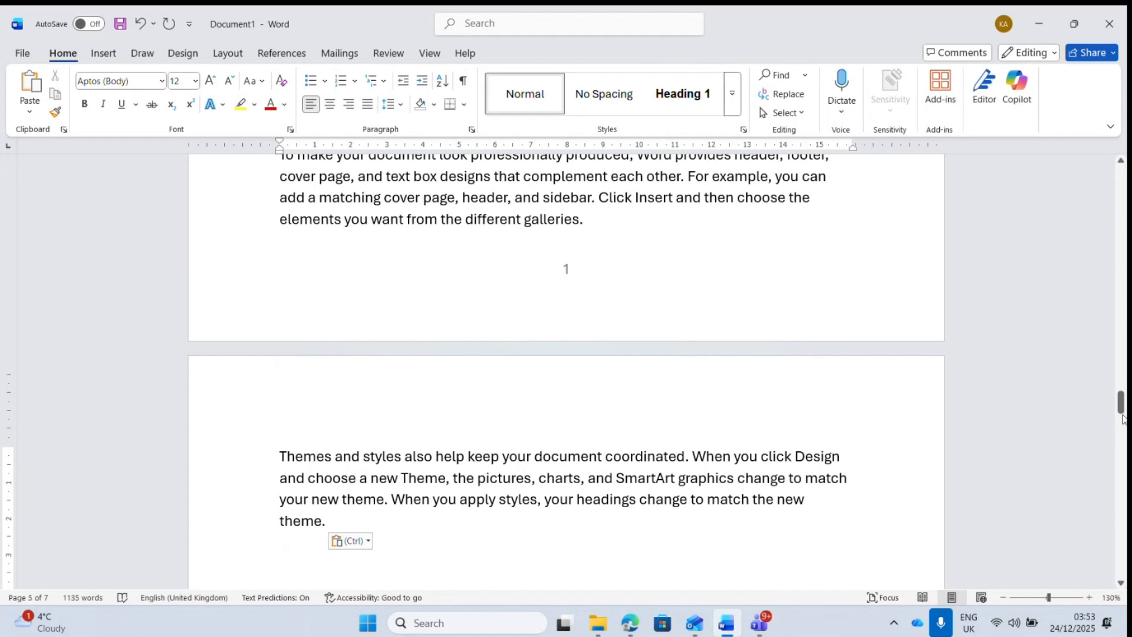
pyautogui.moveTo(1122, 420); pyautogui.dragTo(1122, 378)
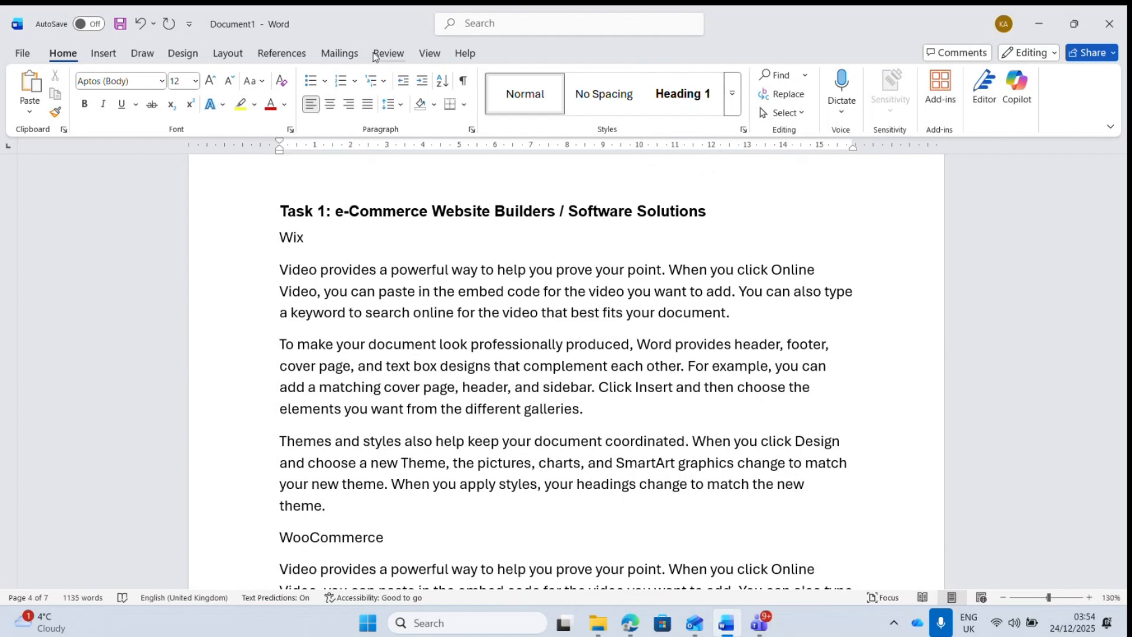
# - Turn on the Navigation Pane to show the heading outline beside the page
pyautogui.click(430, 53)
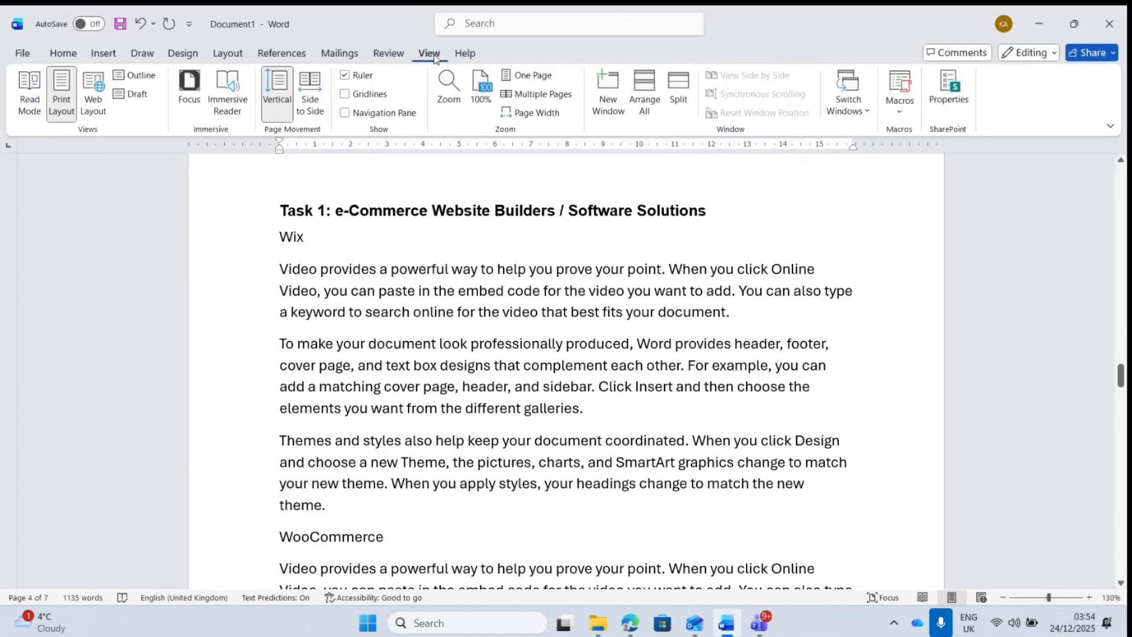
pyautogui.click(346, 116)
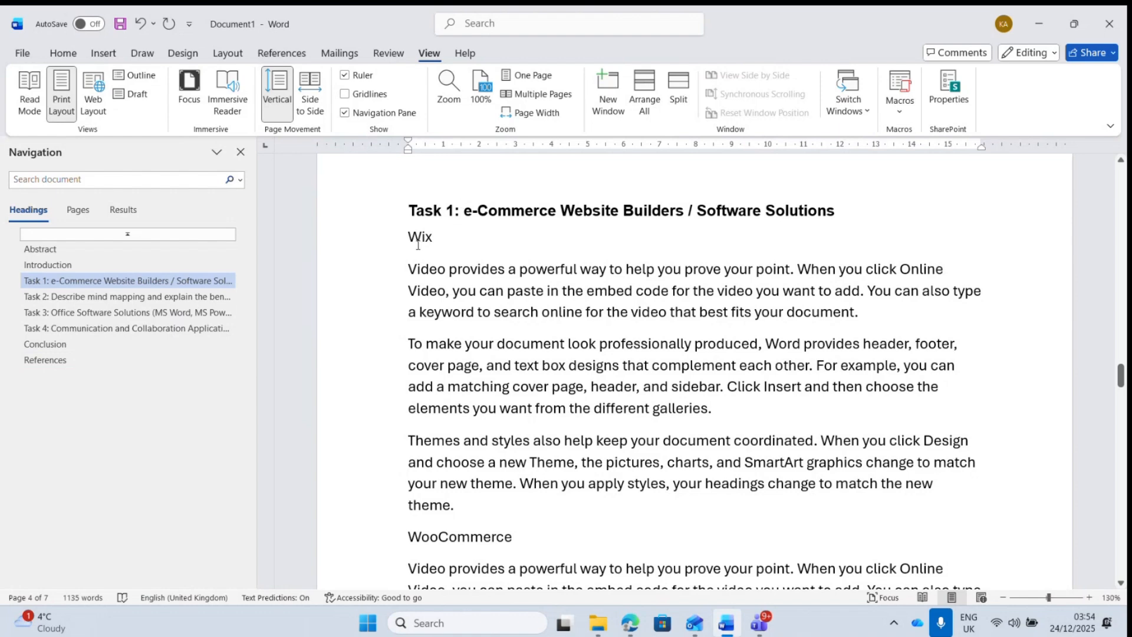
pyautogui.click(65, 54)
# - Modify Heading 2 to Arial, 12 pt with Automatic font colour and save it
pyautogui.click(731, 93)
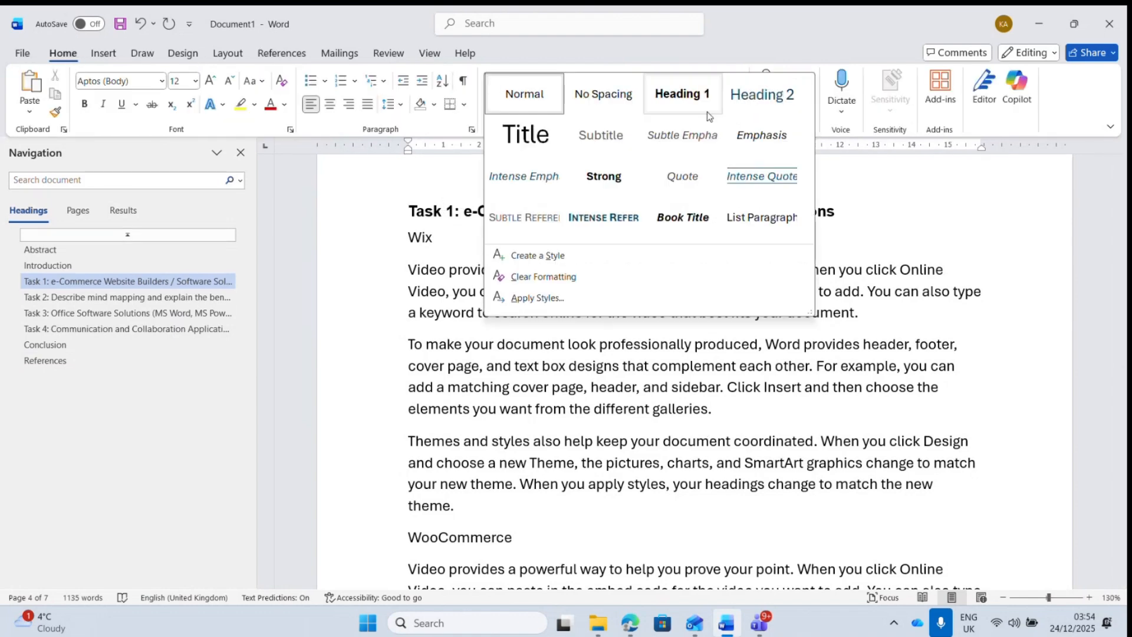
pyautogui.rightClick(764, 114)
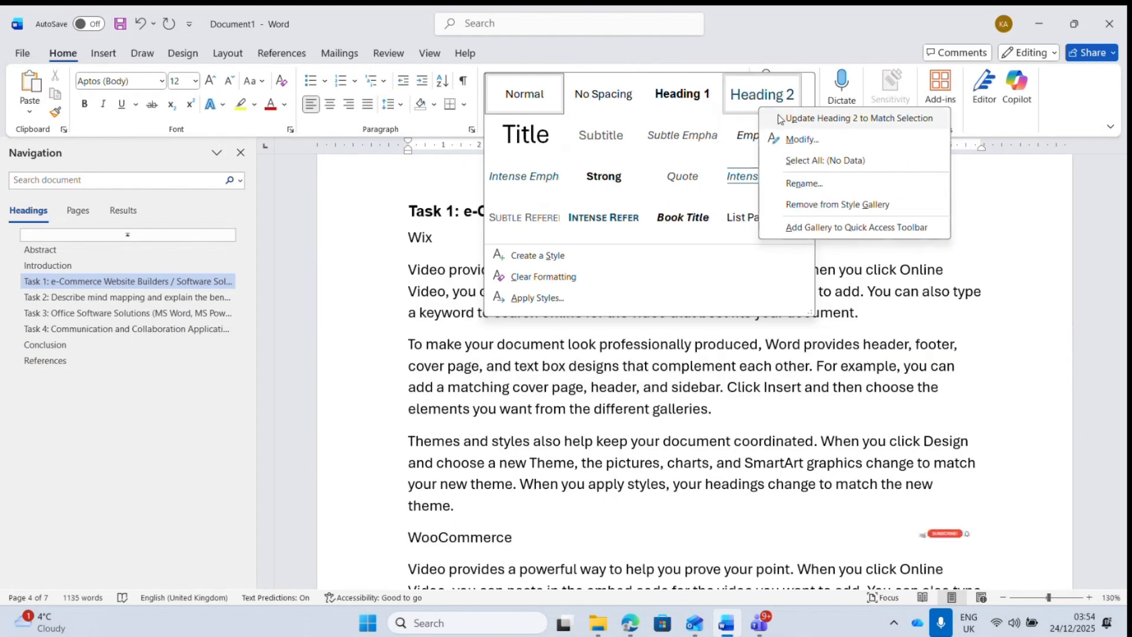
pyautogui.click(798, 140)
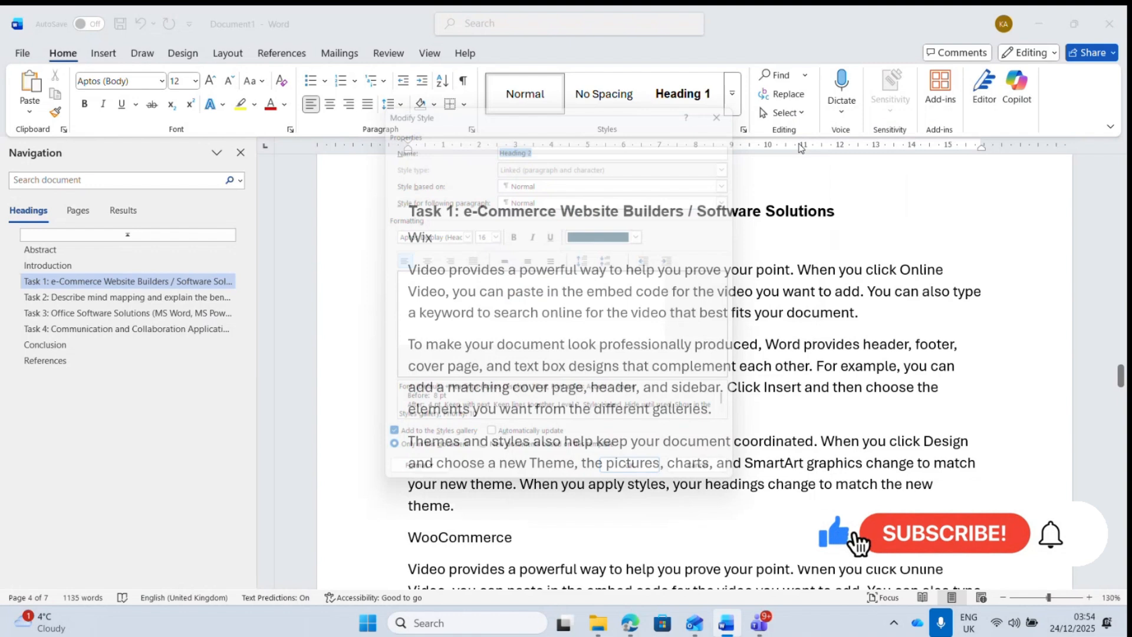
pyautogui.click(463, 234)
pyautogui.click(283, 277)
pyautogui.click(494, 234)
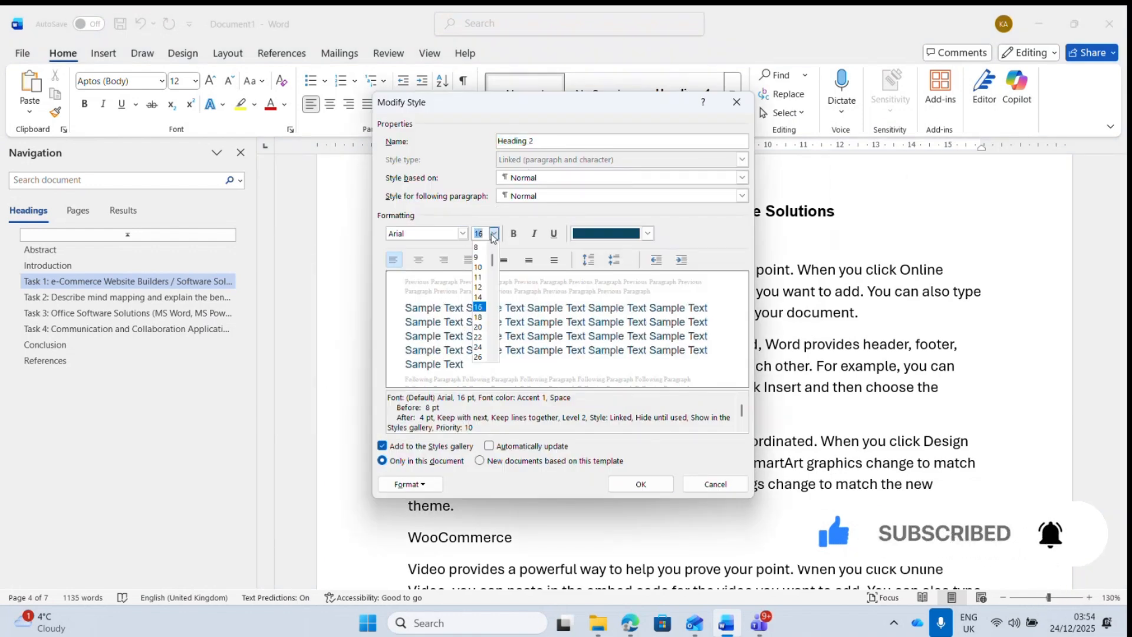
pyautogui.click(479, 288)
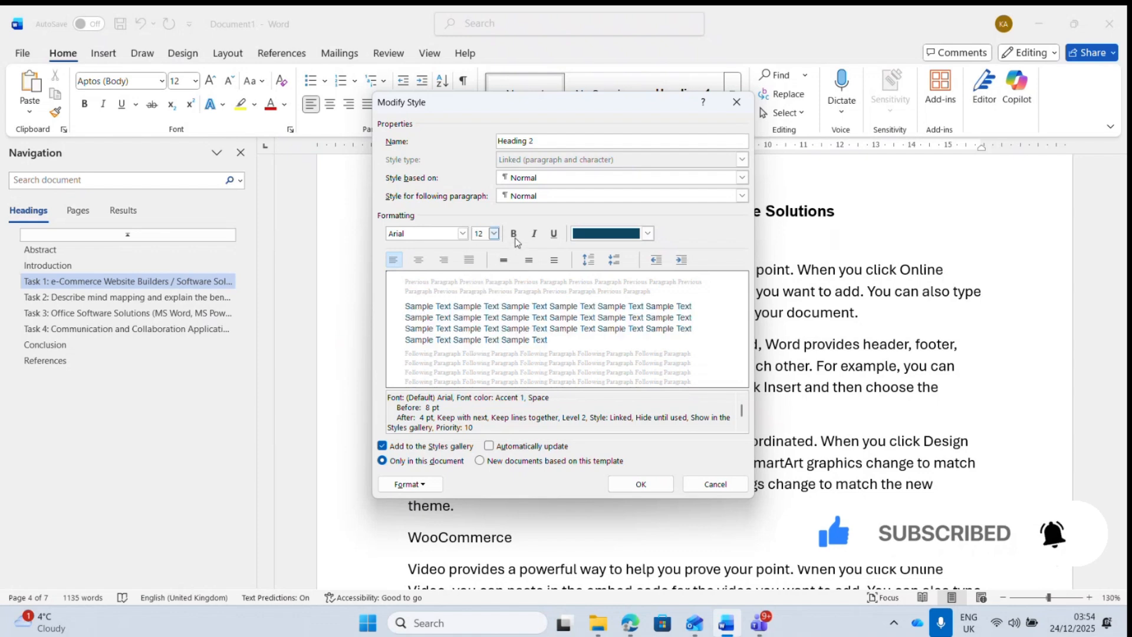
pyautogui.click(647, 233)
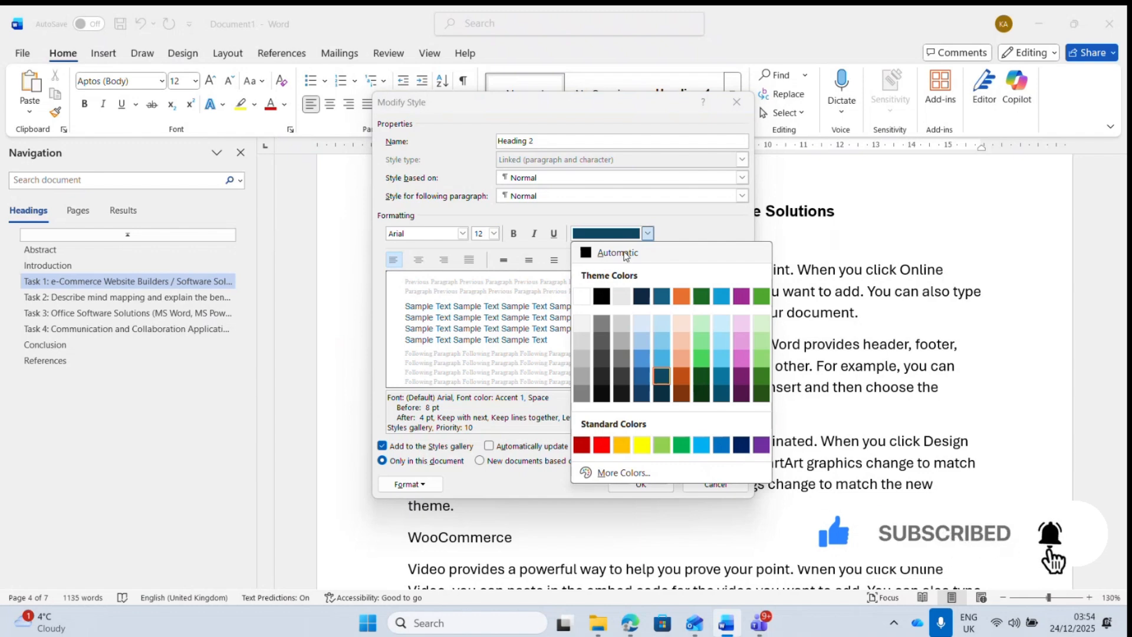
pyautogui.click(625, 253)
pyautogui.click(645, 484)
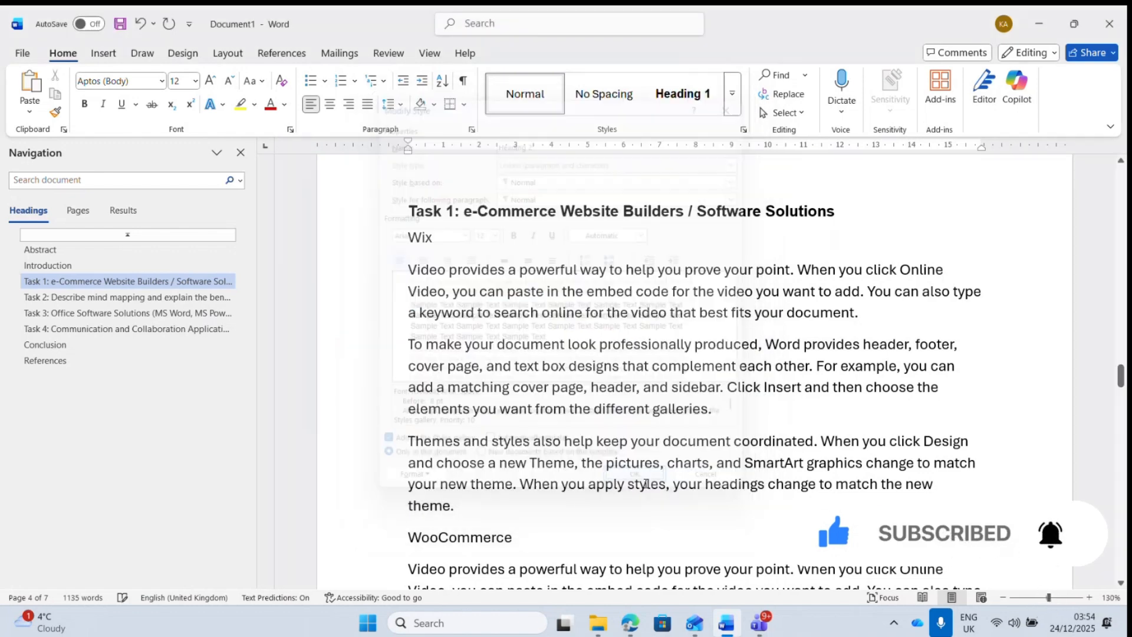
# - Make Wix a Heading 2 subheading numbered 1.1
pyautogui.click(391, 249)
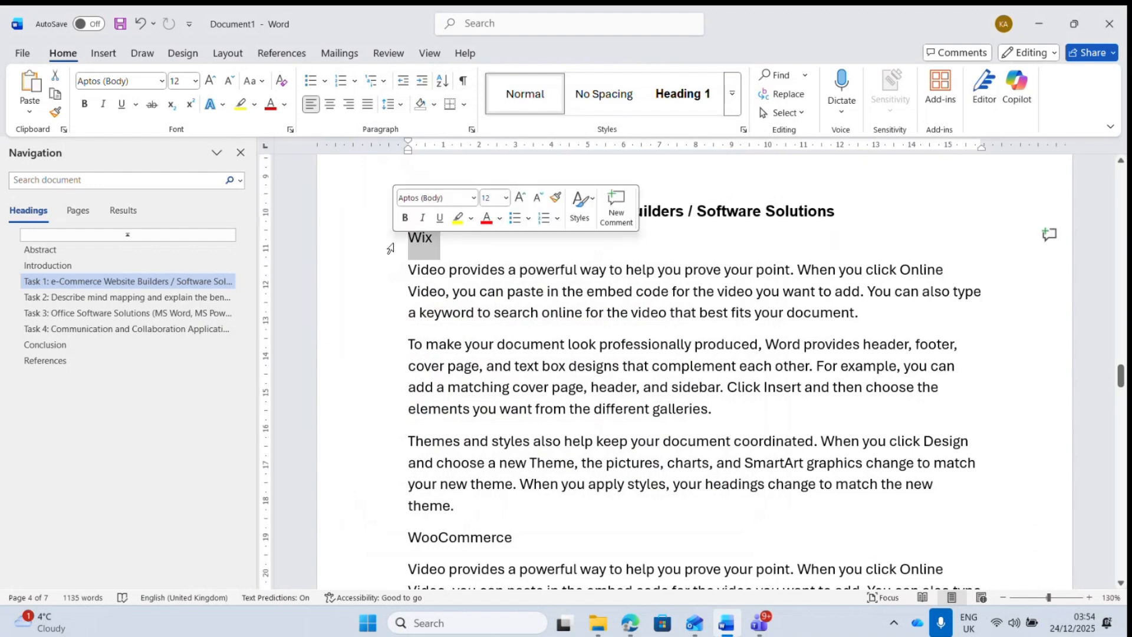
pyautogui.click(733, 104)
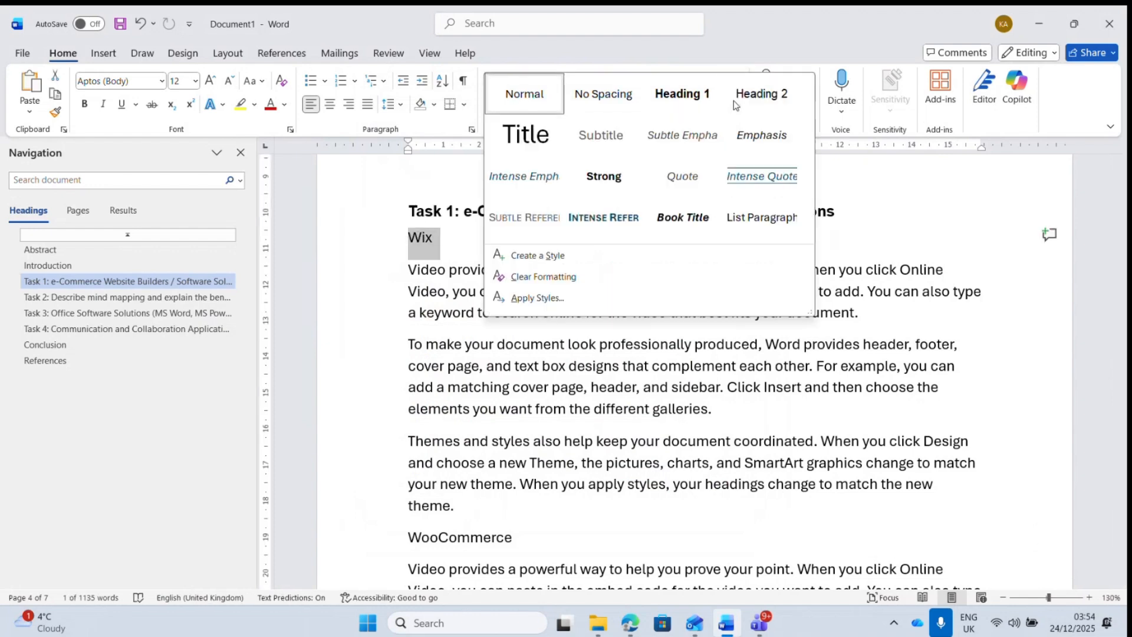
pyautogui.click(767, 108)
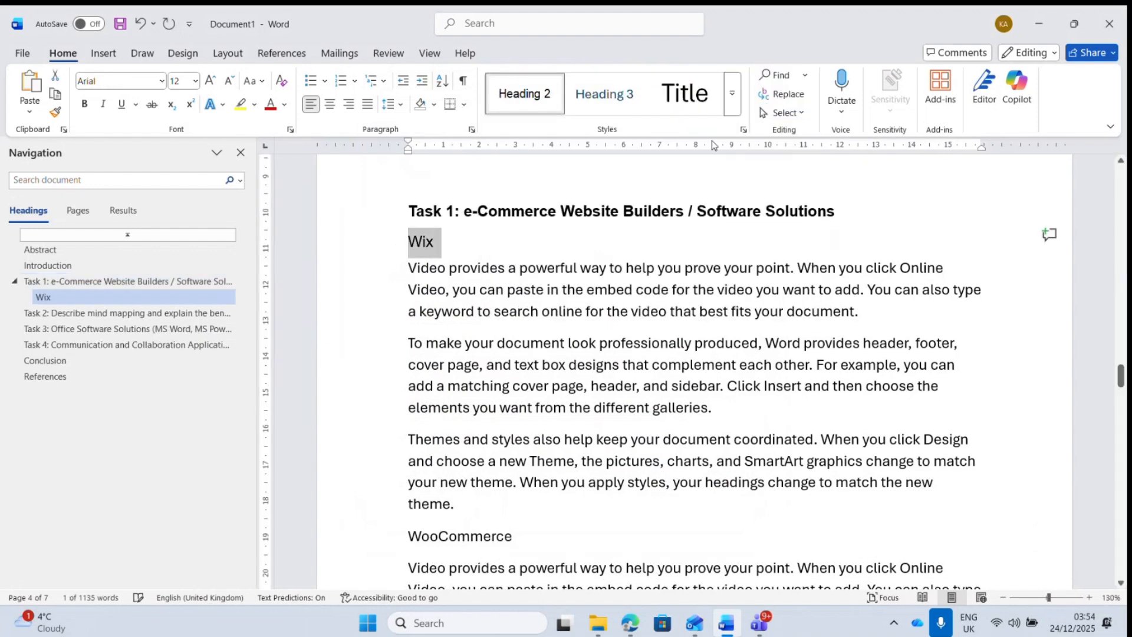
pyautogui.click(412, 244)
pyautogui.write('1.1')
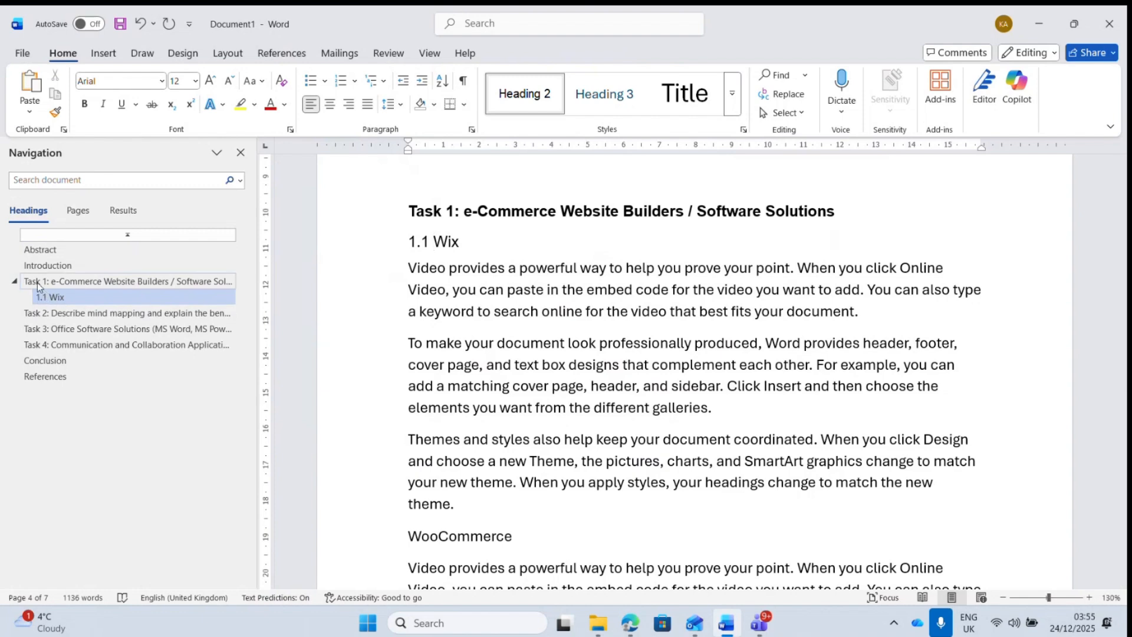
# - Make WooCommerce a Heading 2 subheading numbered 1.2
pyautogui.click(380, 545)
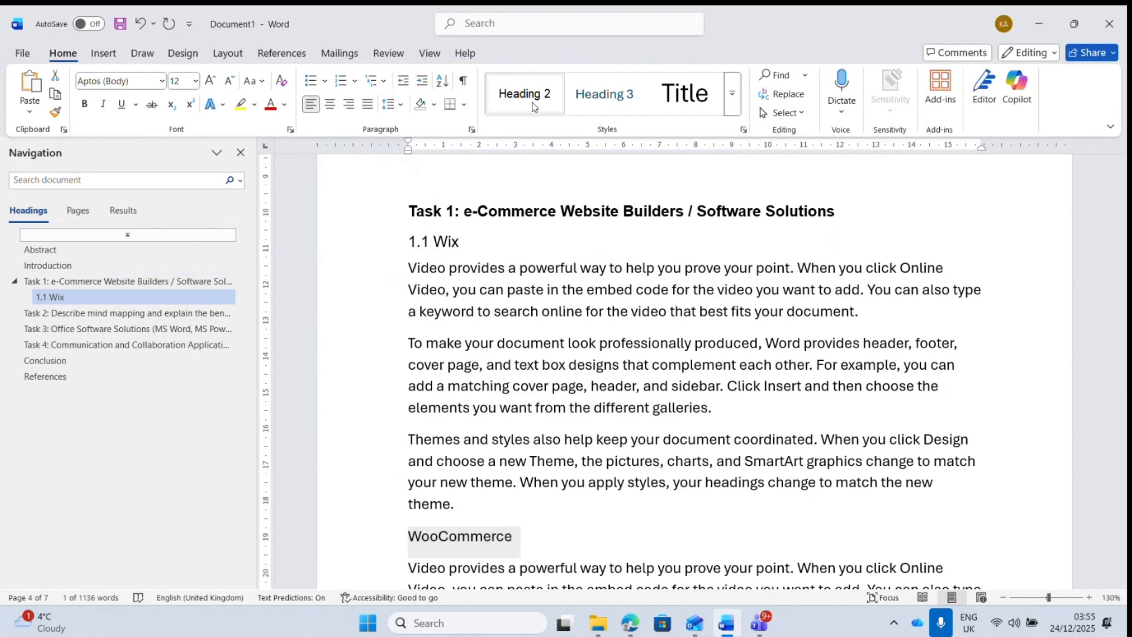
pyautogui.click(534, 106)
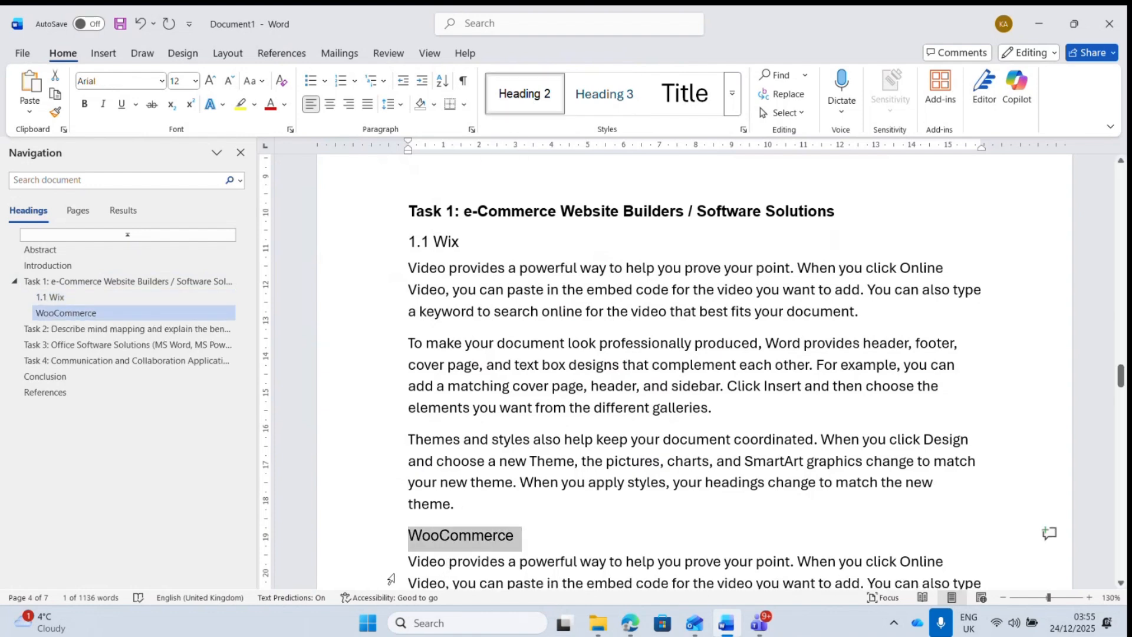
pyautogui.click(412, 538)
pyautogui.write('1.2')
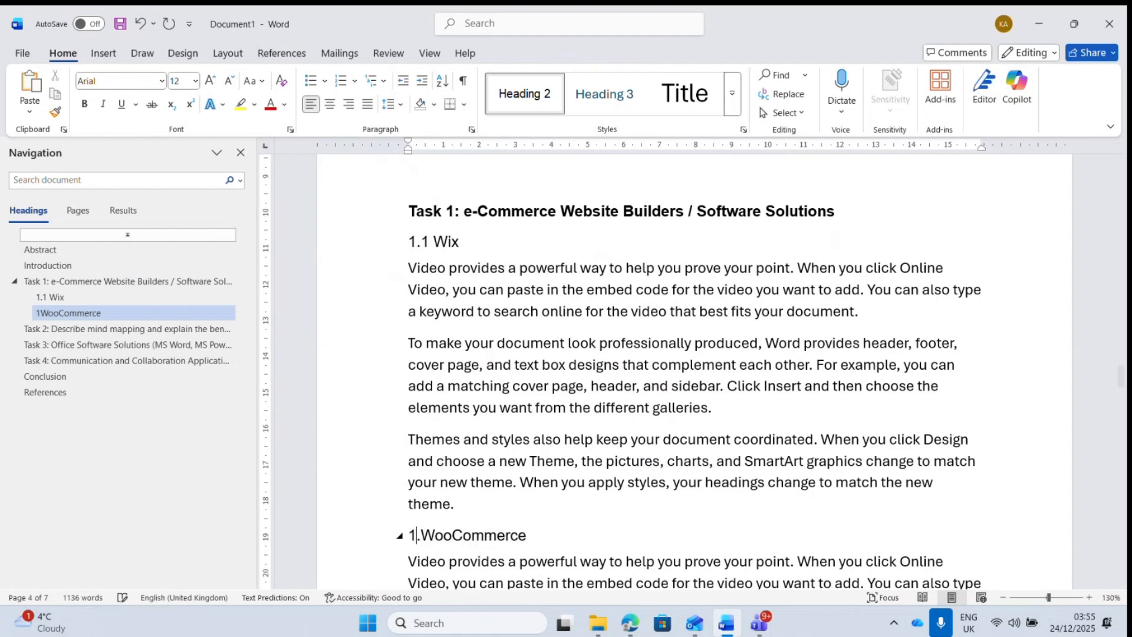
pyautogui.write('.')
pyautogui.press('BackSpace')
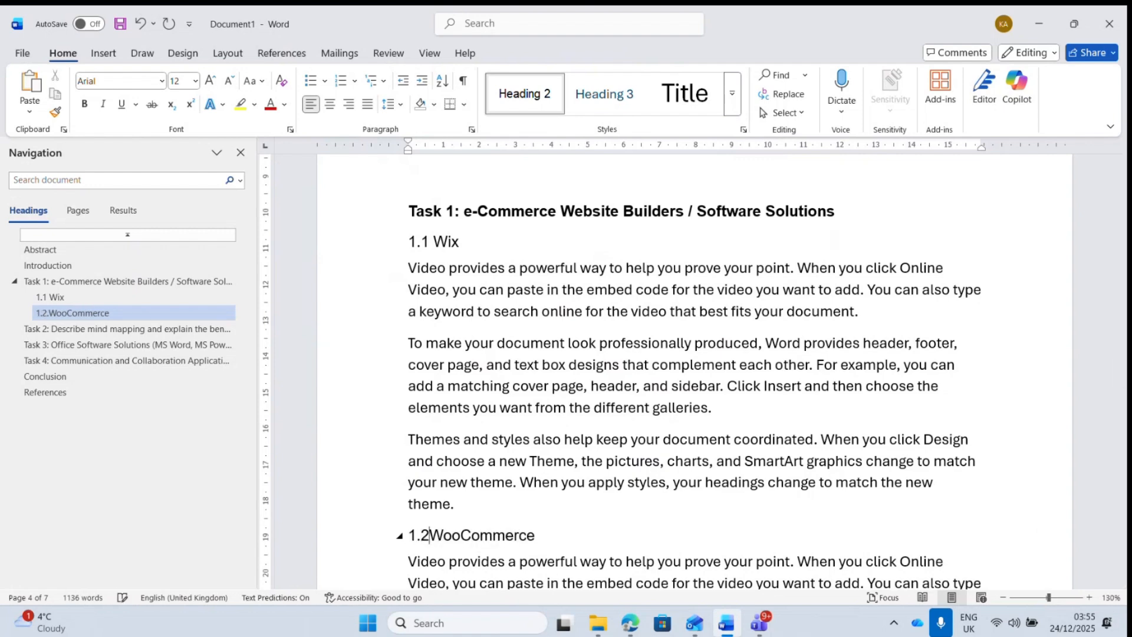
pyautogui.click(617, 504)
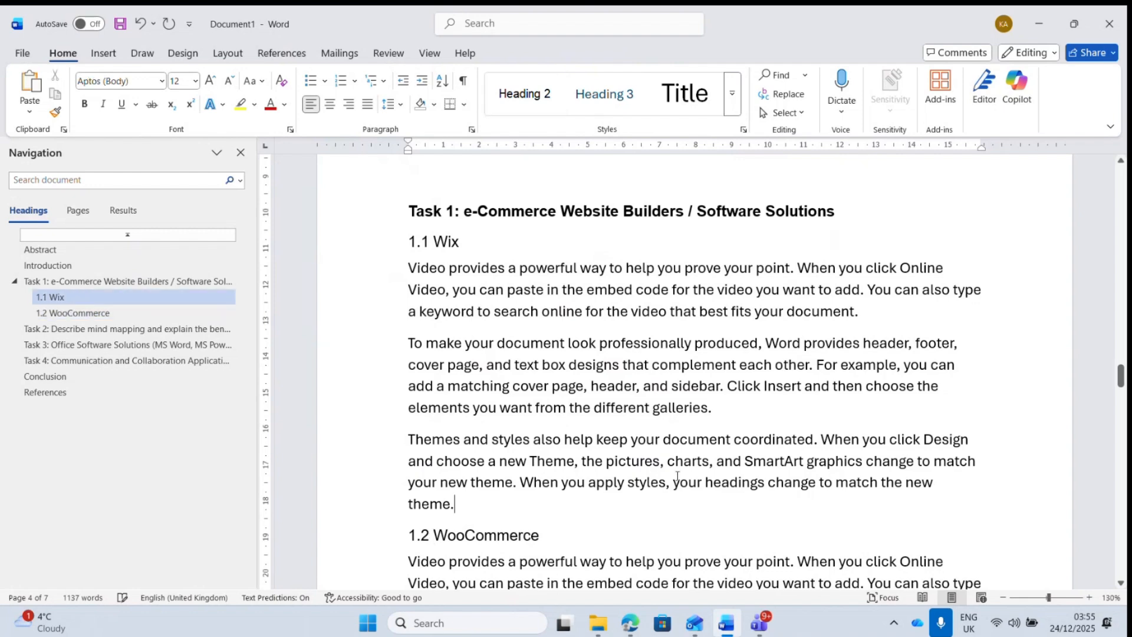
pyautogui.moveTo(1123, 383); pyautogui.dragTo(1122, 295)
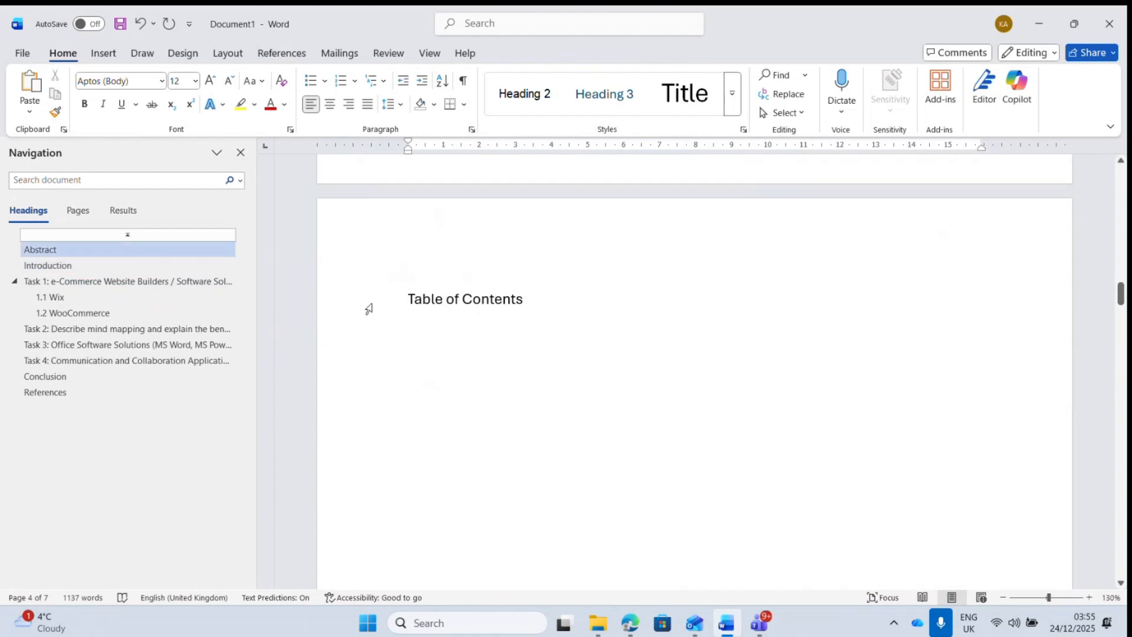
# - Replace the placeholder line with an Automatic Table 1 table of contents
pyautogui.click(371, 309)
pyautogui.press('Delete')
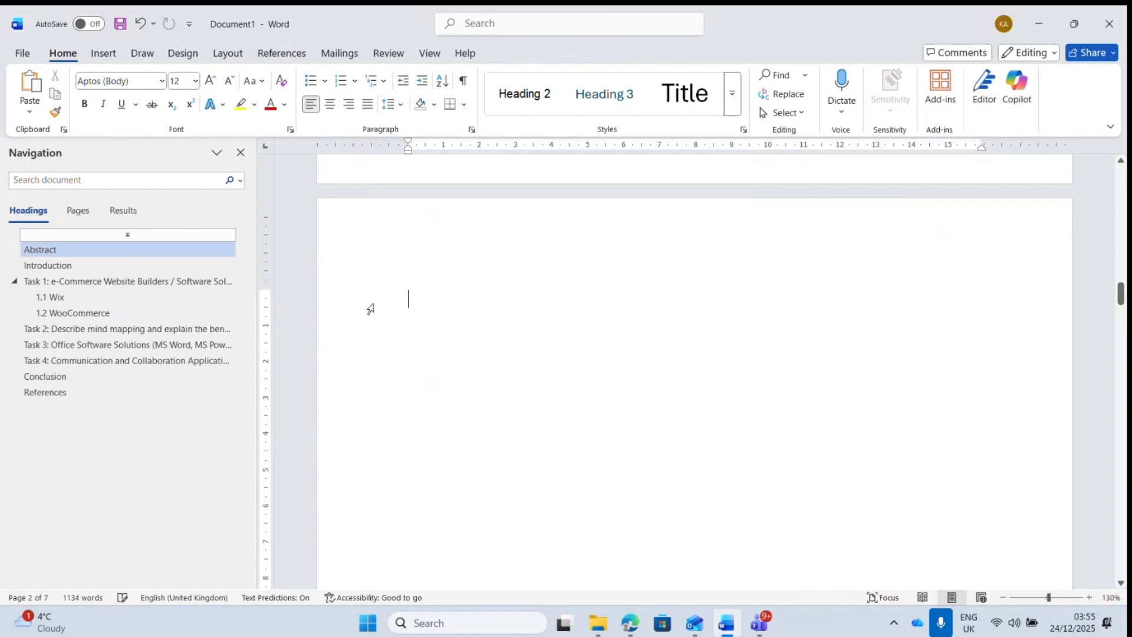
pyautogui.click(283, 54)
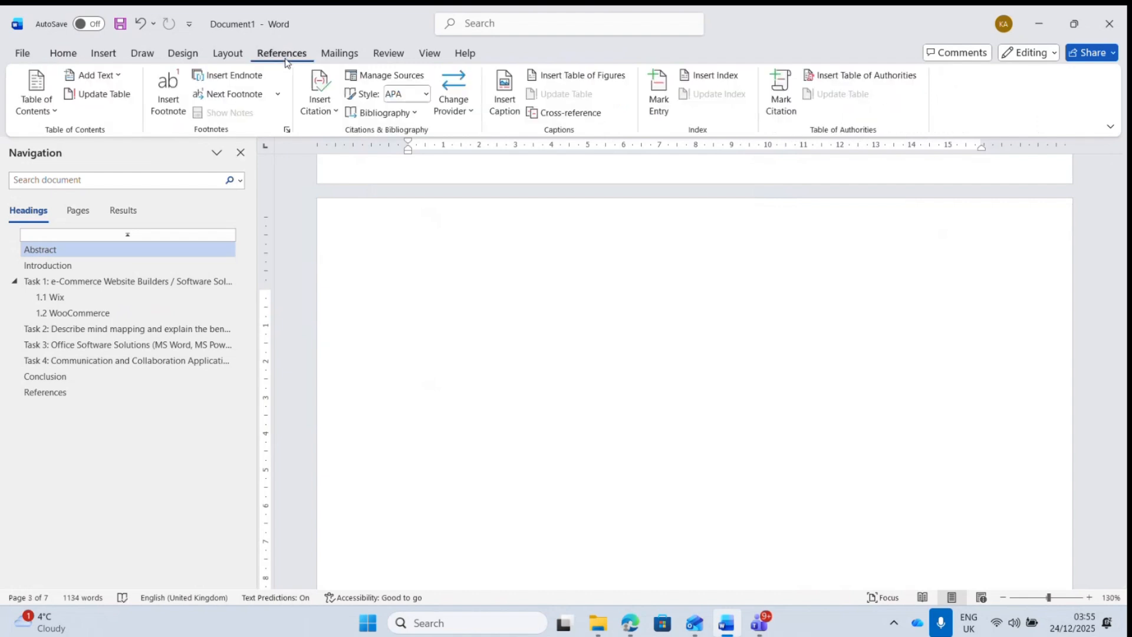
pyautogui.click(52, 116)
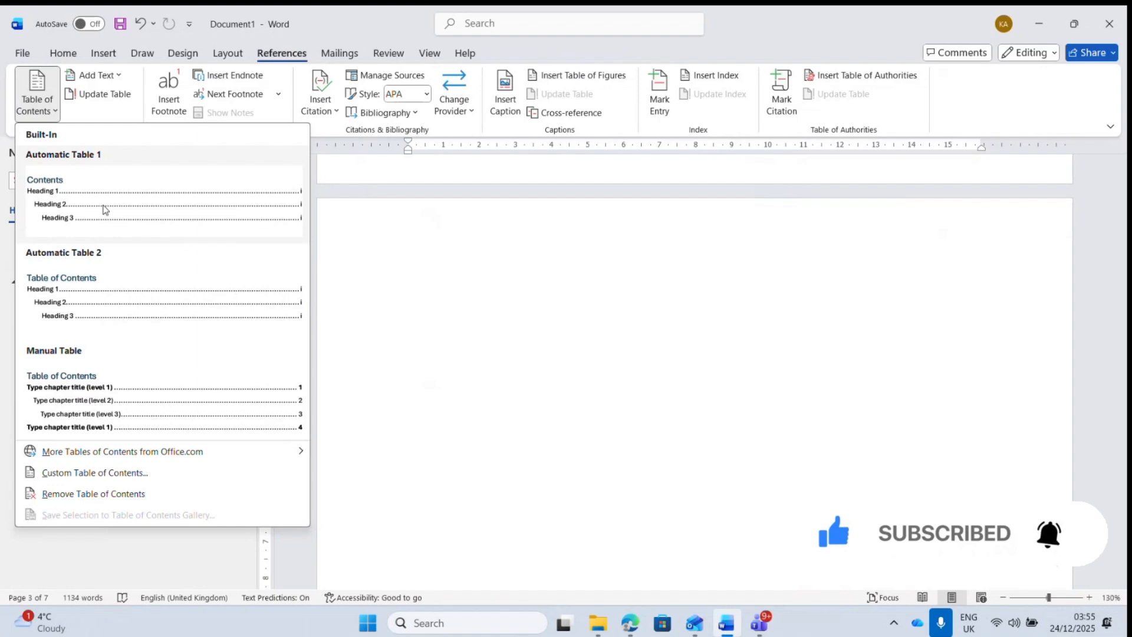
pyautogui.click(103, 210)
pyautogui.scroll(-2, 1086, 384)
pyautogui.moveTo(1122, 322); pyautogui.dragTo(1123, 296)
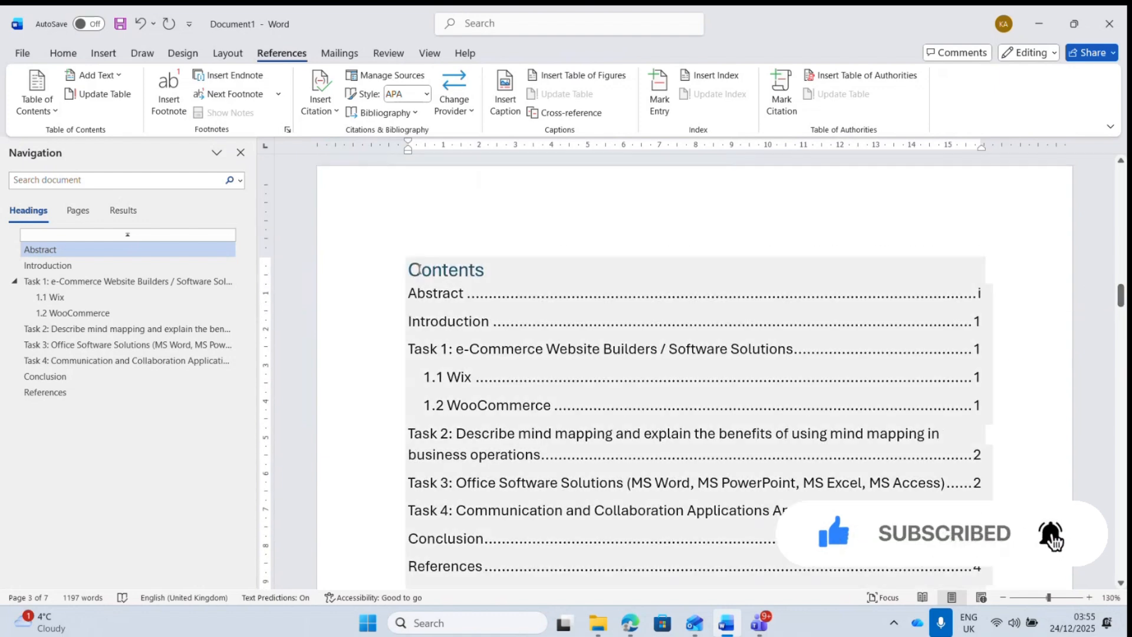
# - Retitle the contents 'Table of Contents' and add a Pages label at the right
pyautogui.click(410, 271)
pyautogui.write('Table of')
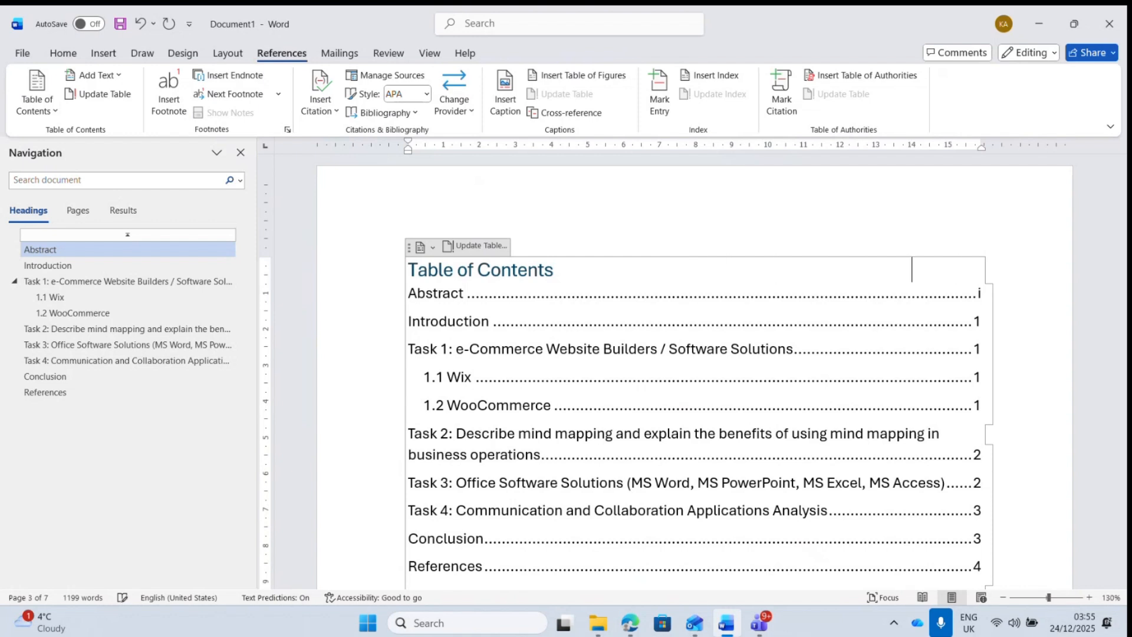
pyautogui.press('Tab')
pyautogui.write('Paghe')
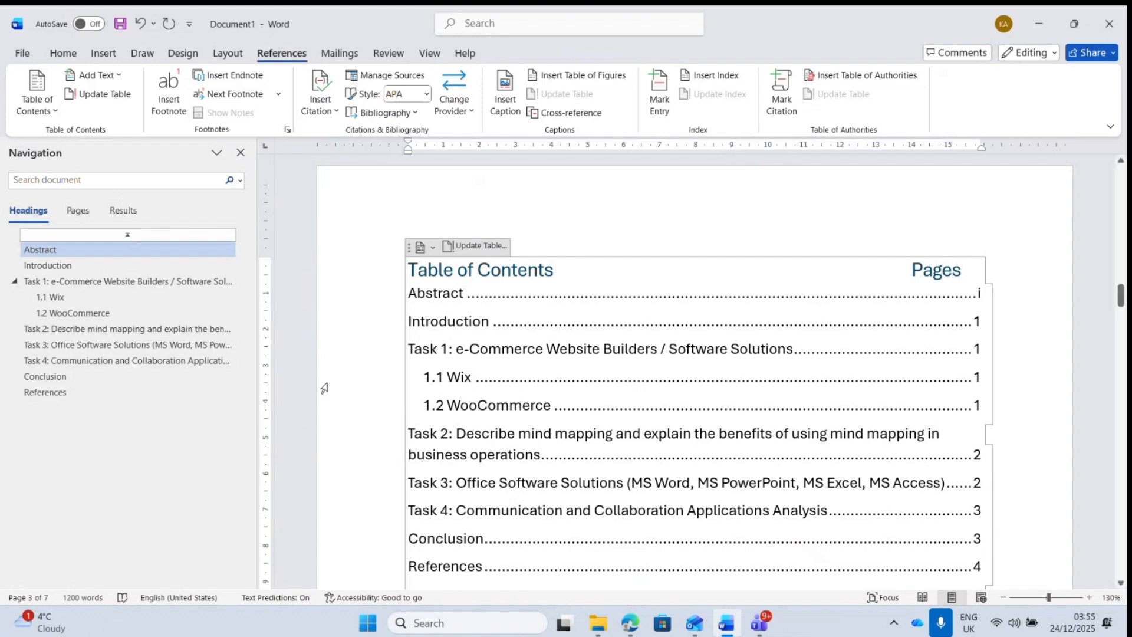
pyautogui.click(632, 410)
pyautogui.moveTo(1121, 295); pyautogui.dragTo(1121, 378)
# - Rename the Task 1 subheadings to 1.1 Shopify and 1.2 GoogleSite
pyautogui.doubleClick(446, 208)
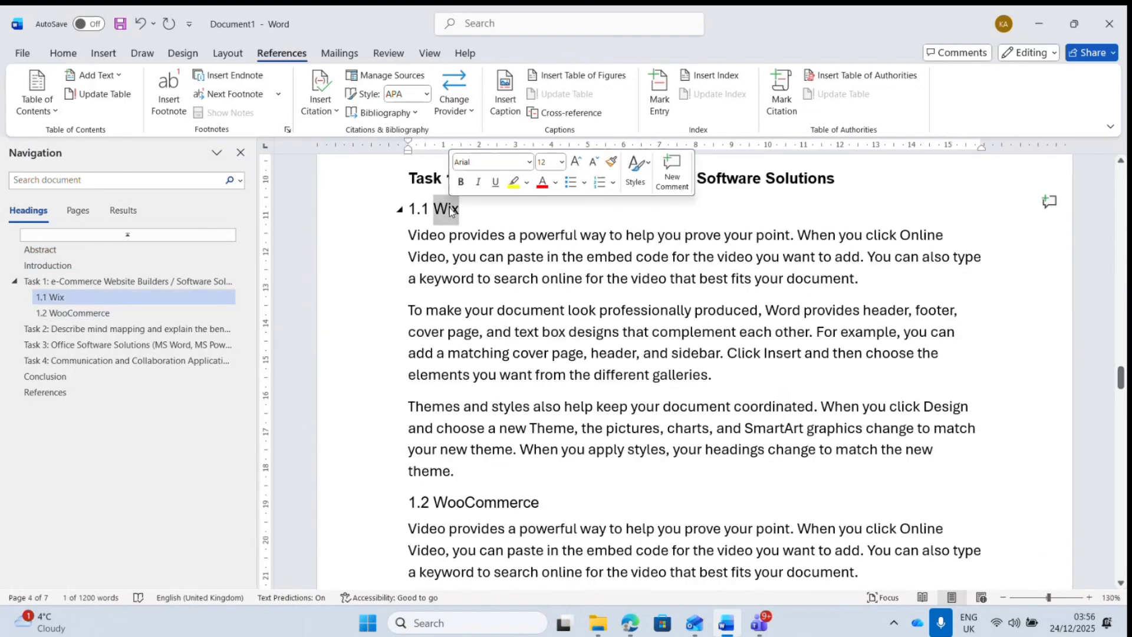
pyautogui.write('Shopify')
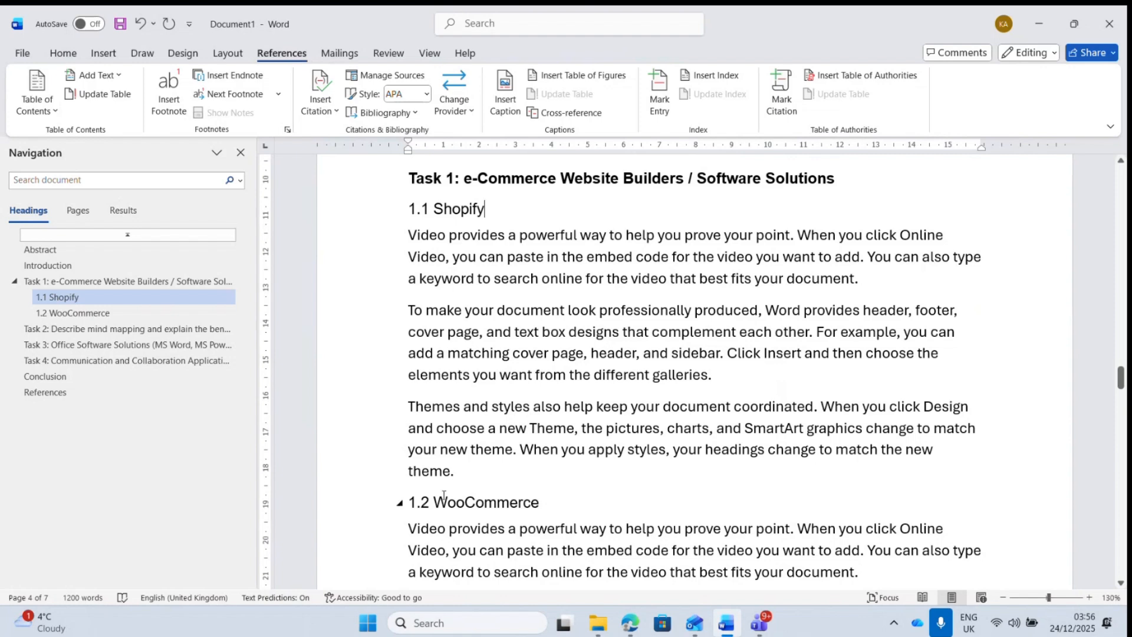
pyautogui.moveTo(434, 502); pyautogui.dragTo(555, 505)
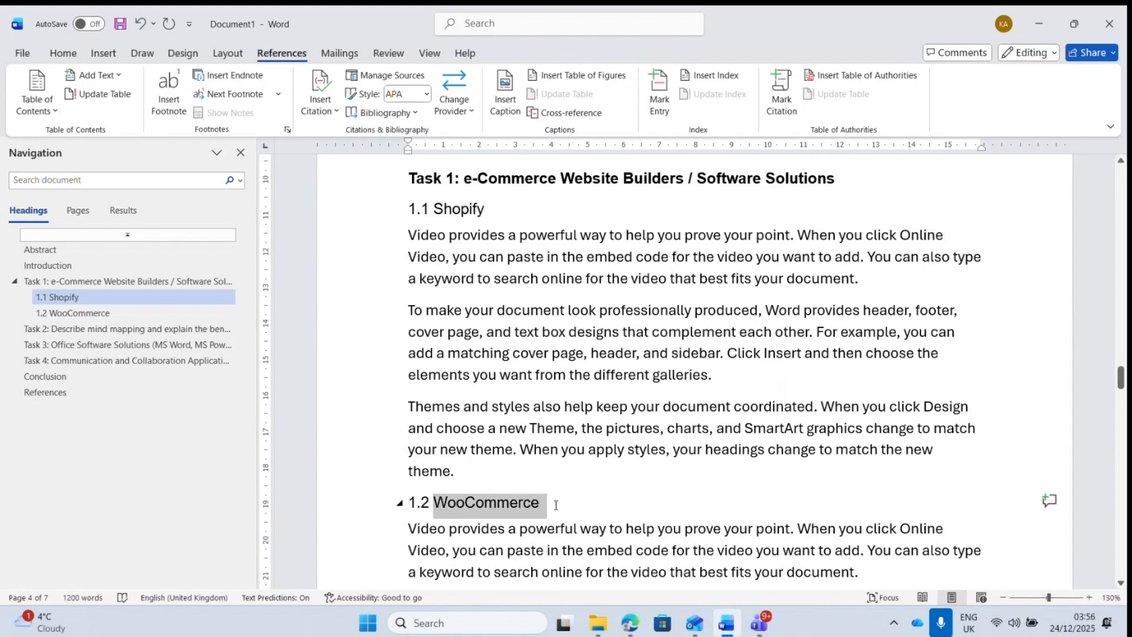
pyautogui.write('G')
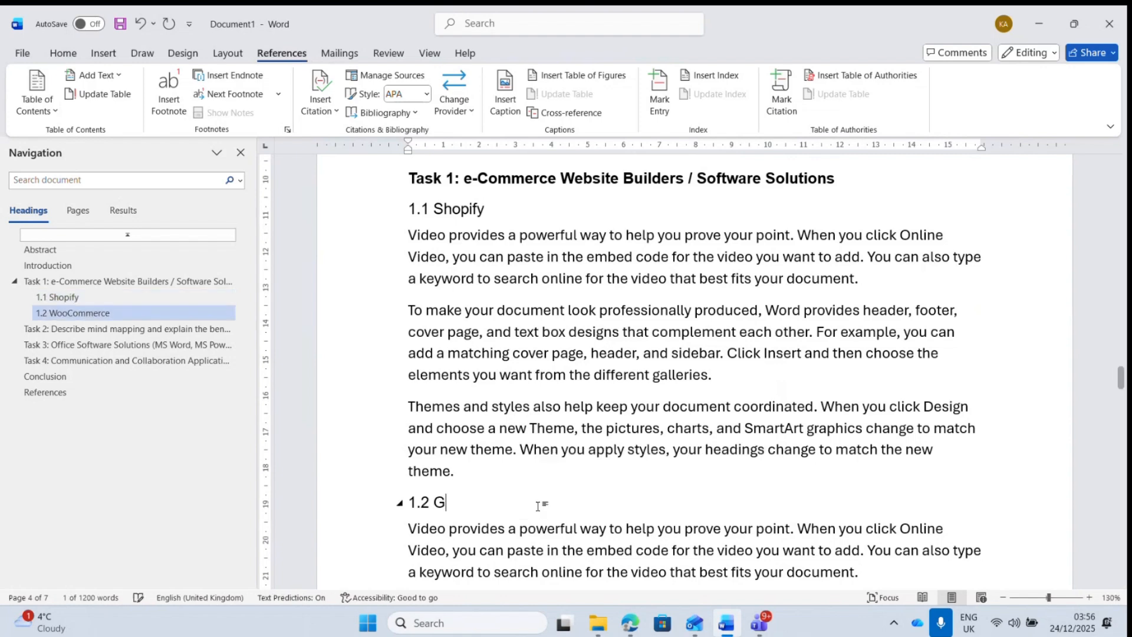
pyautogui.write('oogleSite')
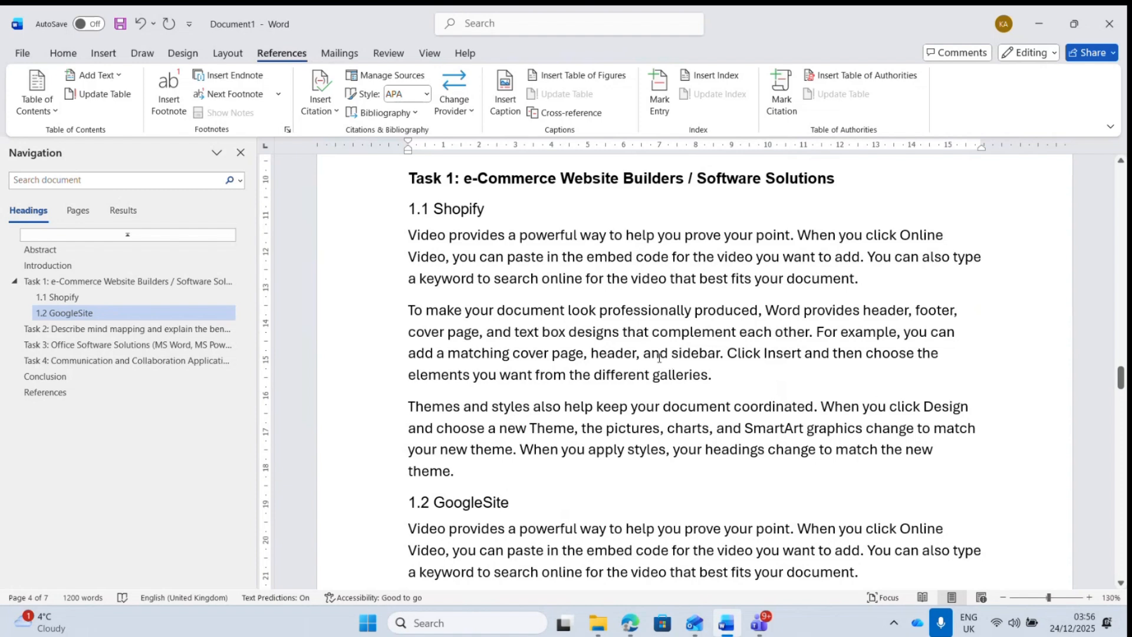
pyautogui.moveTo(1121, 377); pyautogui.dragTo(1121, 297)
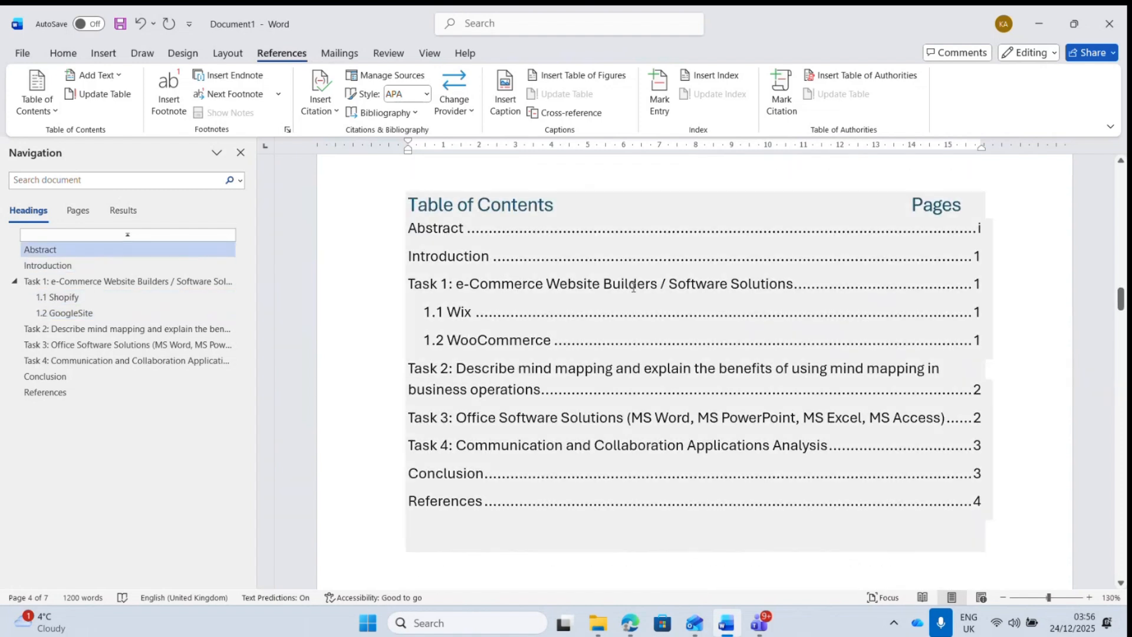
# - Update the entire table of contents so it lists 1.1 Shopify and 1.2 GoogleSite
pyautogui.click(467, 313)
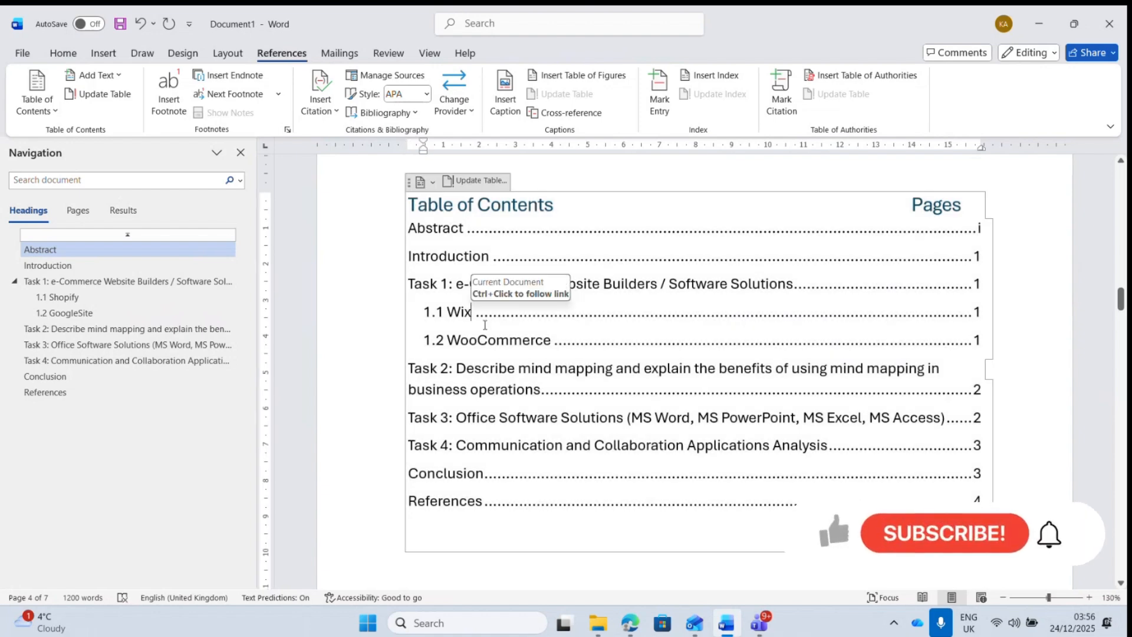
pyautogui.rightClick(528, 342)
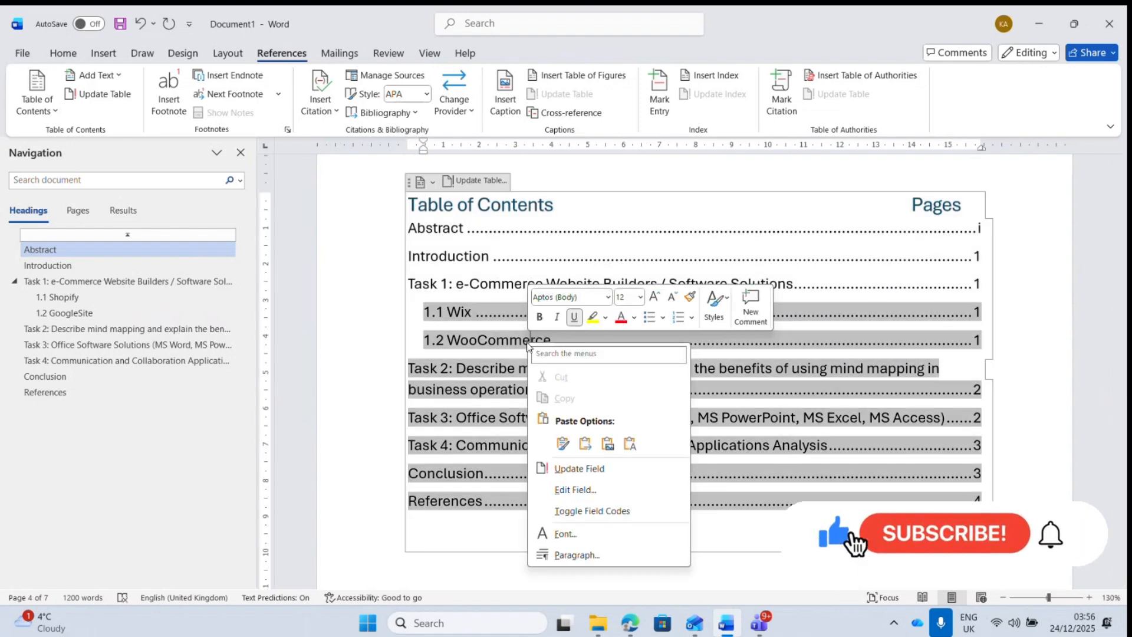
pyautogui.press('Escape')
pyautogui.rightClick(489, 283)
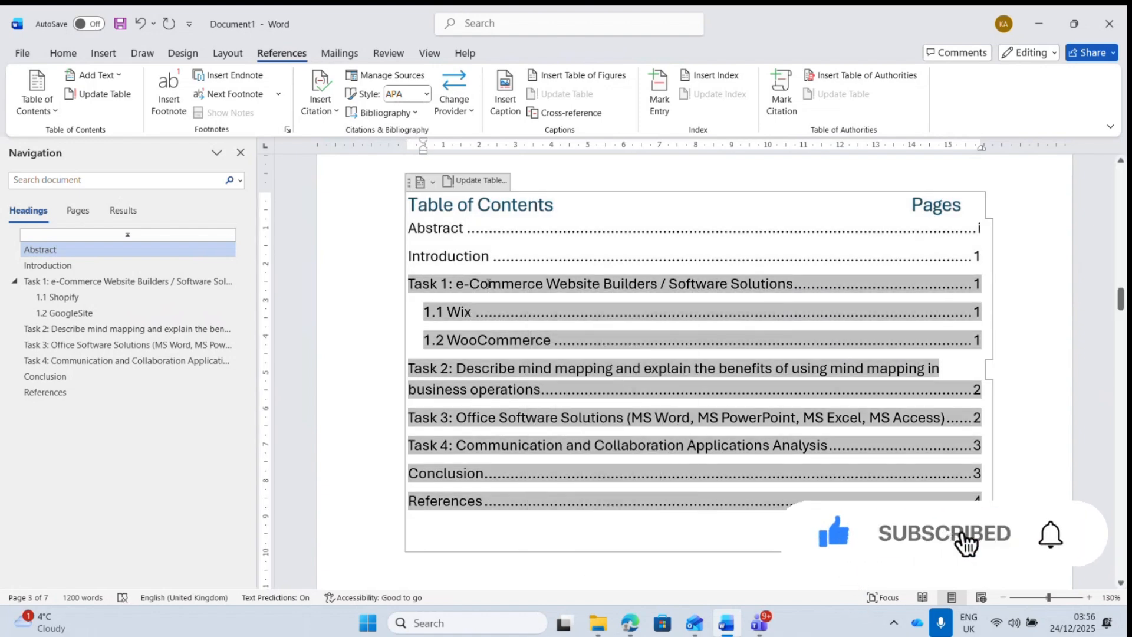
pyautogui.press('Escape')
pyautogui.rightClick(476, 255)
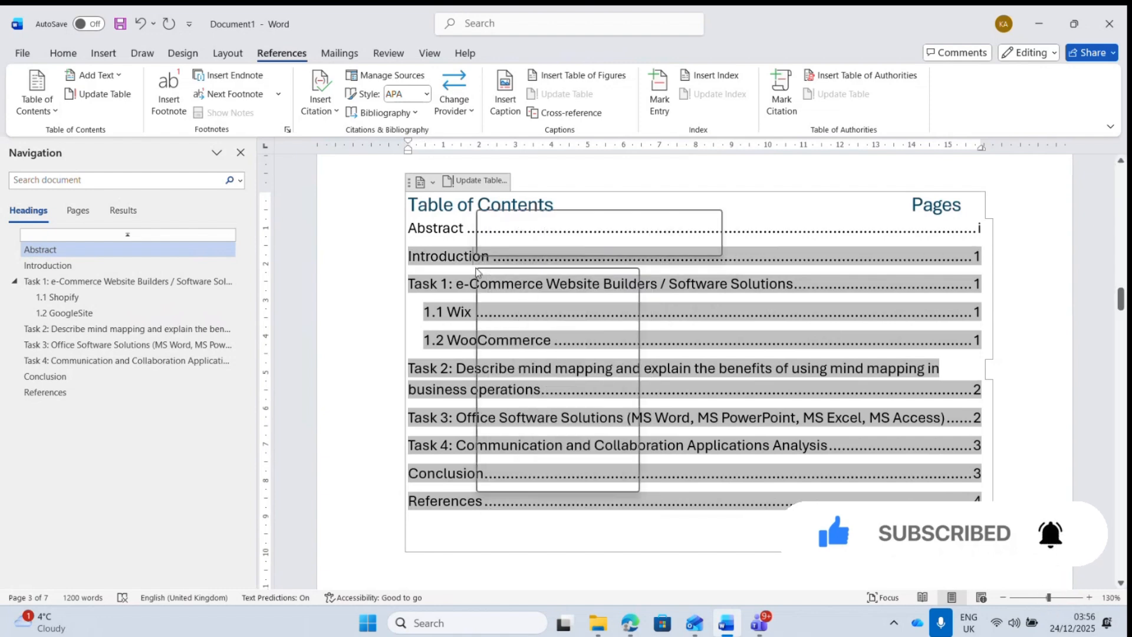
pyautogui.click(529, 394)
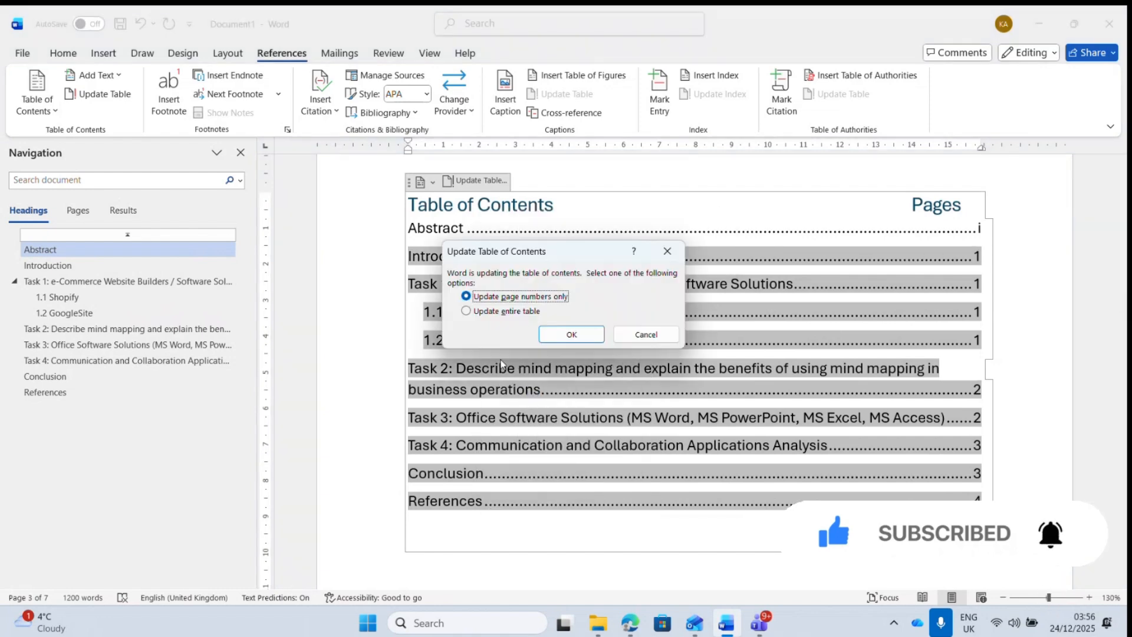
pyautogui.click(495, 313)
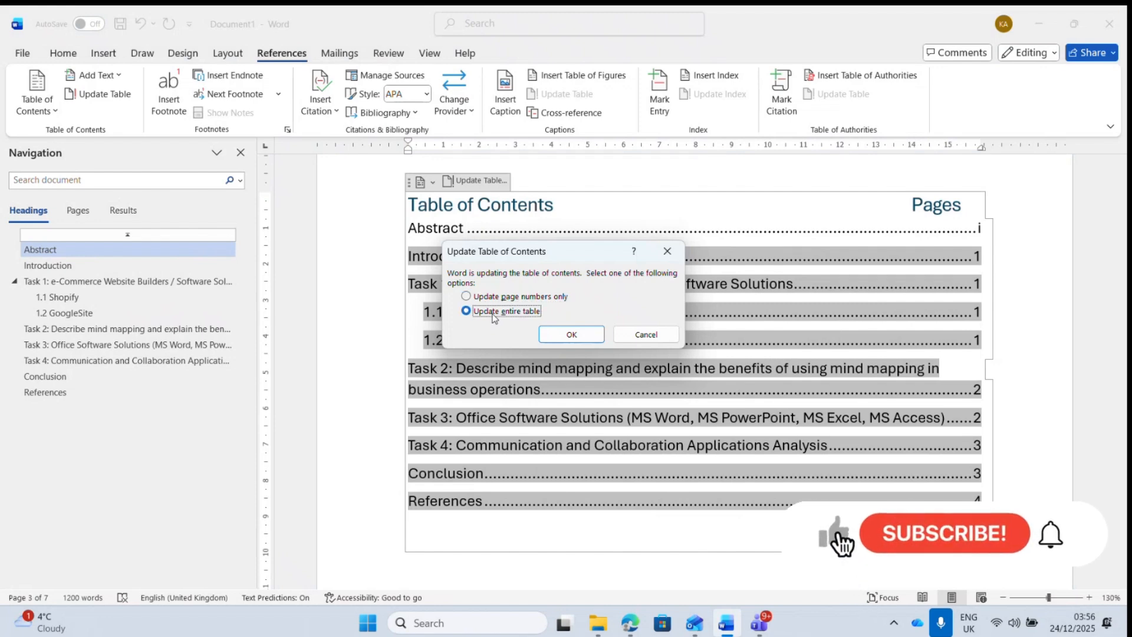
pyautogui.click(571, 333)
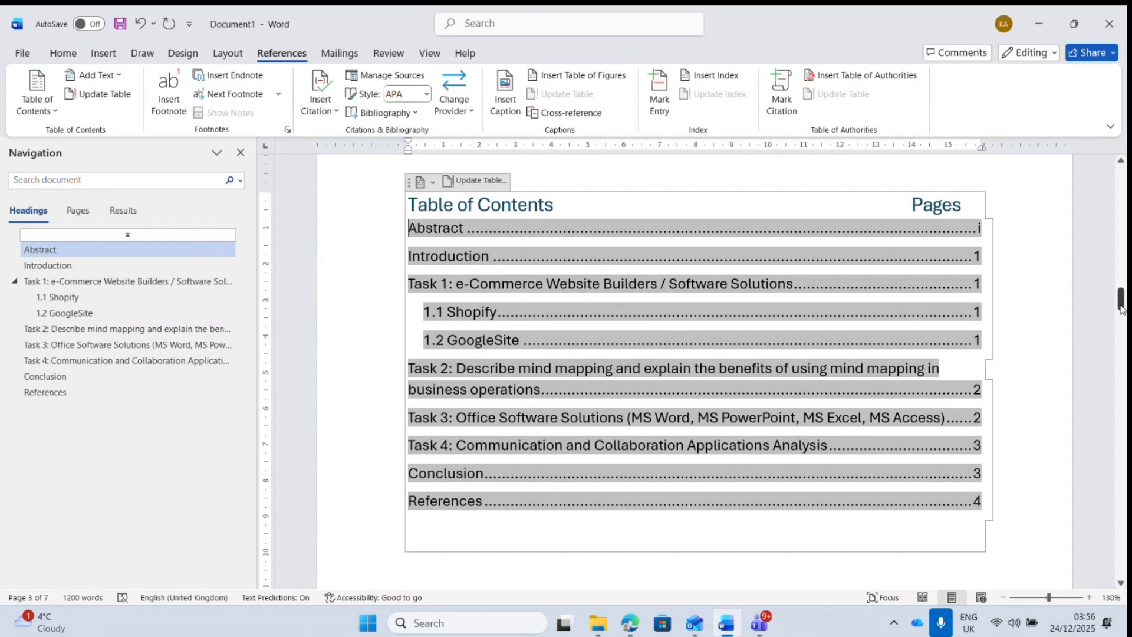
pyautogui.moveTo(1122, 307); pyautogui.dragTo(1121, 192)
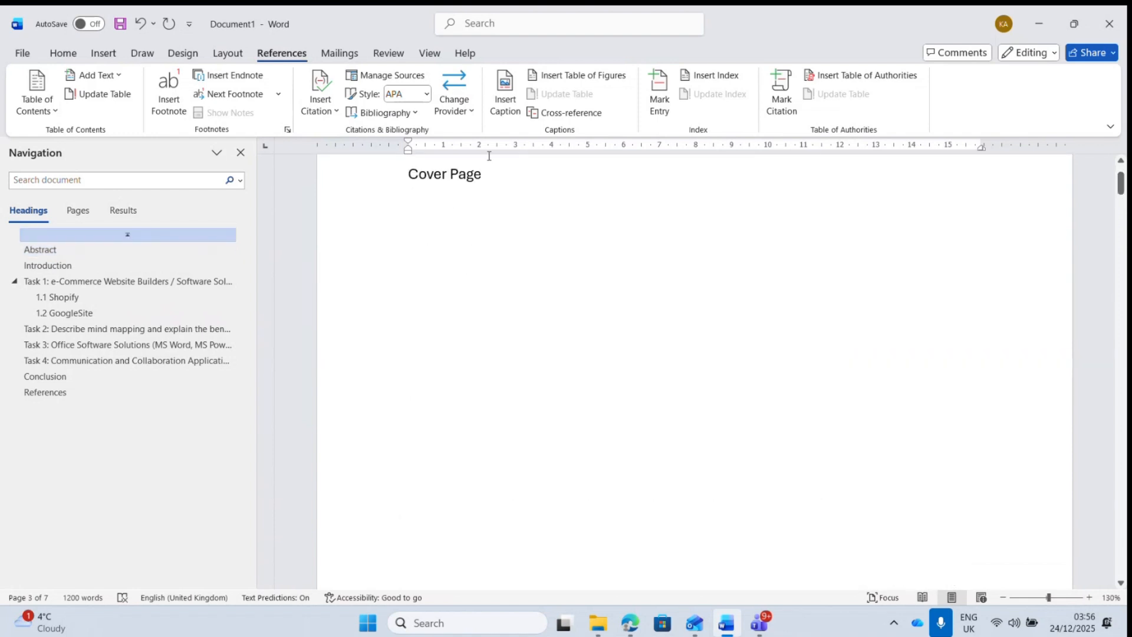
# - Delete the placeholder Cover Page heading and close the cover page gallery without choosing a design
pyautogui.click(390, 178)
pyautogui.press('BackSpace')
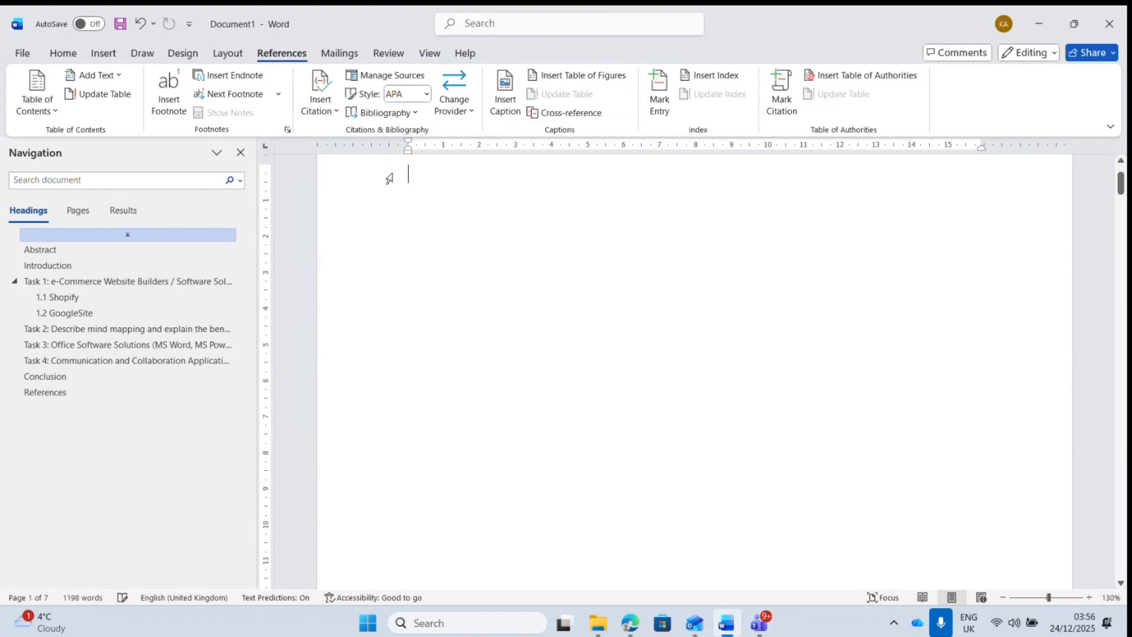
pyautogui.click(104, 53)
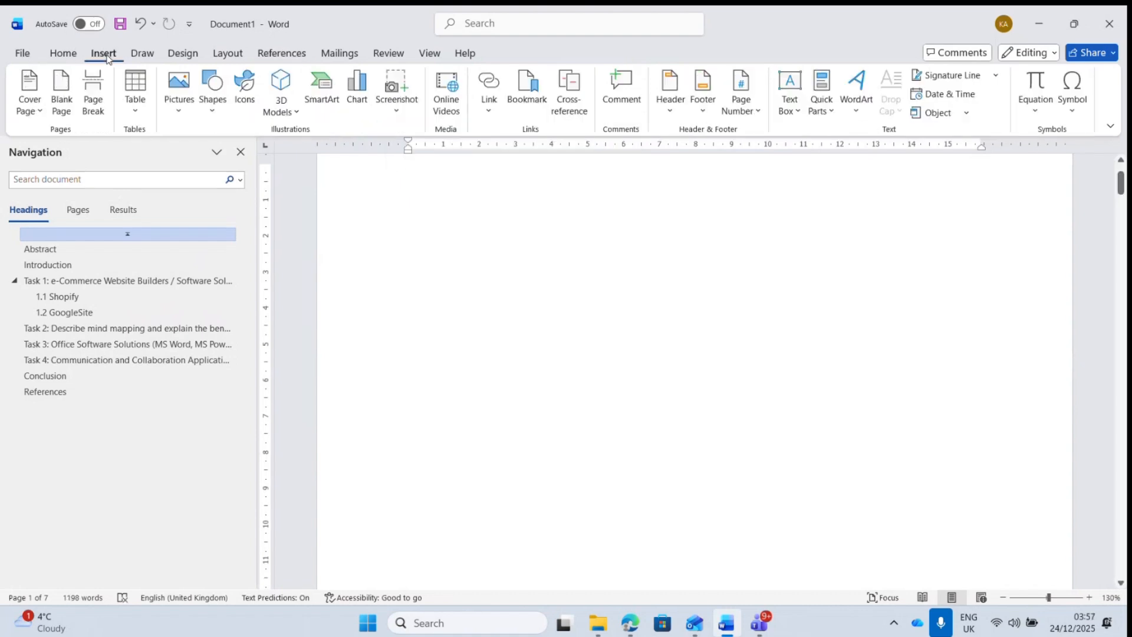
pyautogui.click(37, 112)
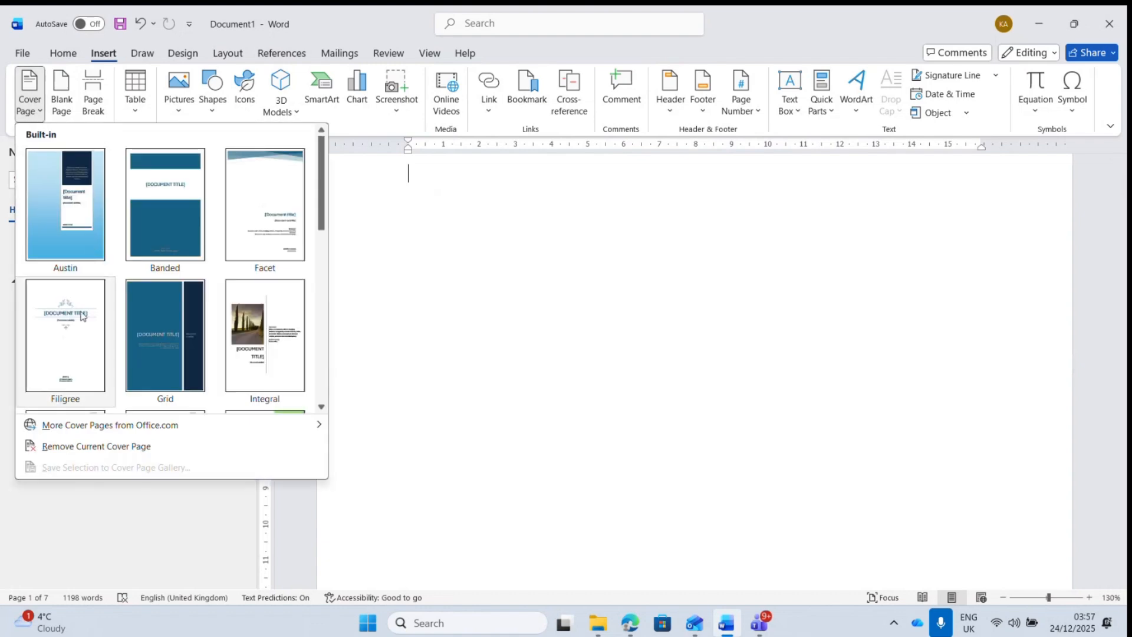
pyautogui.click(455, 210)
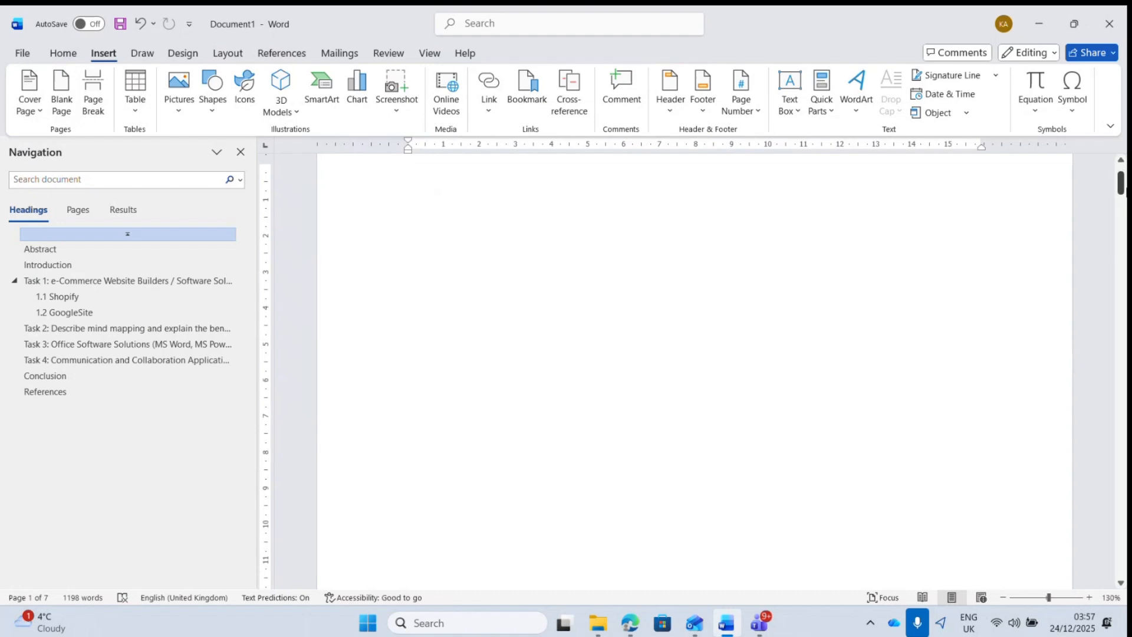
pyautogui.moveTo(1124, 190); pyautogui.dragTo(1123, 185)
# - Type the title XYX UNIVERSITY and format it as bold, 24 pt, centred text
pyautogui.write('XY')
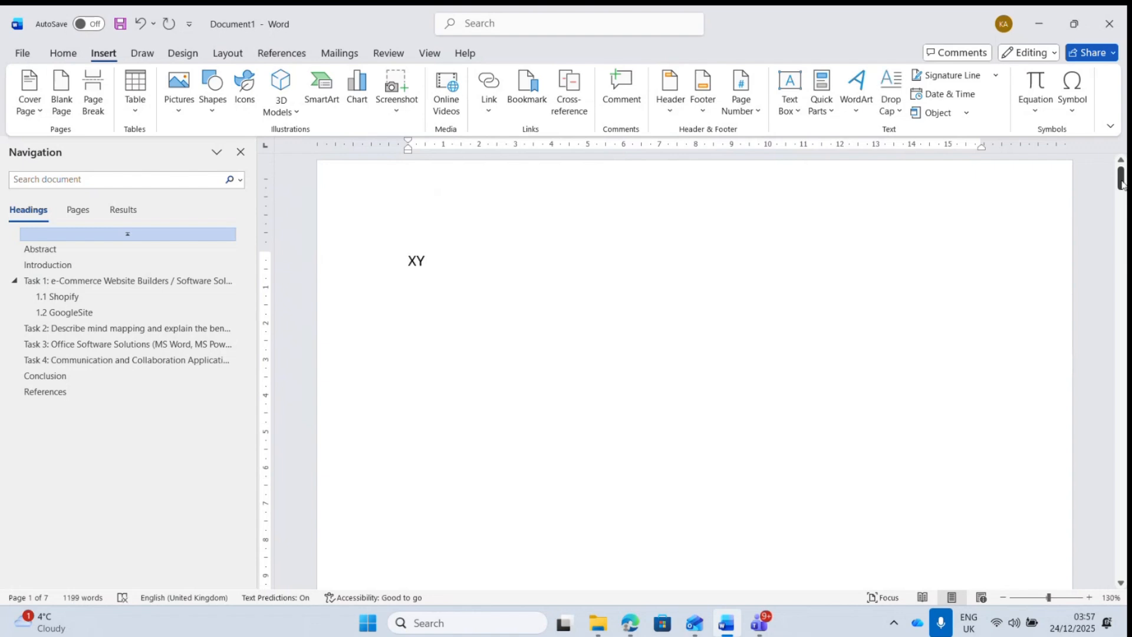
pyautogui.write('X UNIVERSITY')
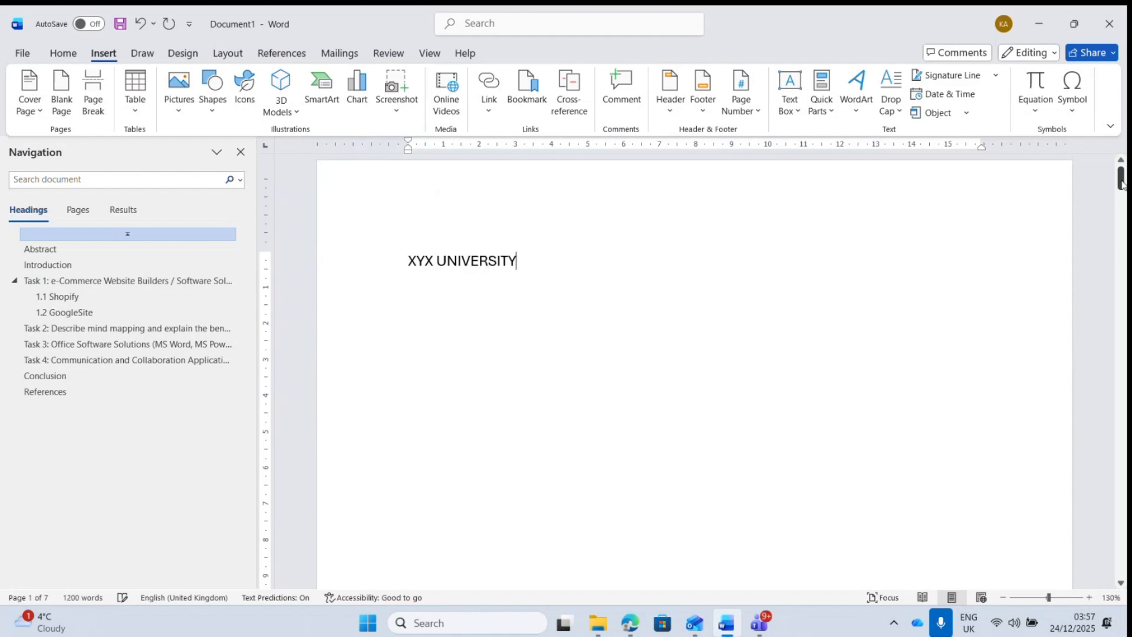
pyautogui.click(360, 276)
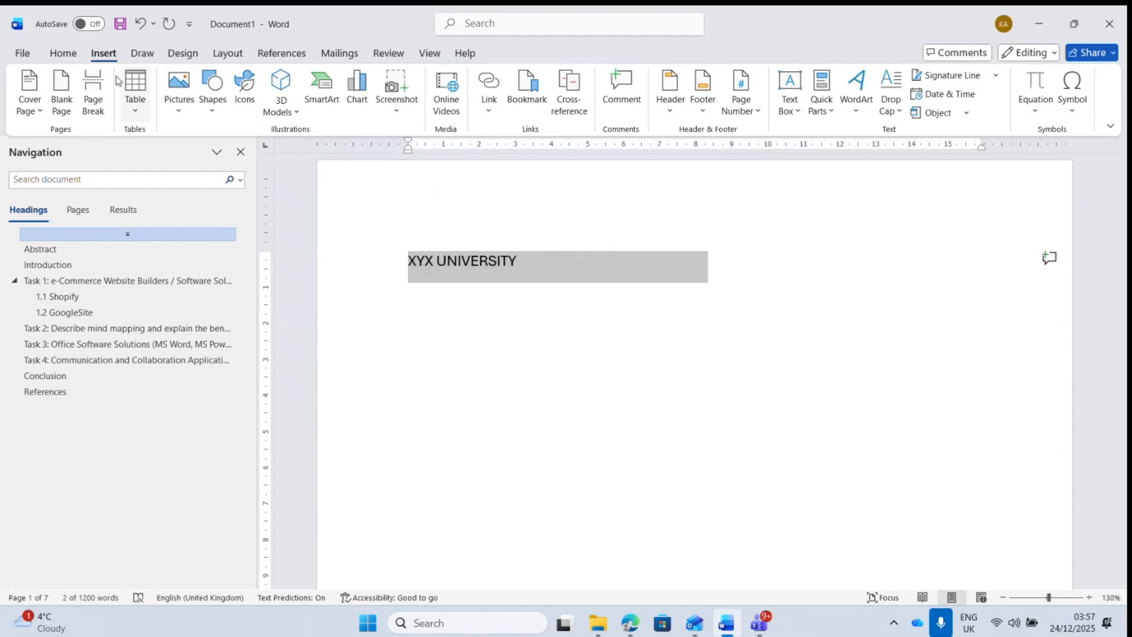
pyautogui.click(63, 53)
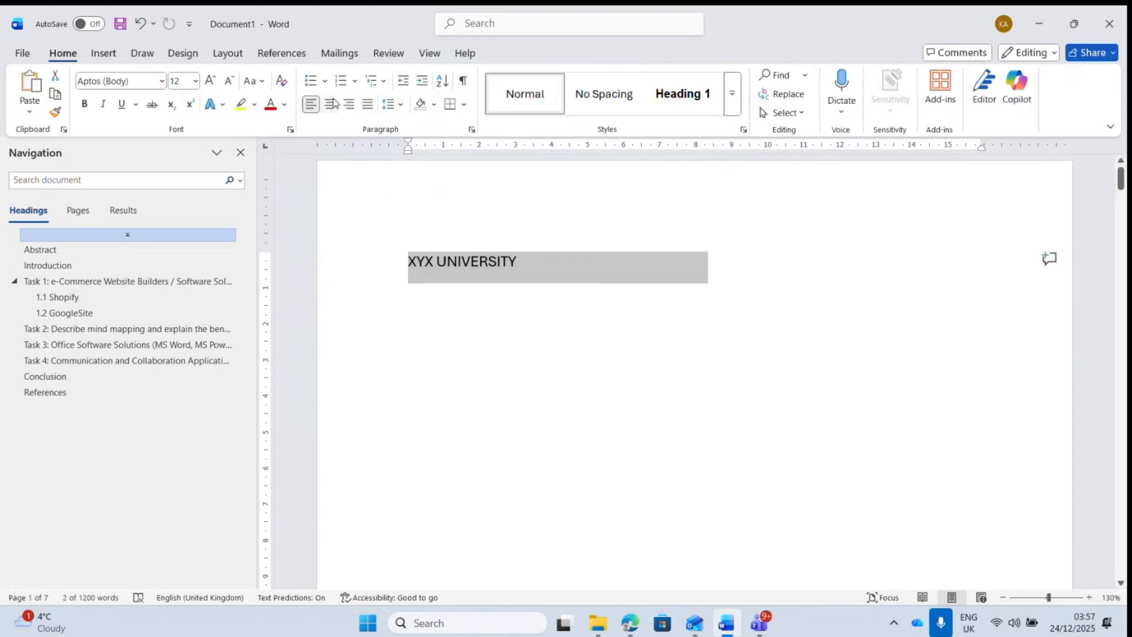
pyautogui.click(195, 81)
pyautogui.click(182, 276)
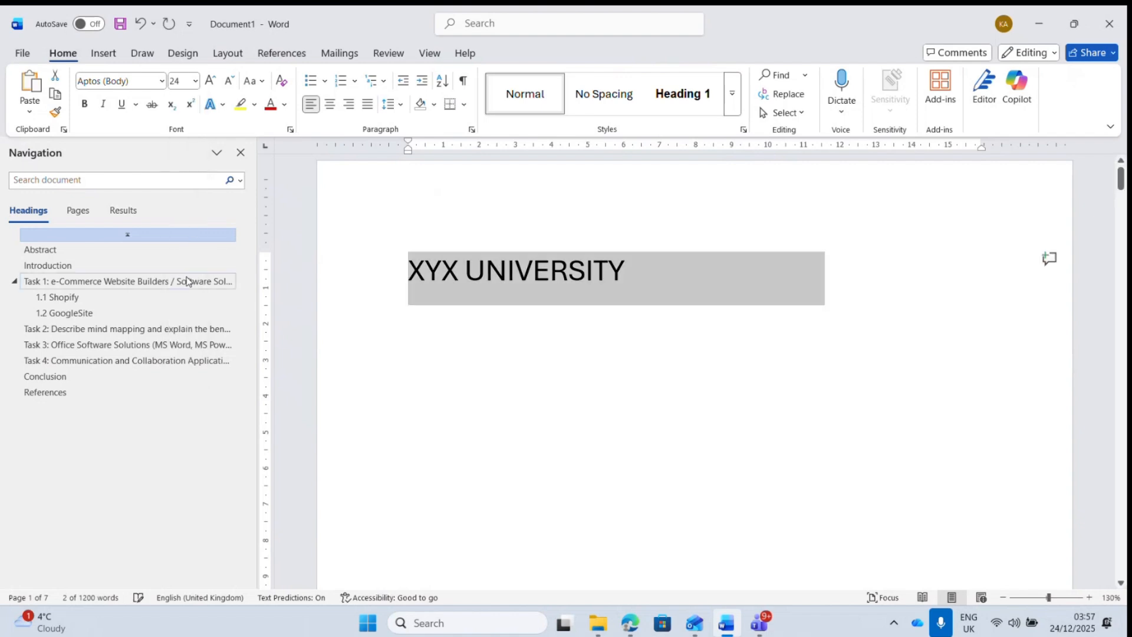
pyautogui.click(84, 104)
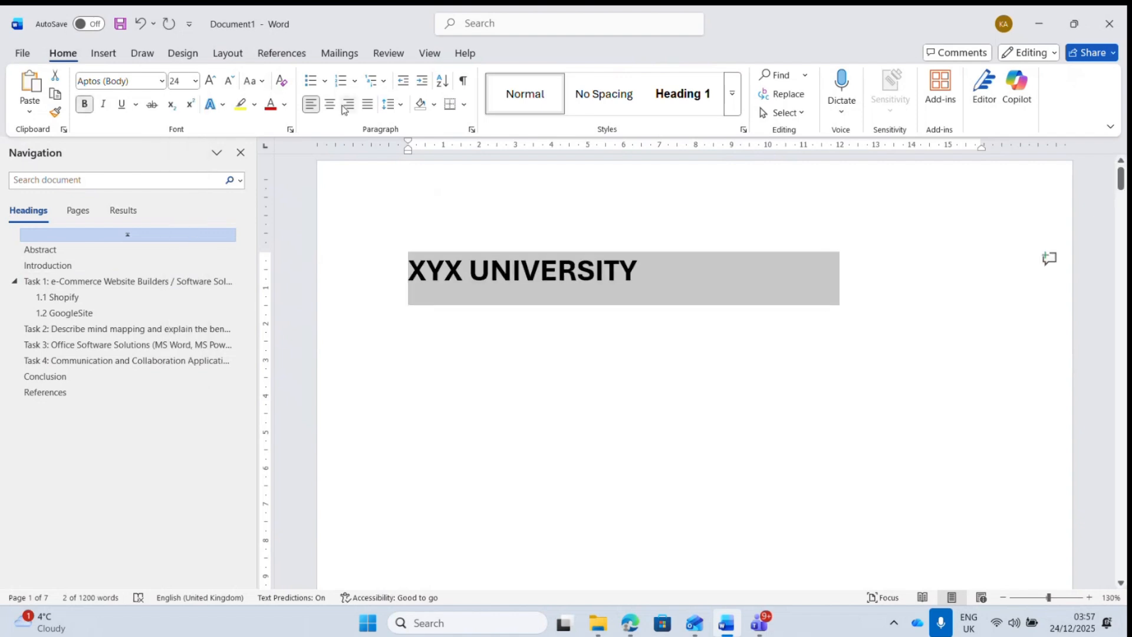
pyautogui.click(330, 111)
# - Add two empty lines below the XYX UNIVERSITY title
pyautogui.click(827, 292)
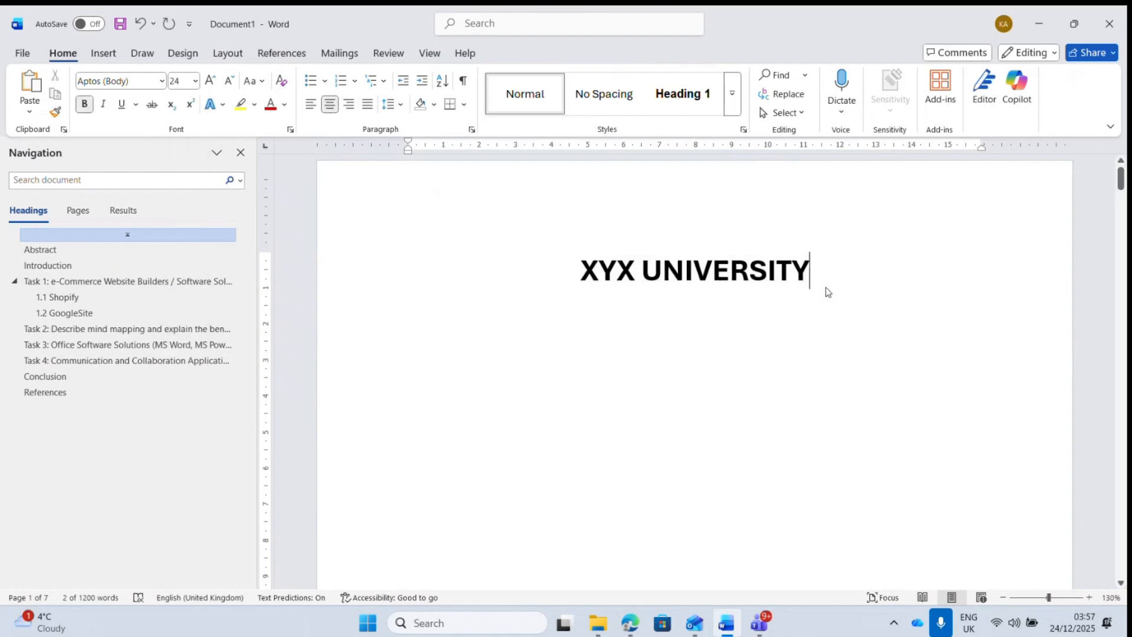
pyautogui.press('Return')
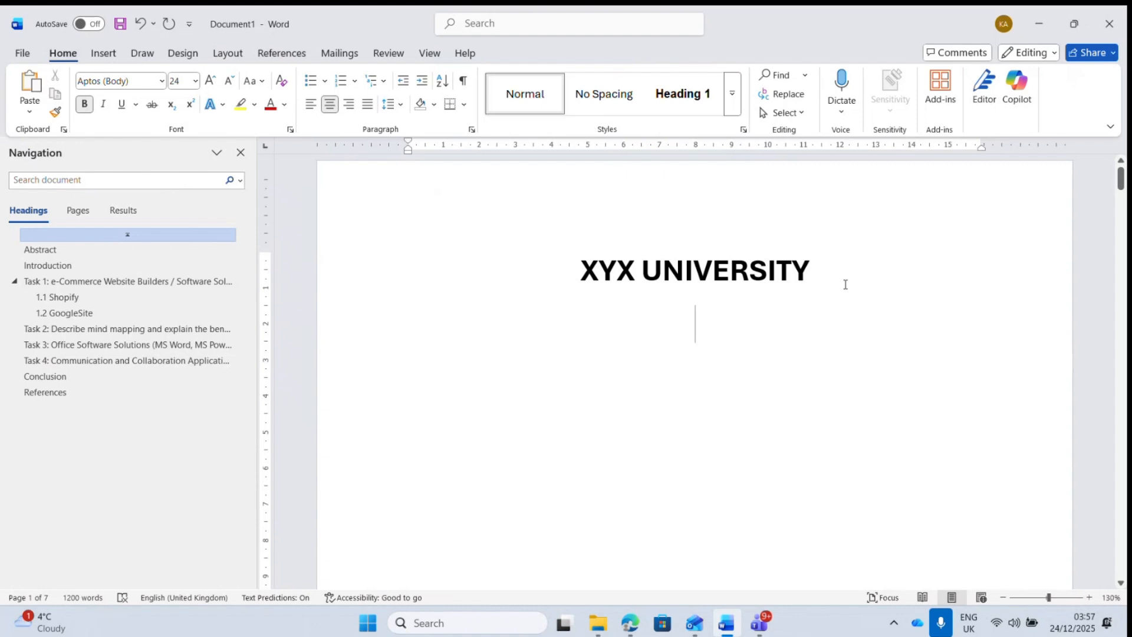
pyautogui.press('Return')
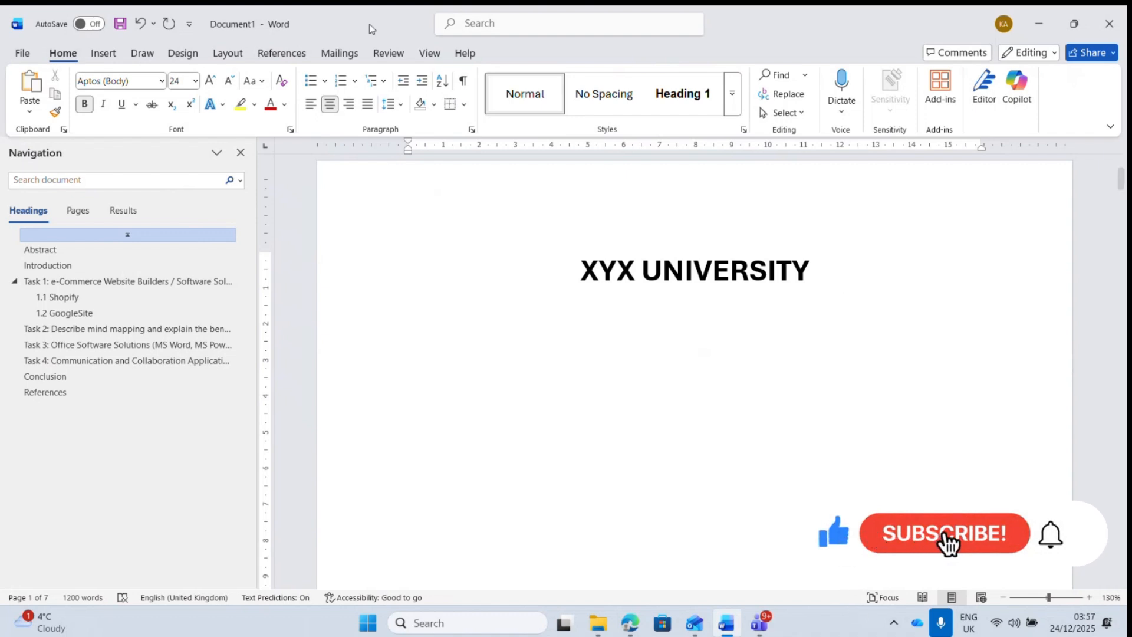
pyautogui.click(102, 54)
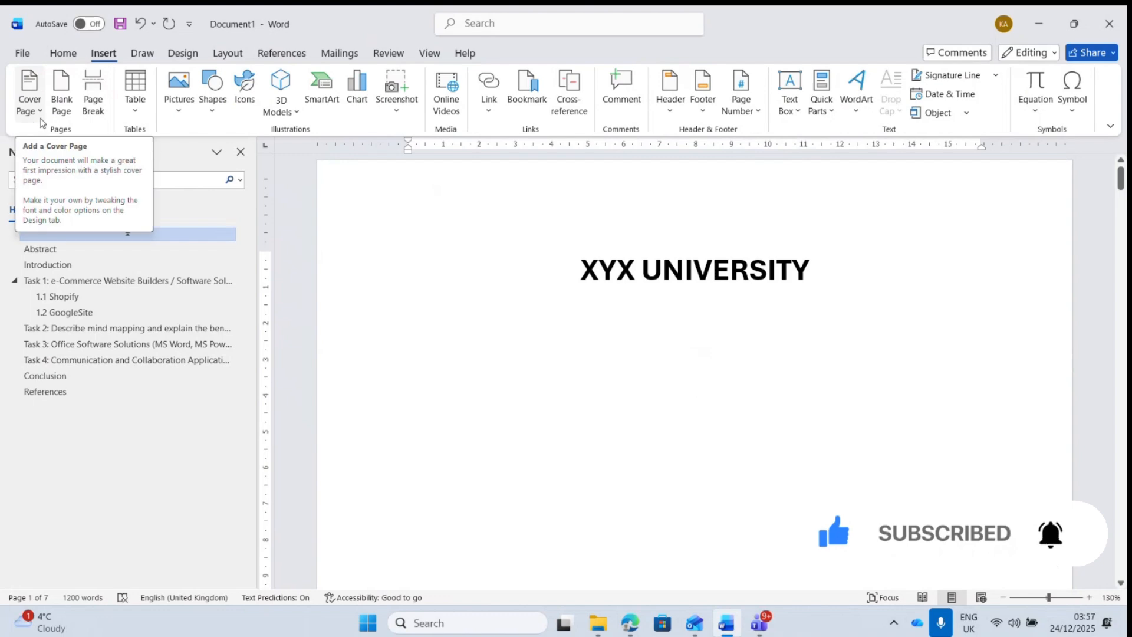
pyautogui.moveTo(1123, 188); pyautogui.dragTo(1126, 353)
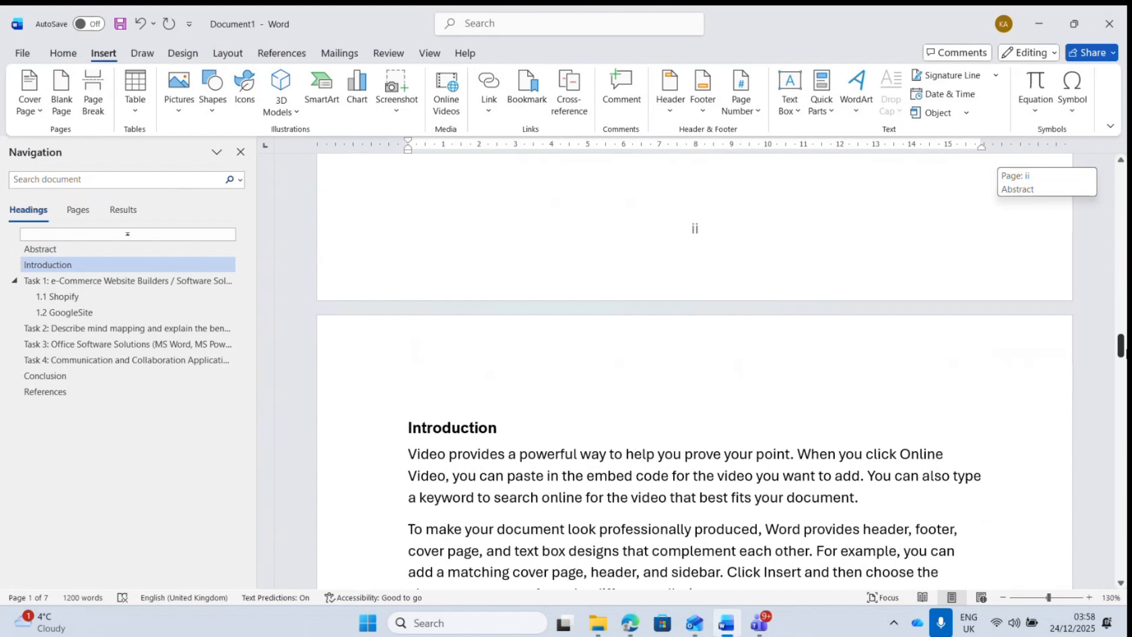
pyautogui.moveTo(1126, 352); pyautogui.dragTo(1124, 552)
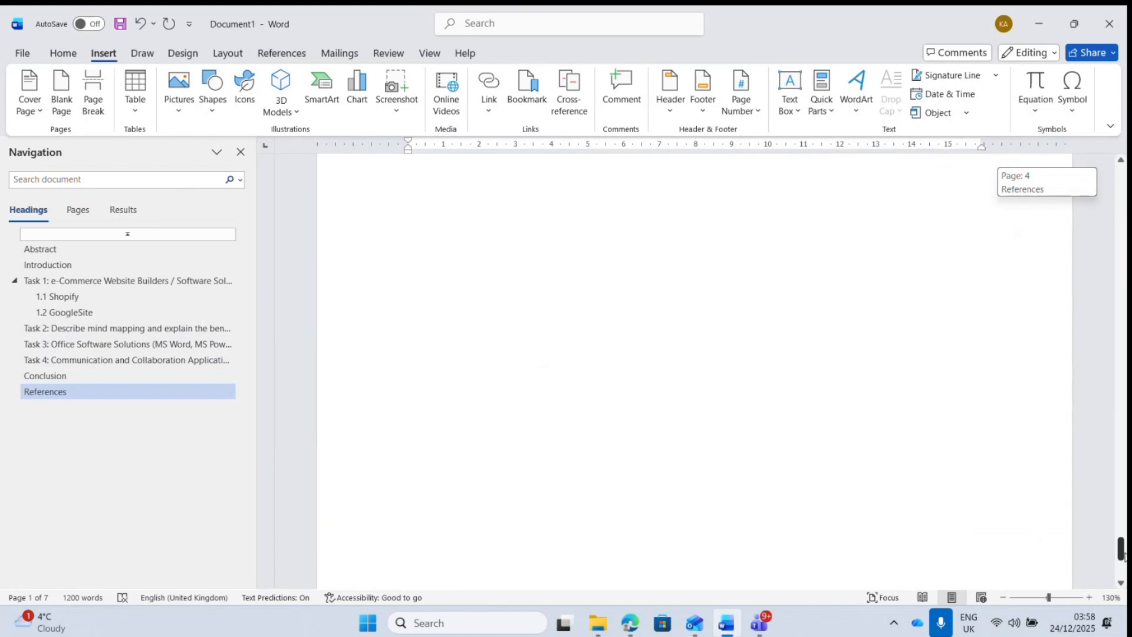
pyautogui.moveTo(1124, 557); pyautogui.dragTo(1124, 554)
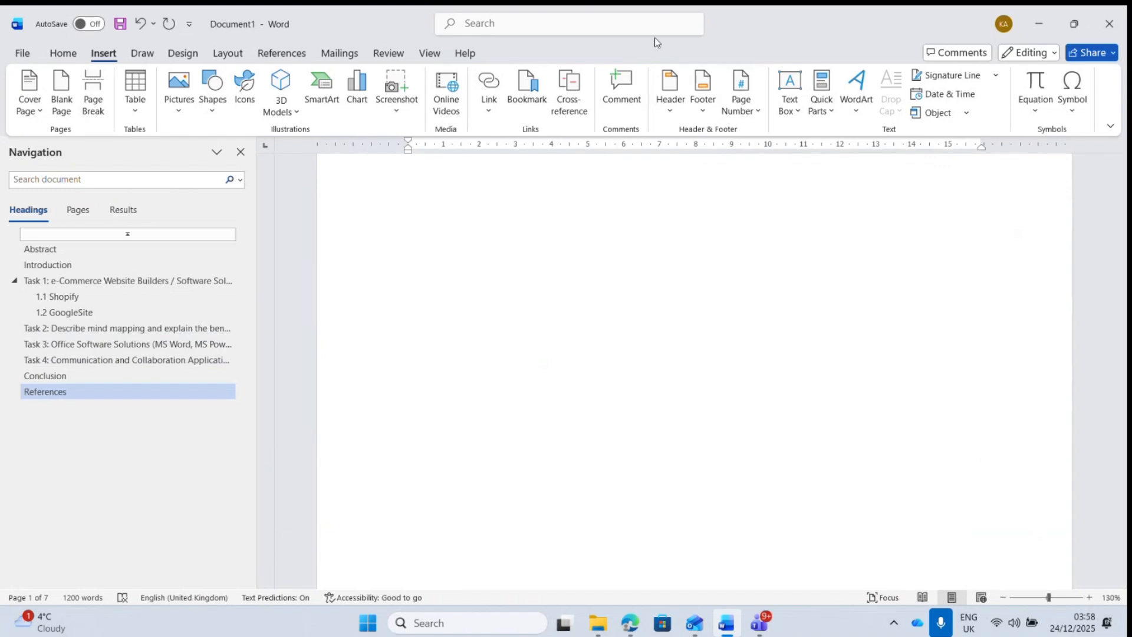